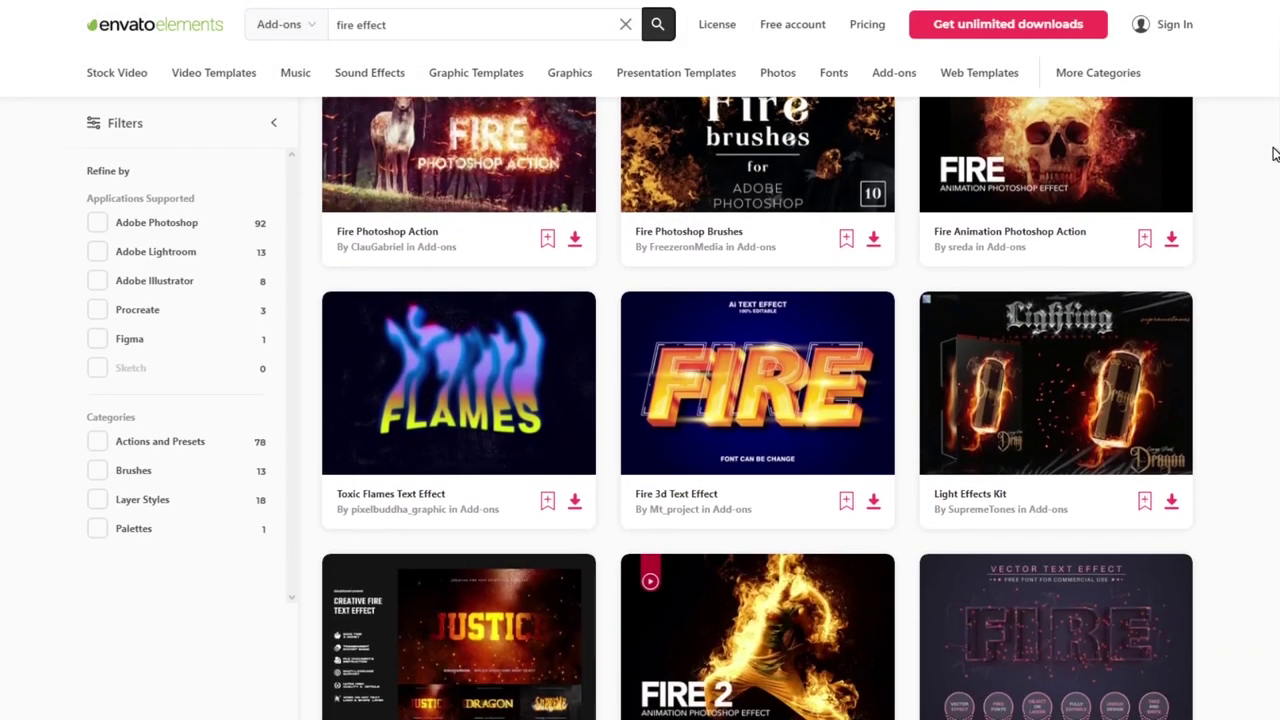
Scroll down through the Envato Elements 'fire effect' add-on search results.
scroll(1275, 153, down, 3)
scroll(1275, 153, down, 3)
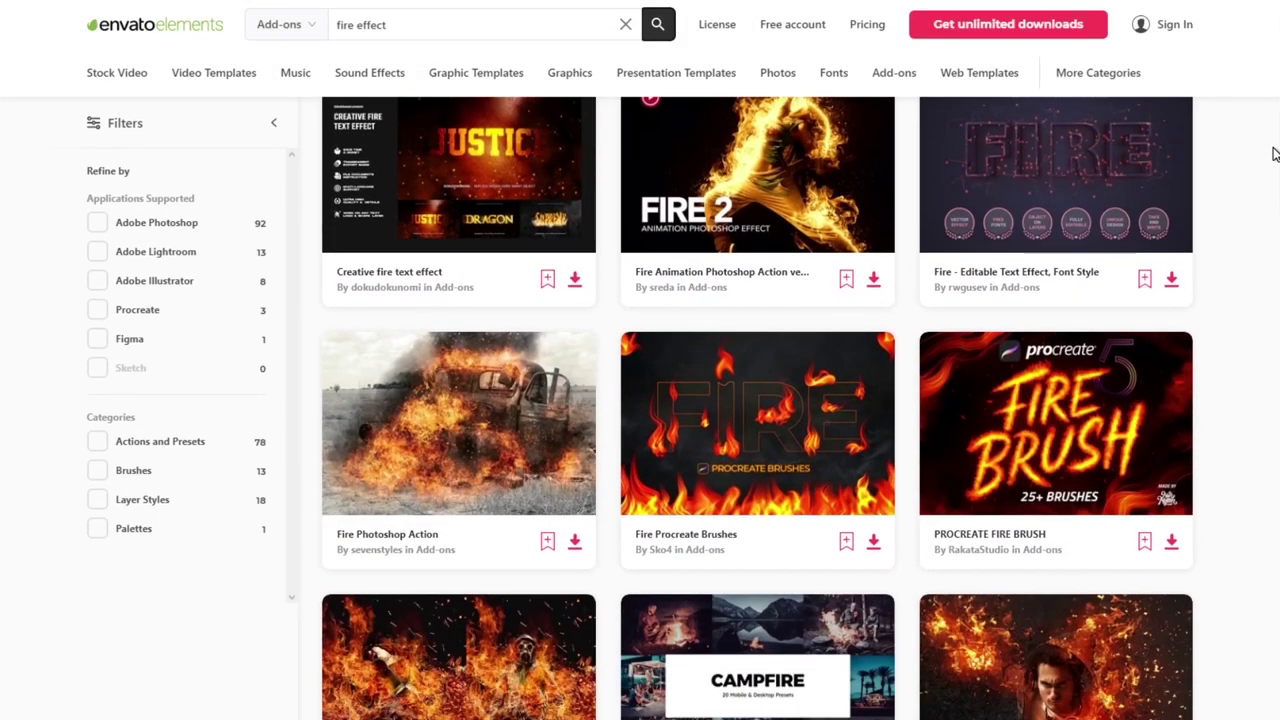
scroll(1275, 153, down, 9)
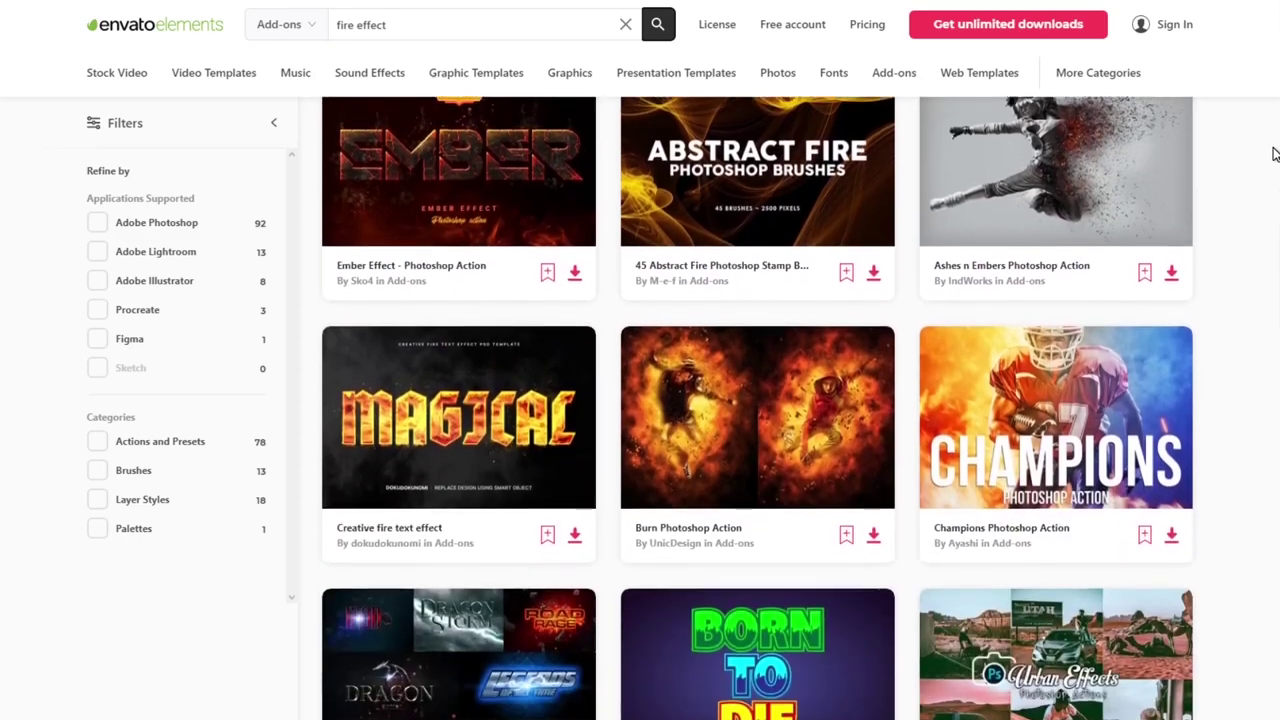
scroll(1275, 153, down, 3)
scroll(1275, 153, down, 9)
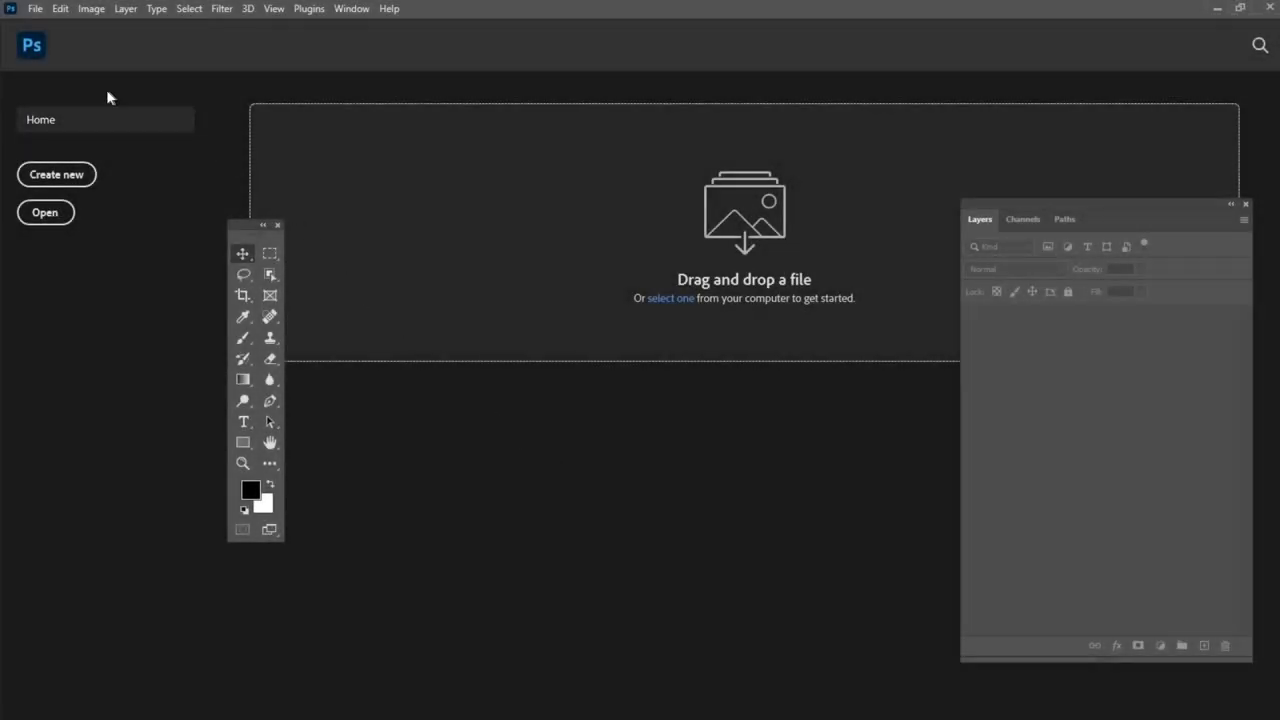
Create a new 1200 x 850 px, 300 ppi document.
click(74, 177)
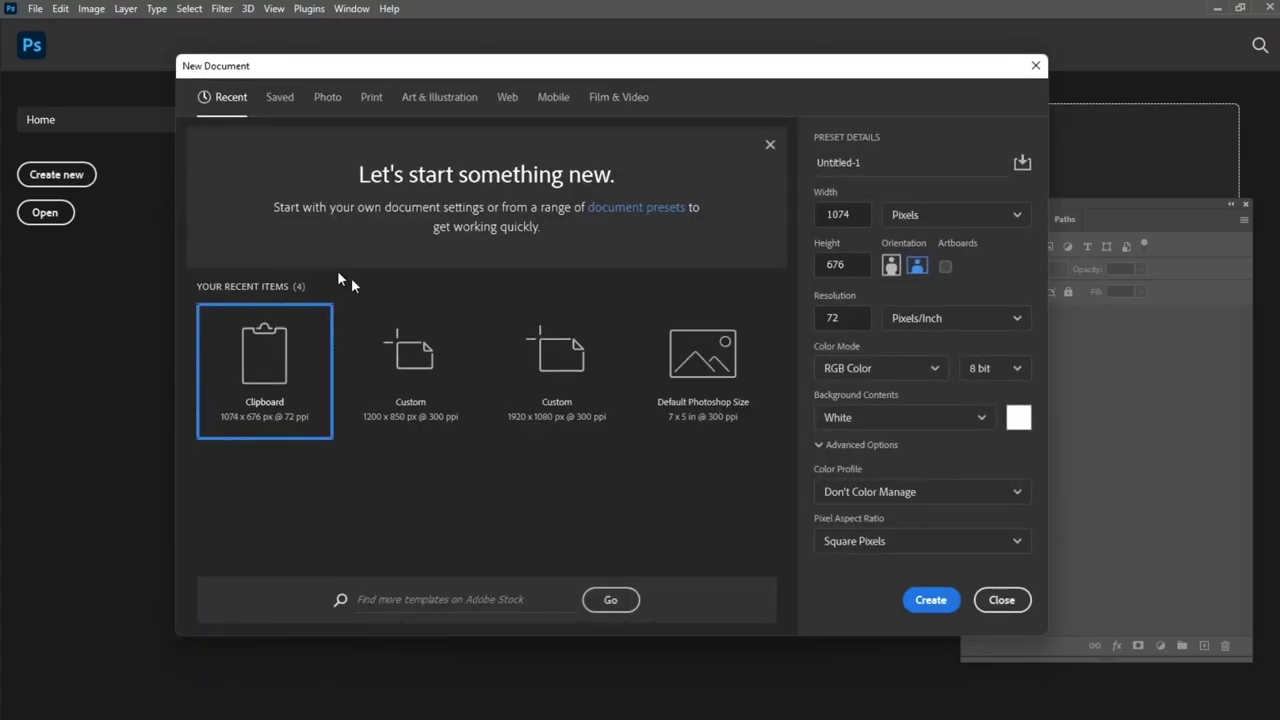
click(410, 365)
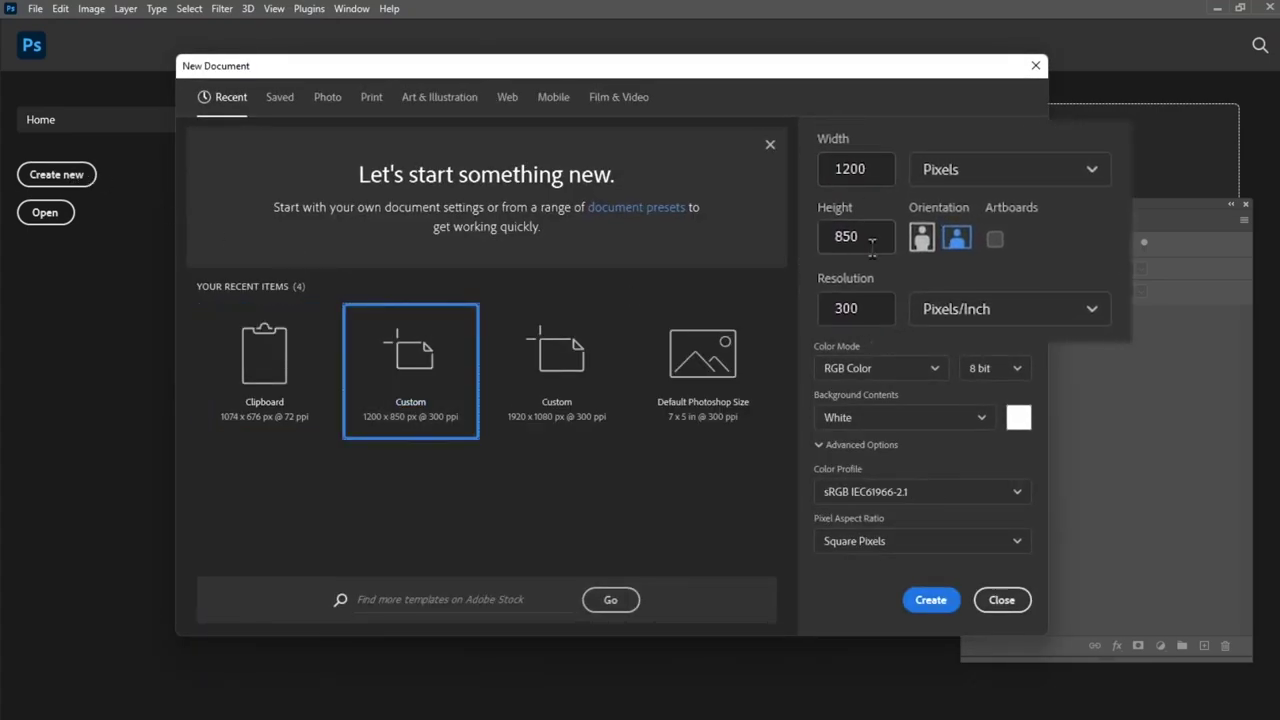
click(922, 600)
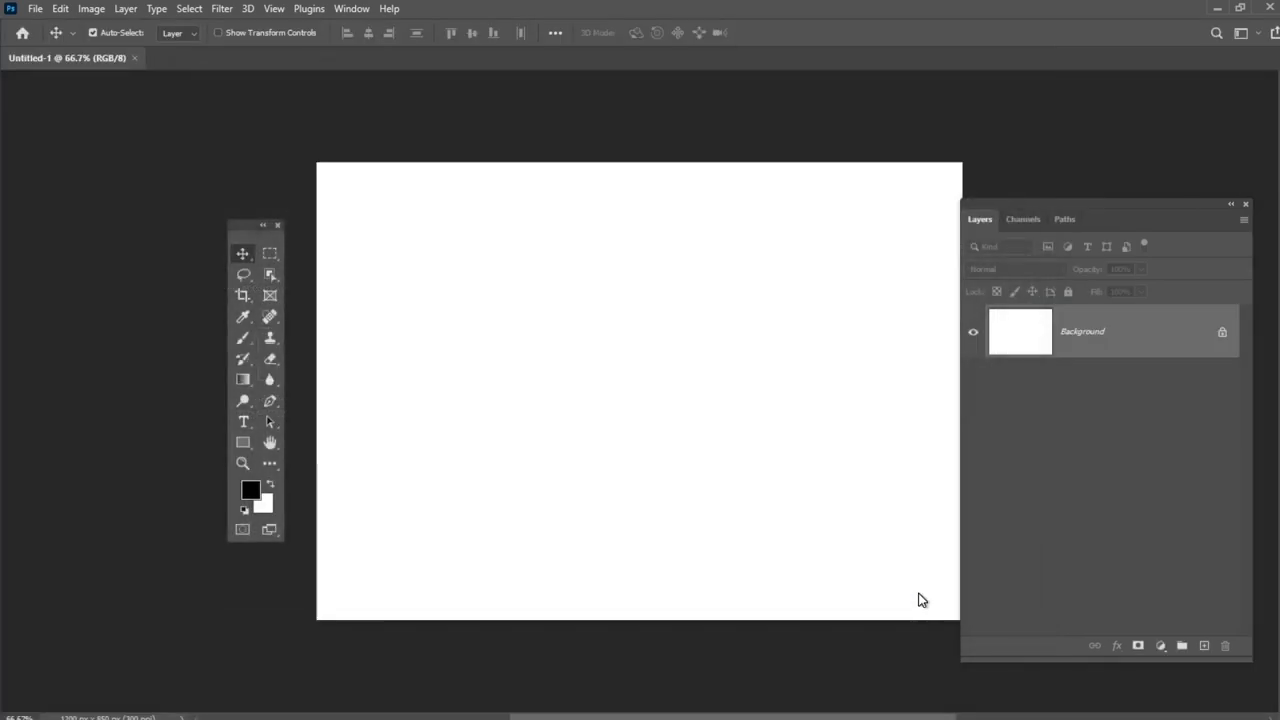
Add a Color Fill 1 solid colour layer filled with dark brown #1E100C.
click(127, 12)
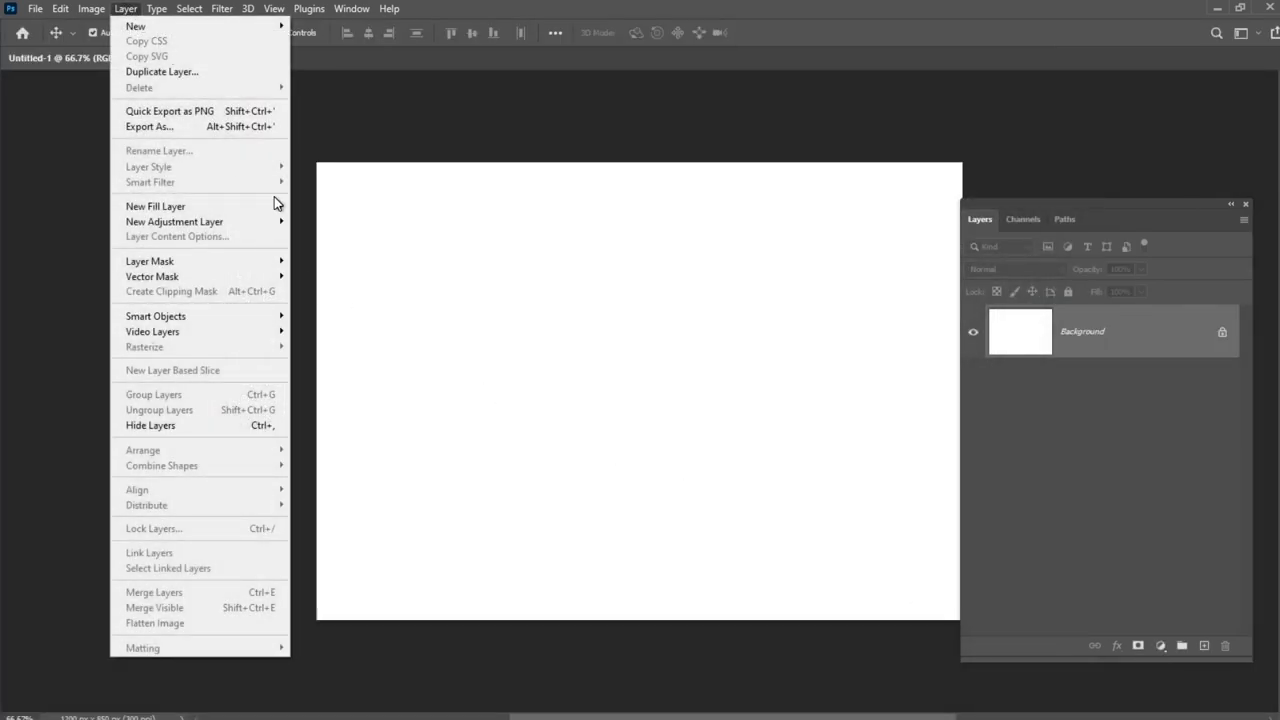
mouse_move(271, 207)
click(347, 210)
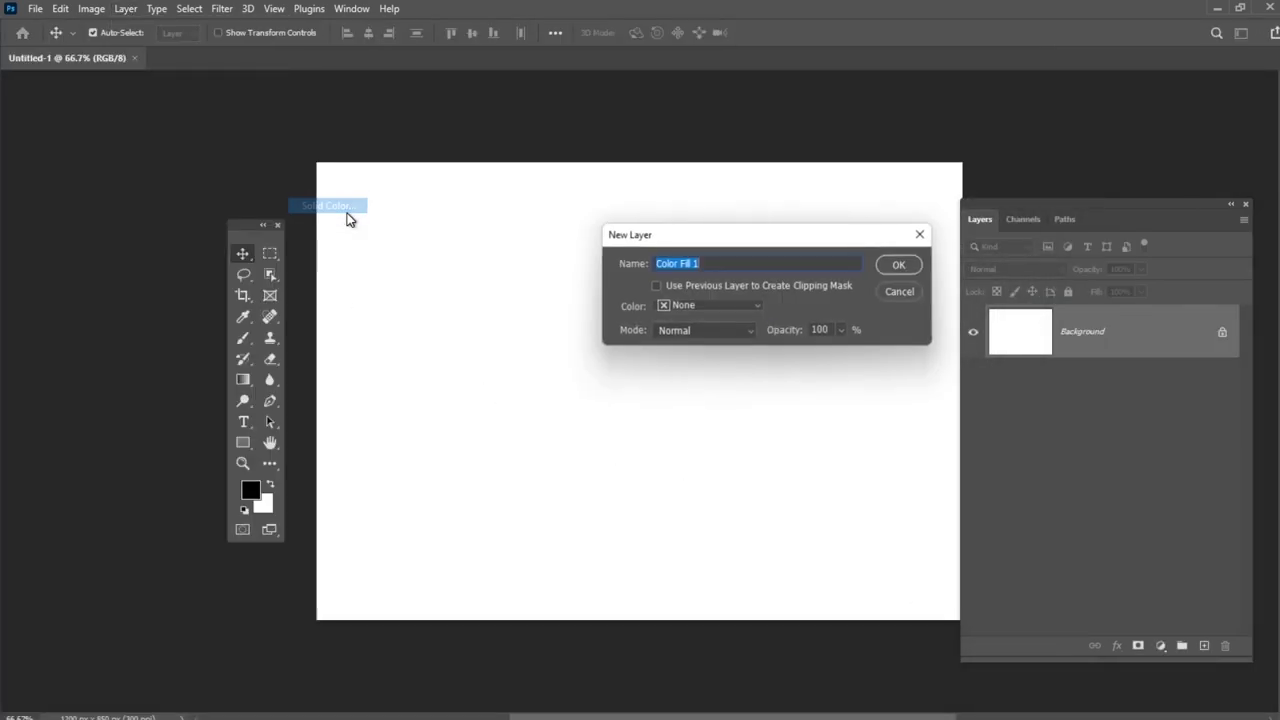
click(902, 265)
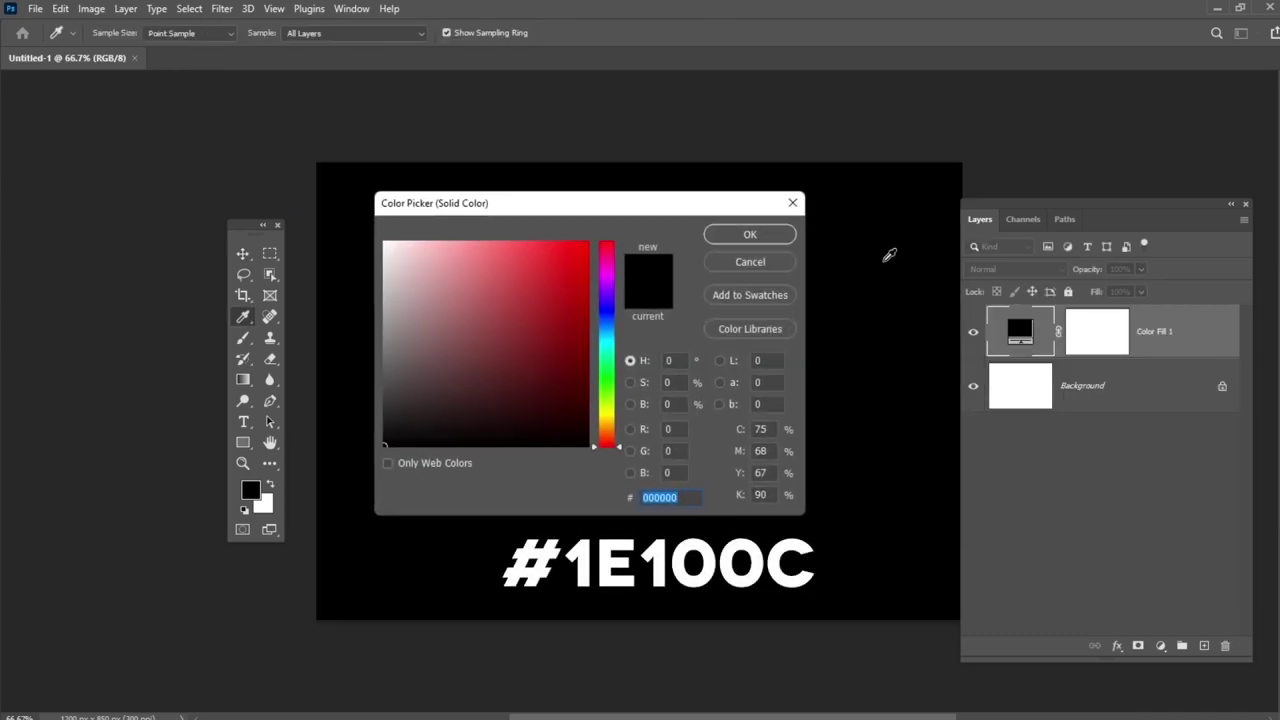
text(1e100)
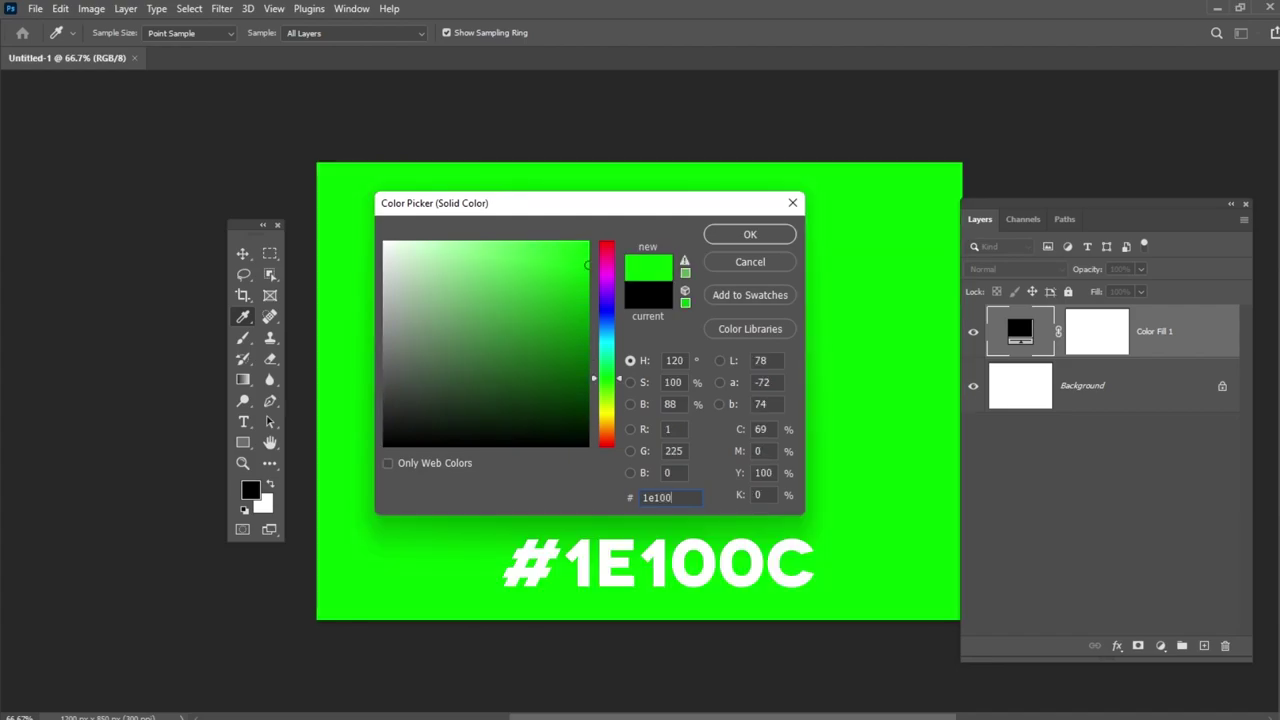
text(c)
click(762, 238)
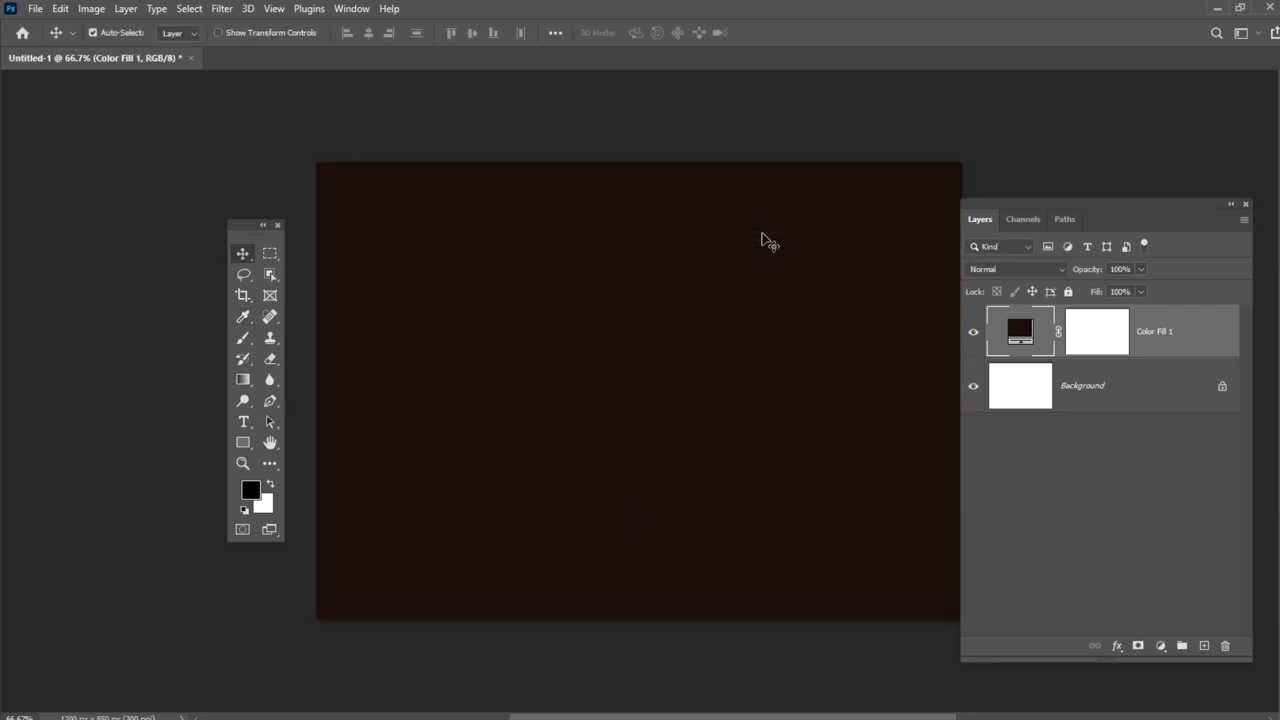
Type the word FIRE on the canvas and move it to the centre.
click(243, 421)
click(417, 411)
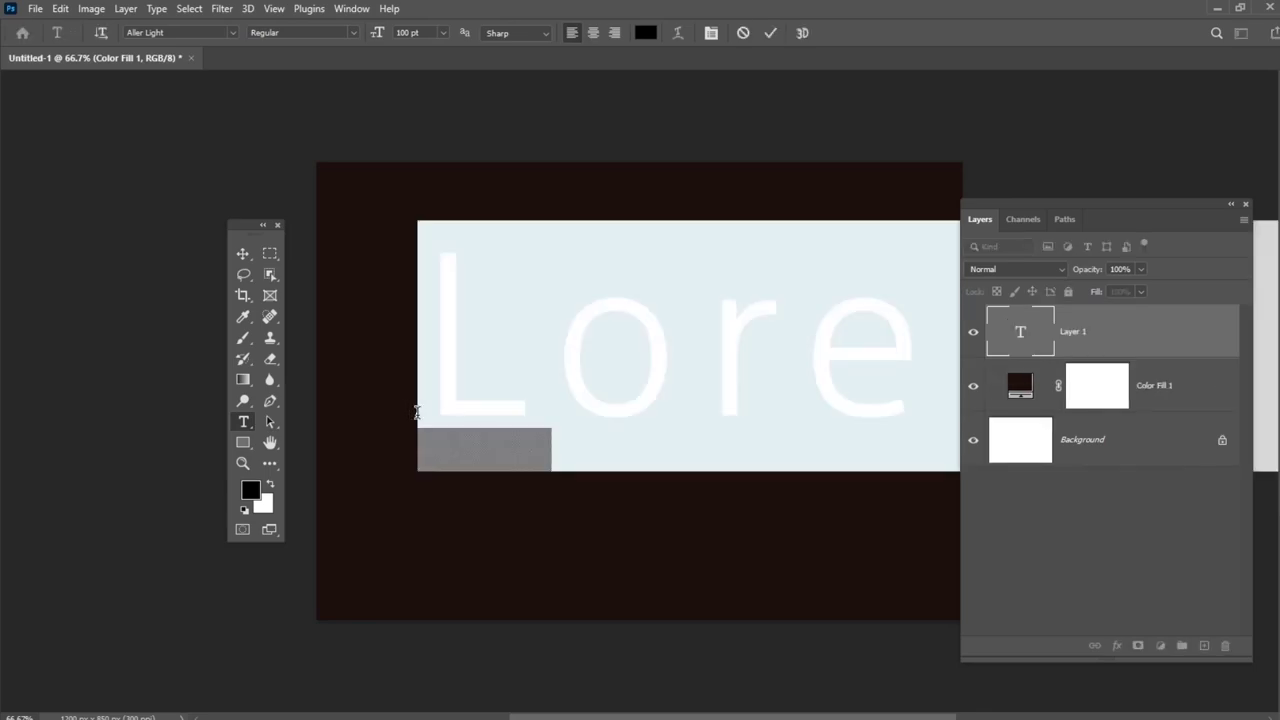
text(FIRE)
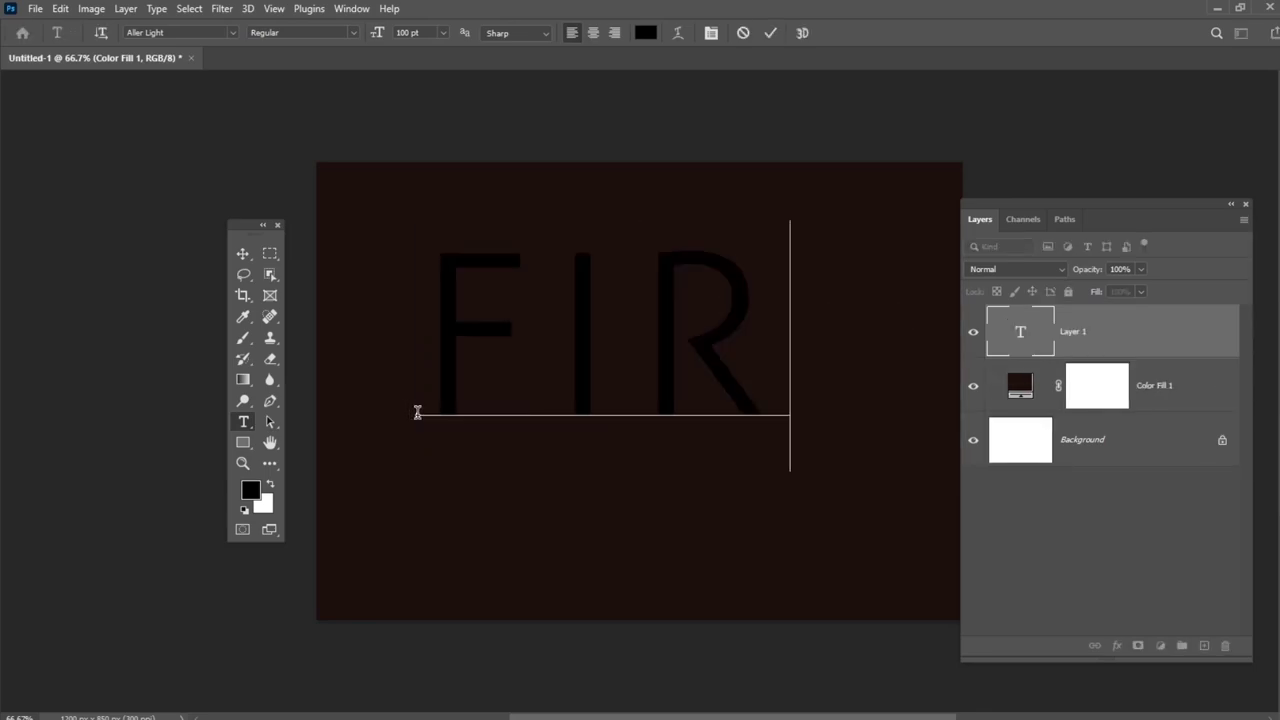
click(243, 253)
drag(660, 334, 646, 385)
Create a work path from the FIRE text layer's letters.
scroll(864, 252, down, 1)
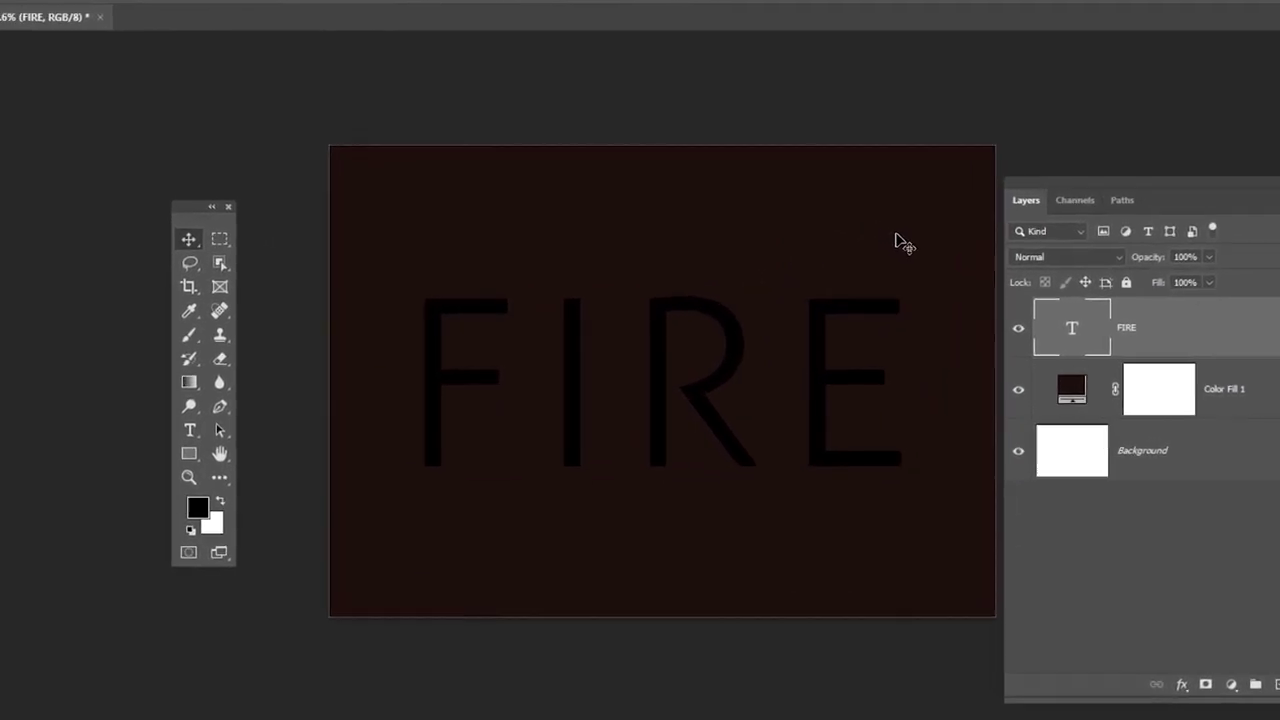
right_click(1203, 316)
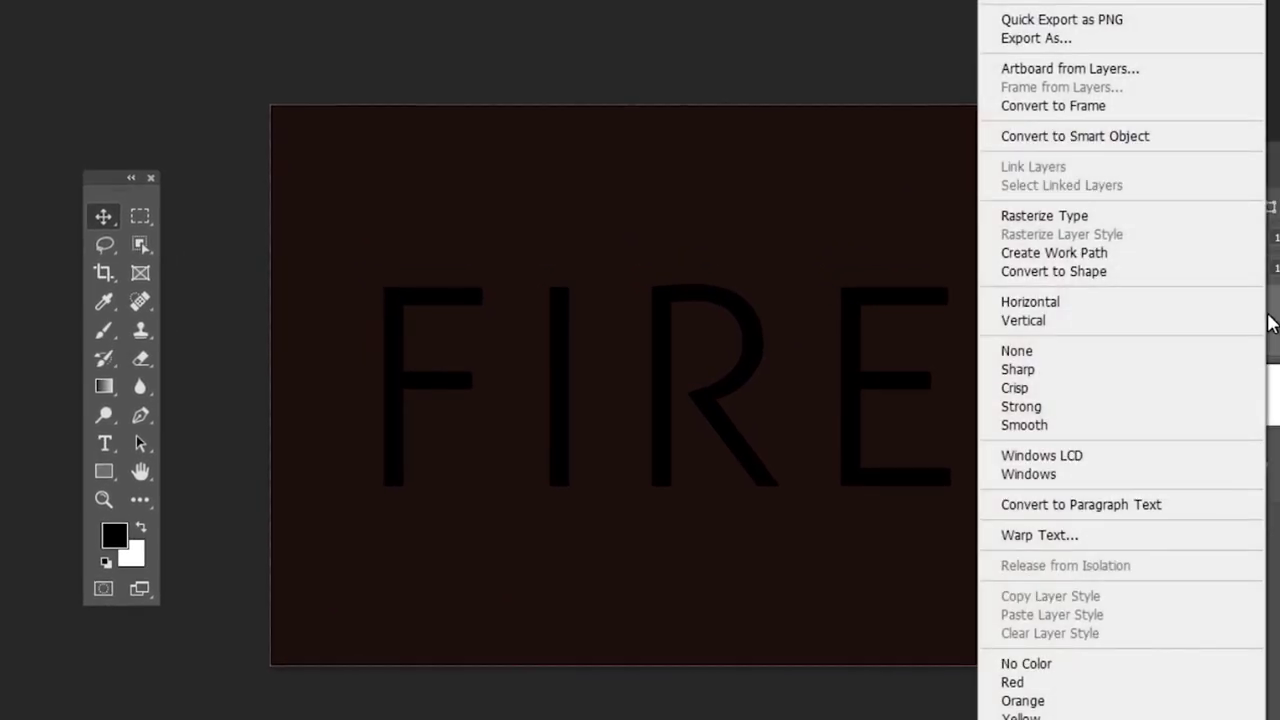
click(1065, 252)
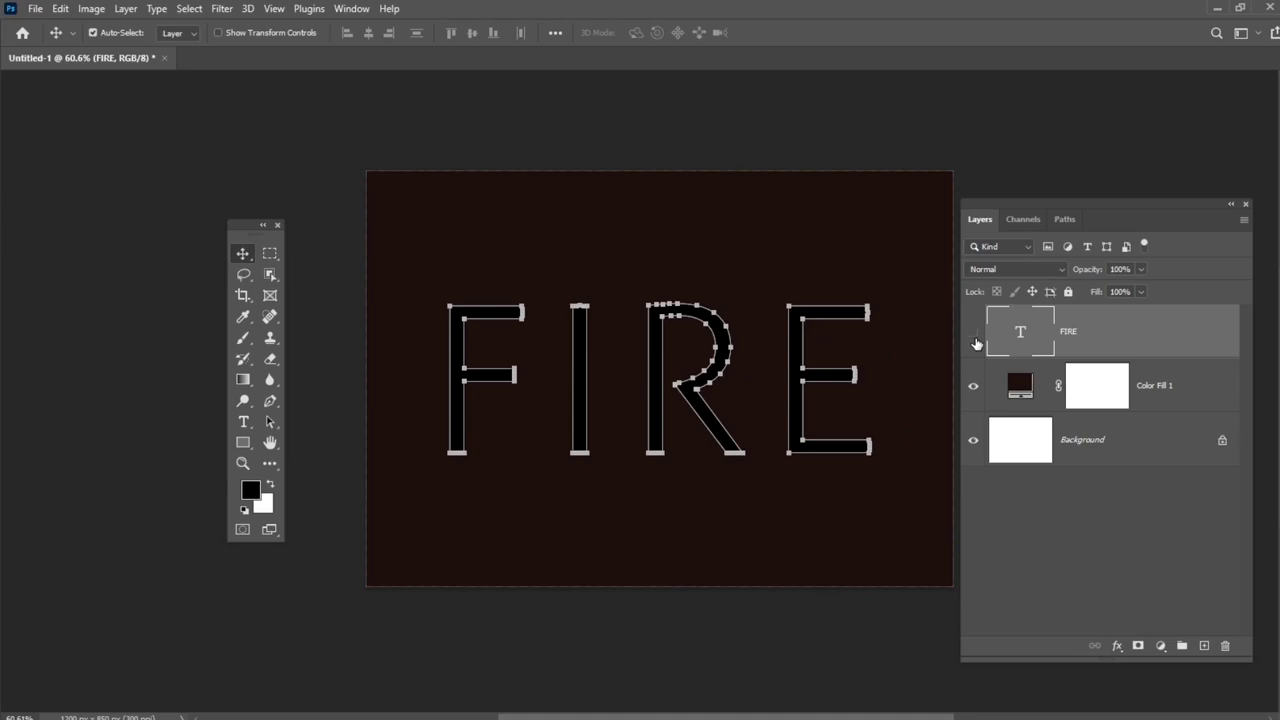
Hide the FIRE text layer and add a new empty layer named Stroke Flames.
click(977, 343)
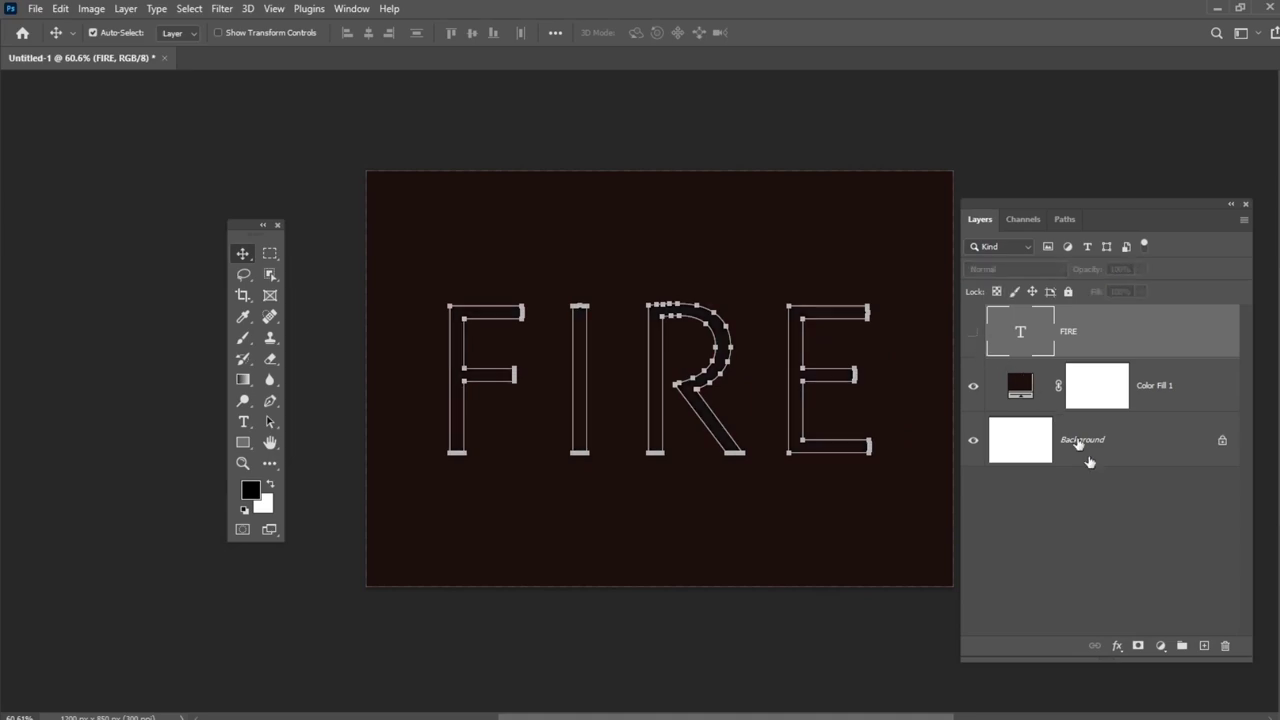
click(1206, 650)
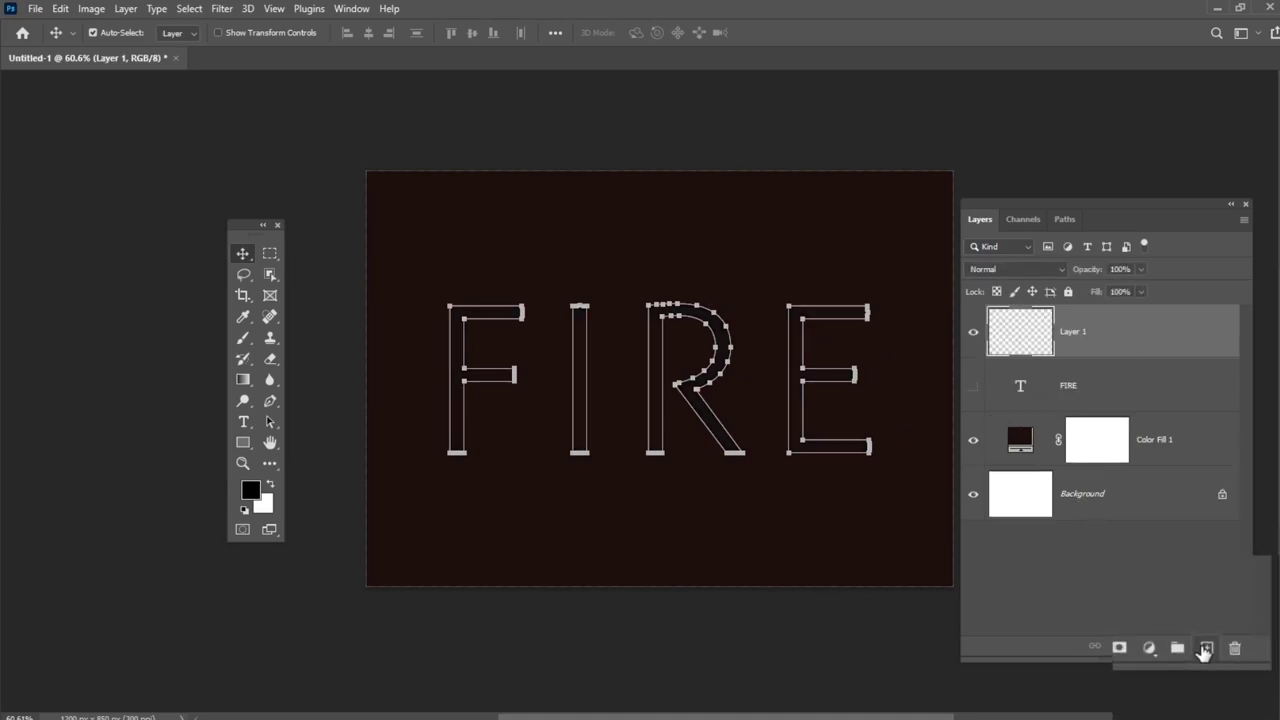
double_click(1073, 331)
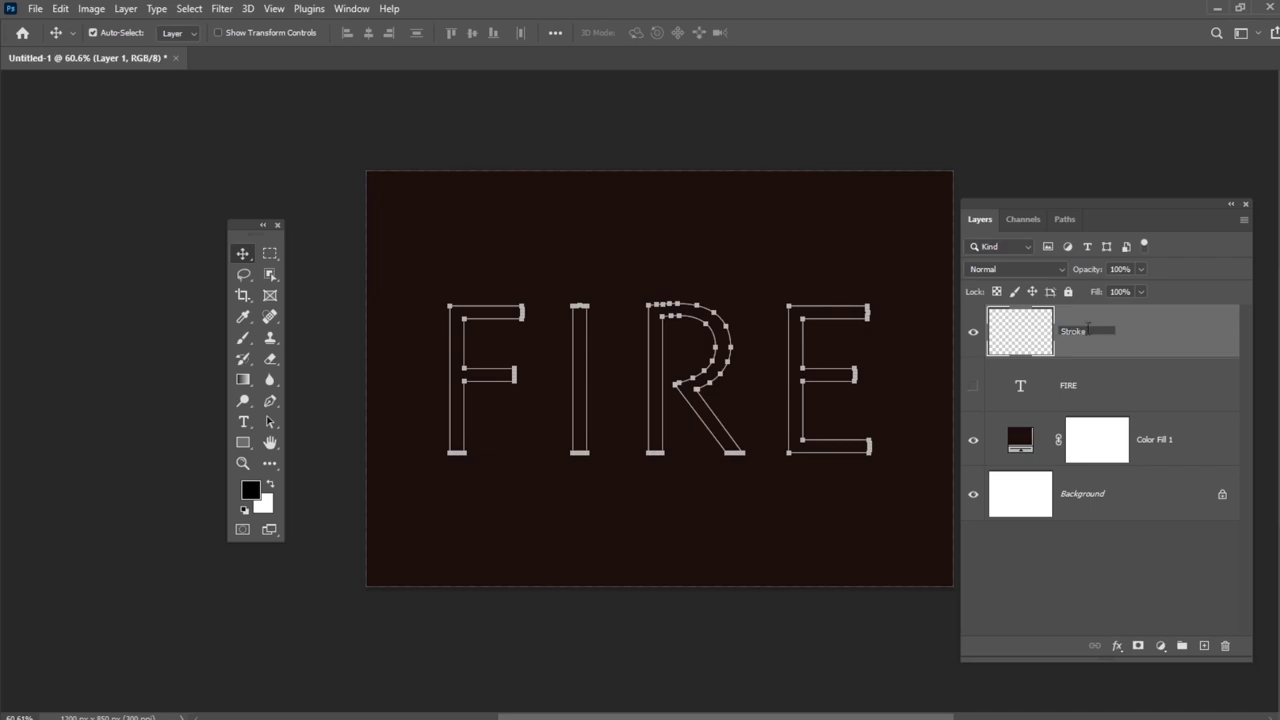
text(Stroke Flames)
key(Return)
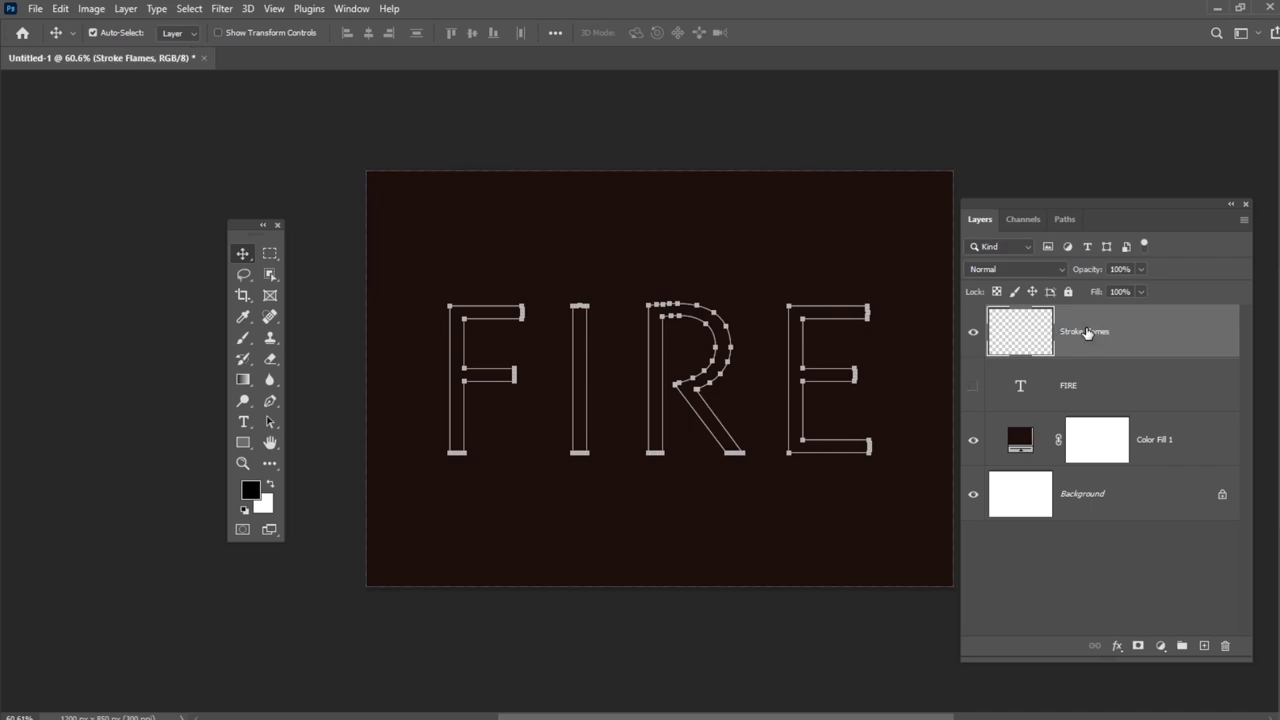
Start the Render > Flame filter on the Stroke Flames layer.
click(218, 9)
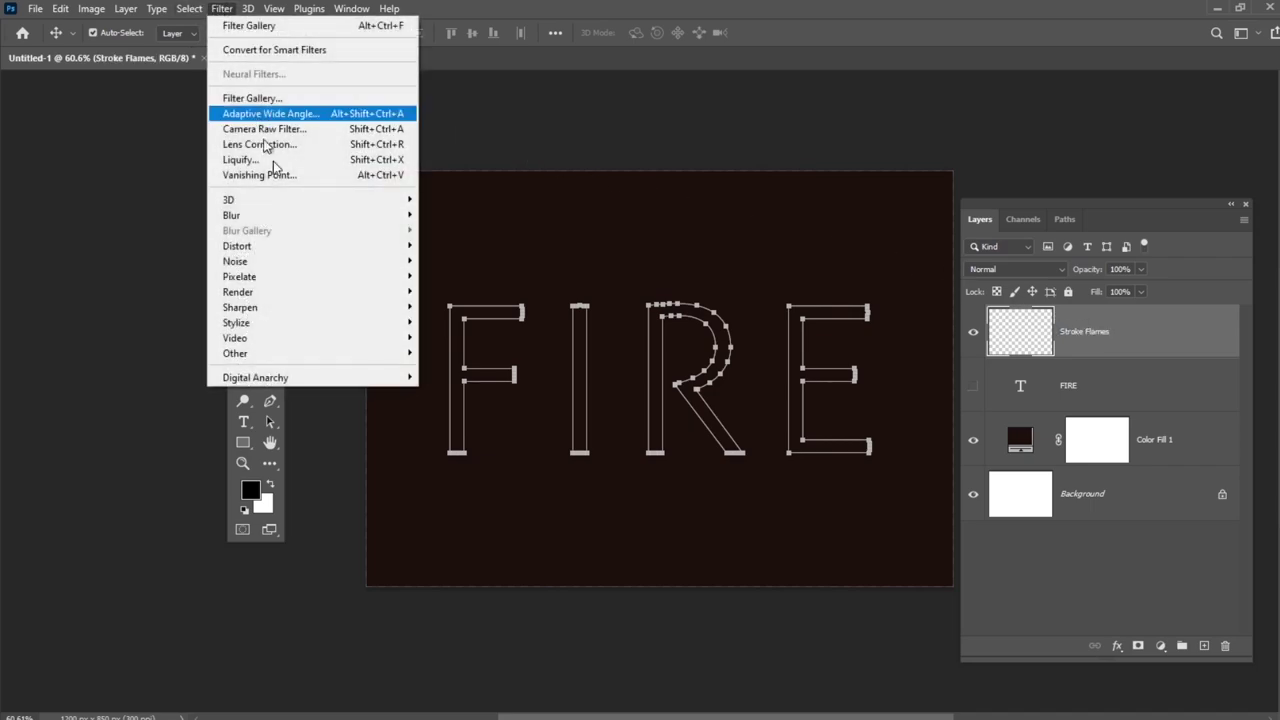
mouse_move(349, 296)
click(477, 292)
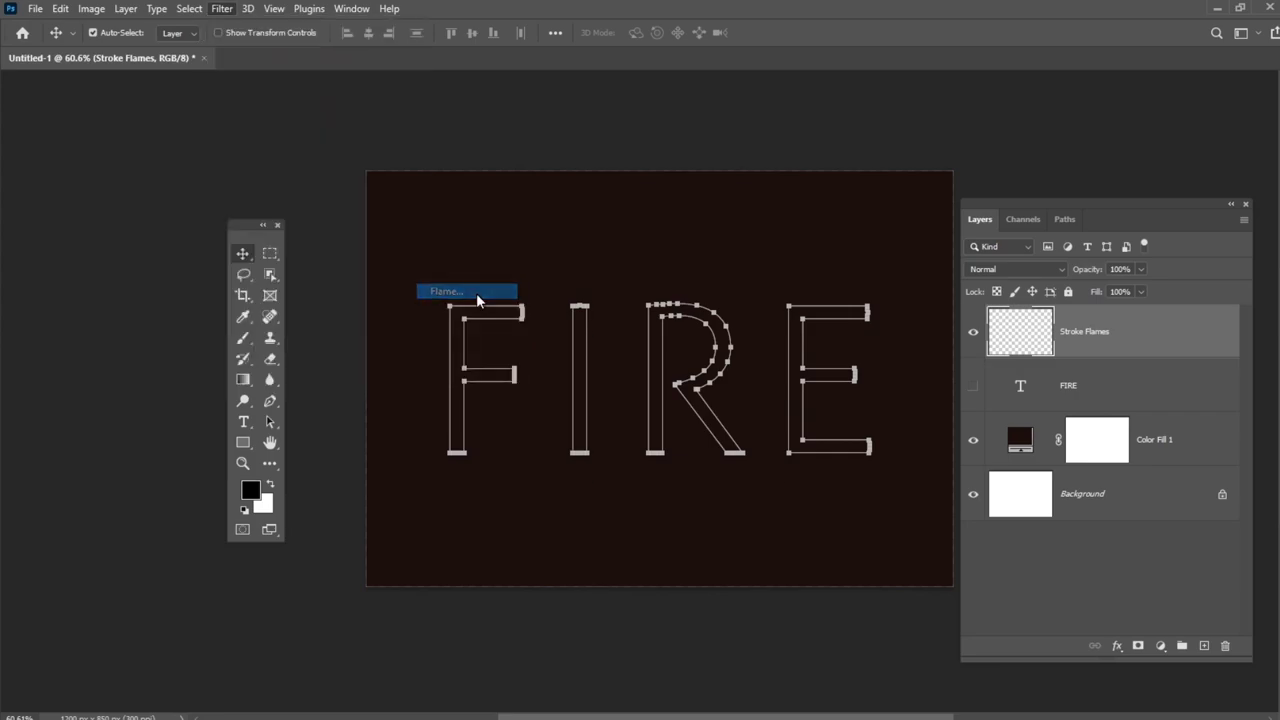
Render multiple flames along the FIRE path (length 115, width 35, interval 50), then deselect the path.
click(662, 299)
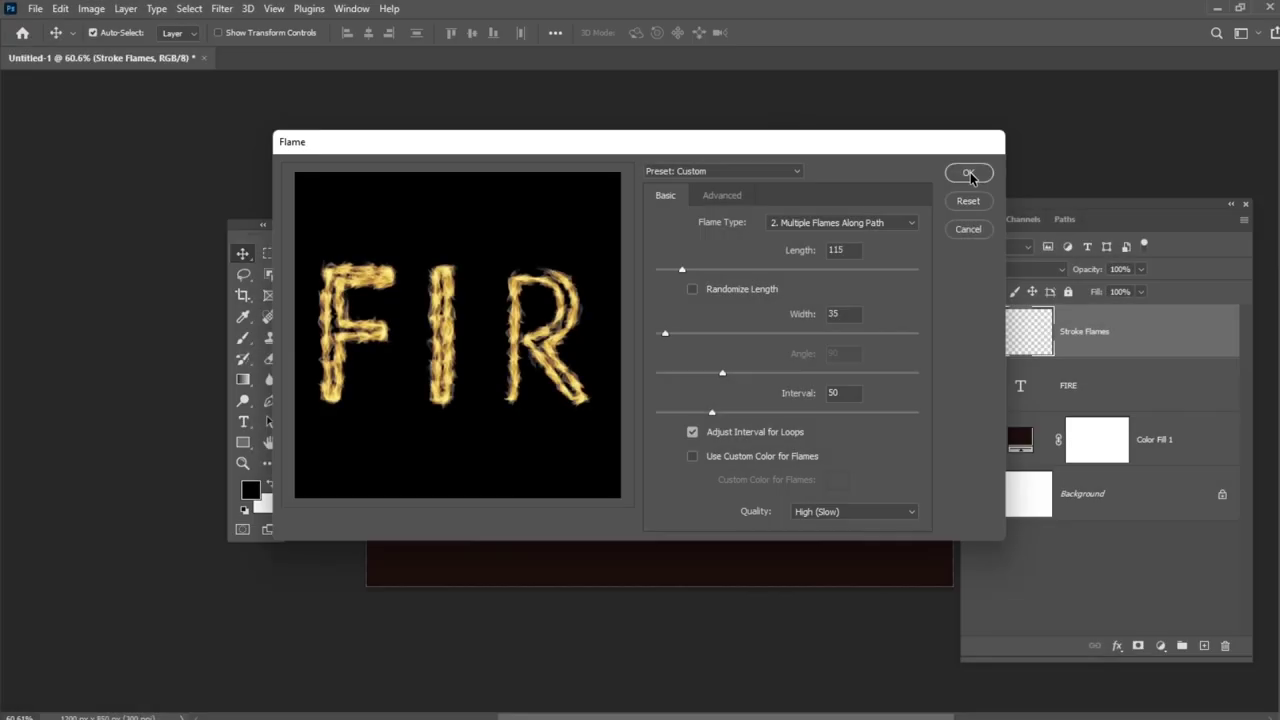
click(968, 174)
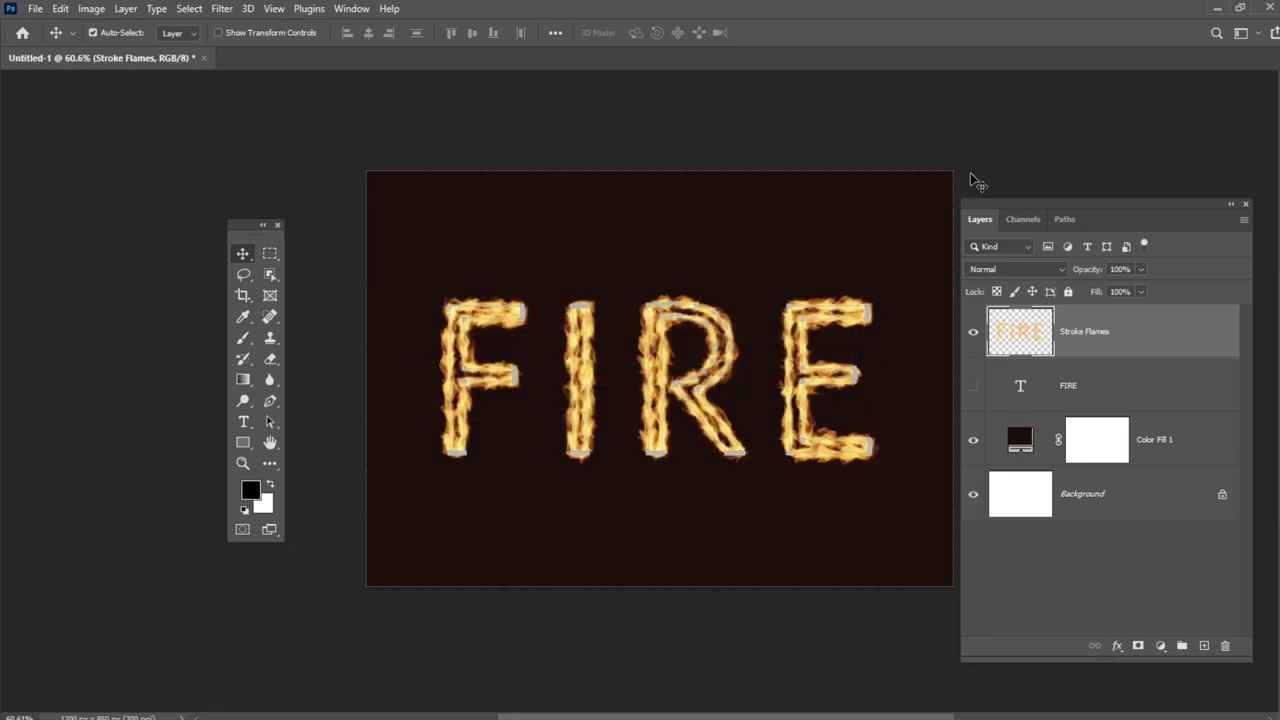
key(a)
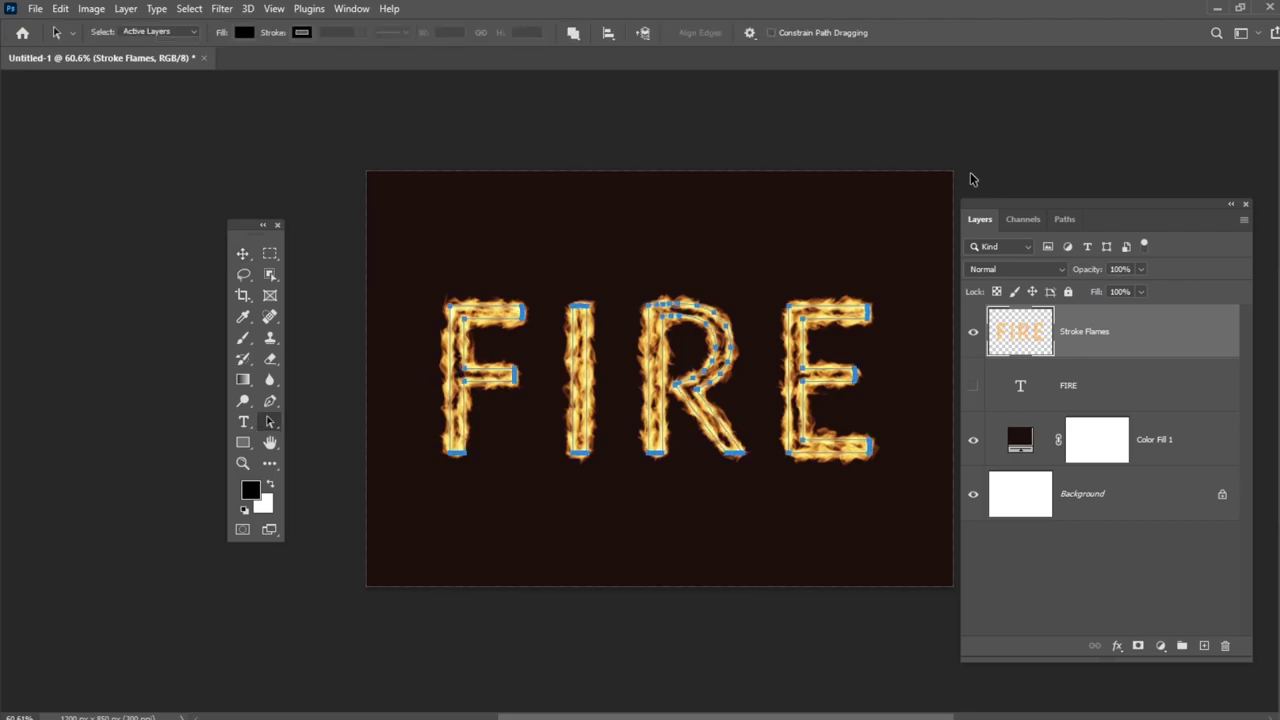
key(Escape)
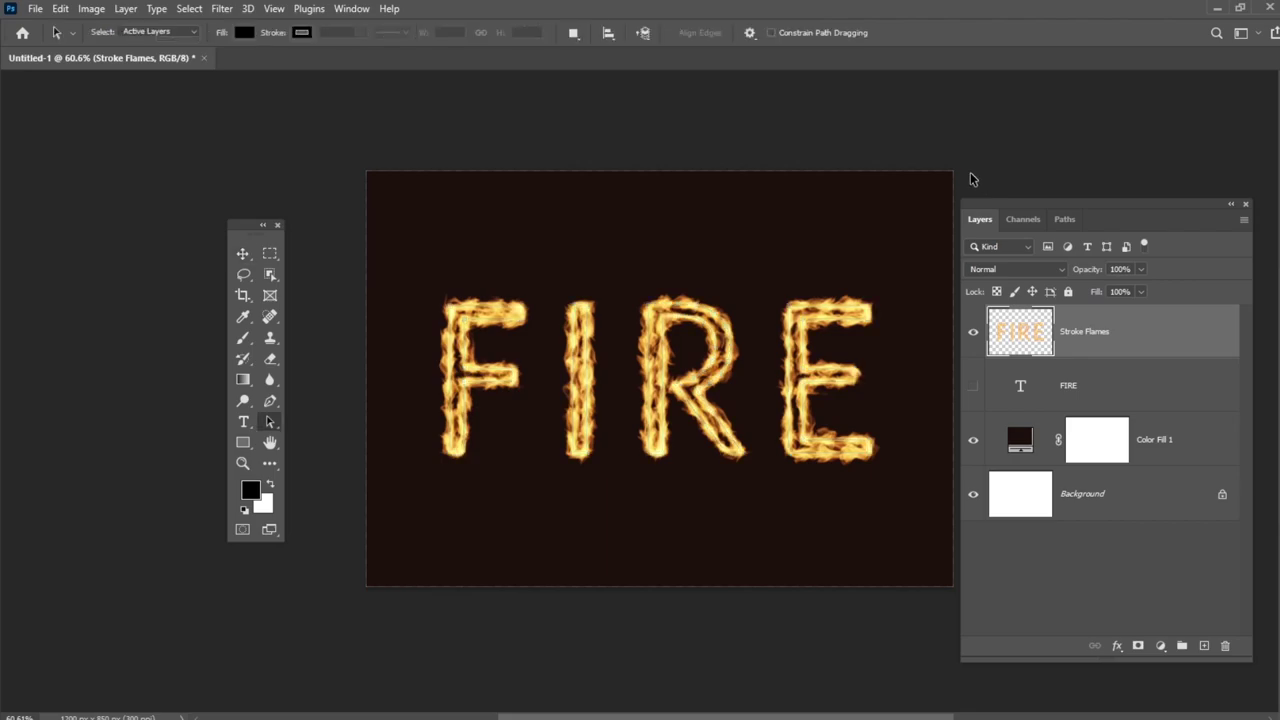
Add a Flame Texture layer, convert it to a smart object, and clip it to Stroke Flames.
click(1204, 645)
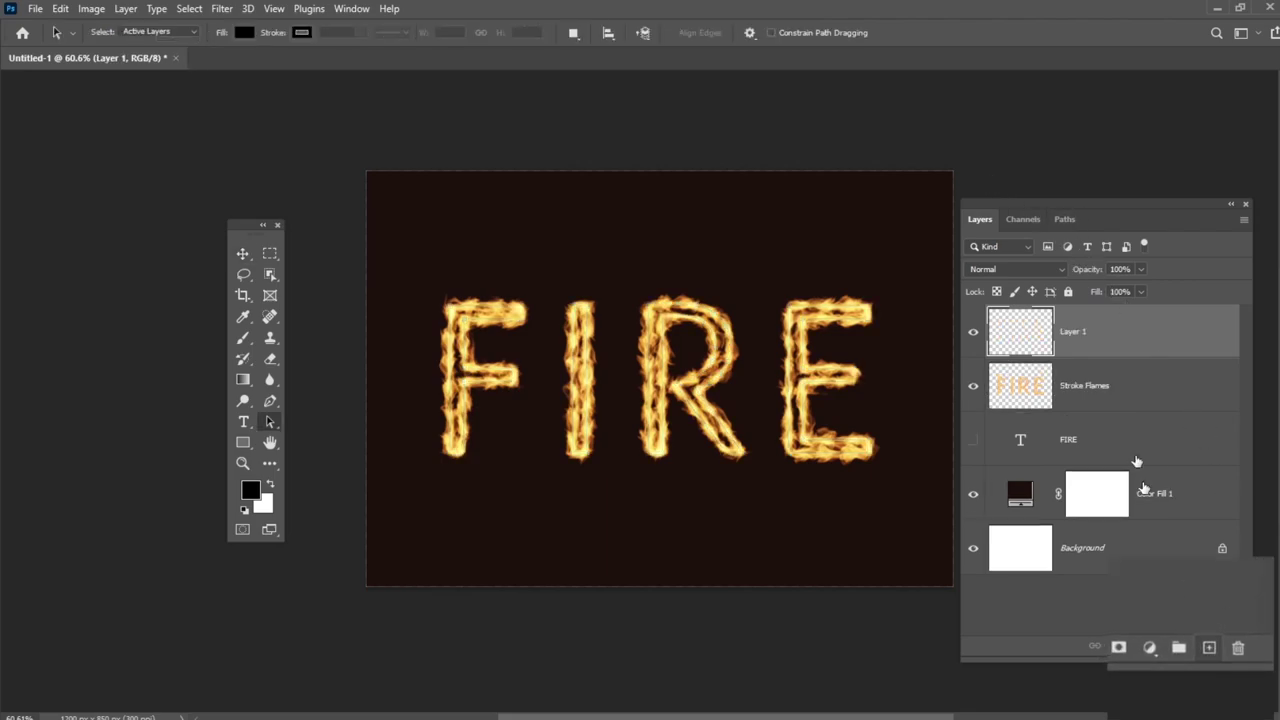
double_click(1074, 331)
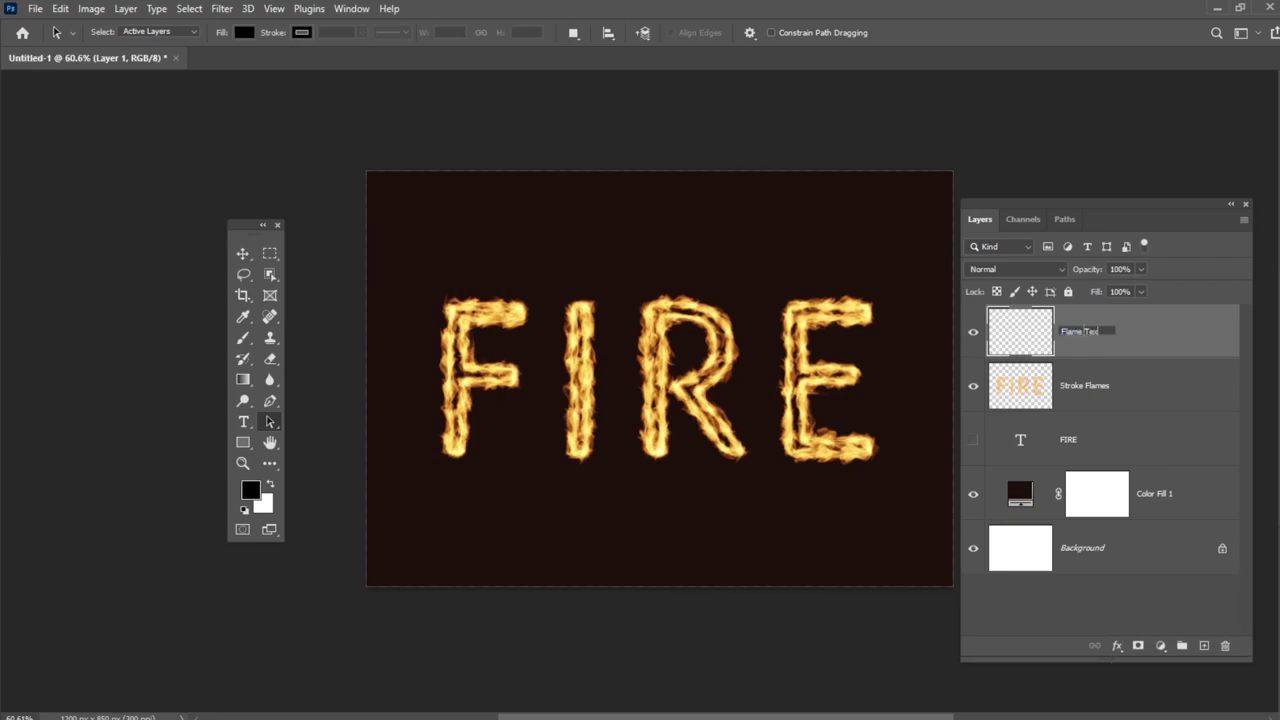
key(Return)
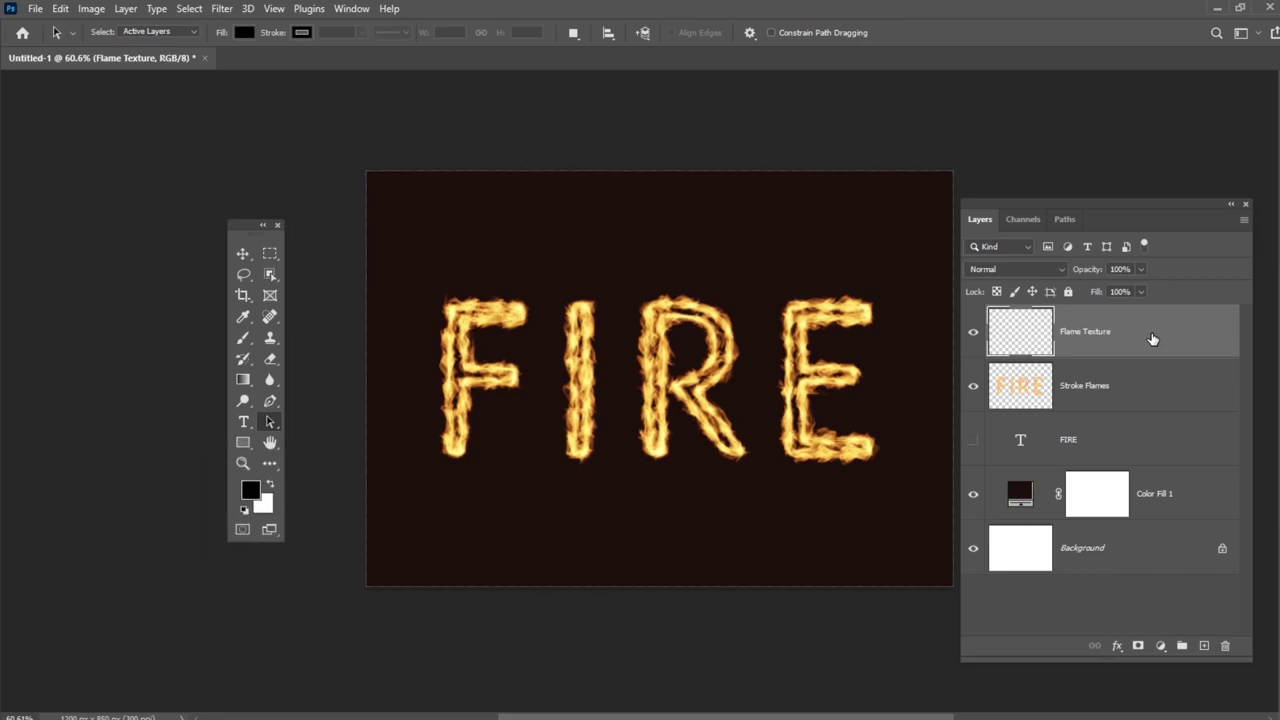
right_click(1195, 337)
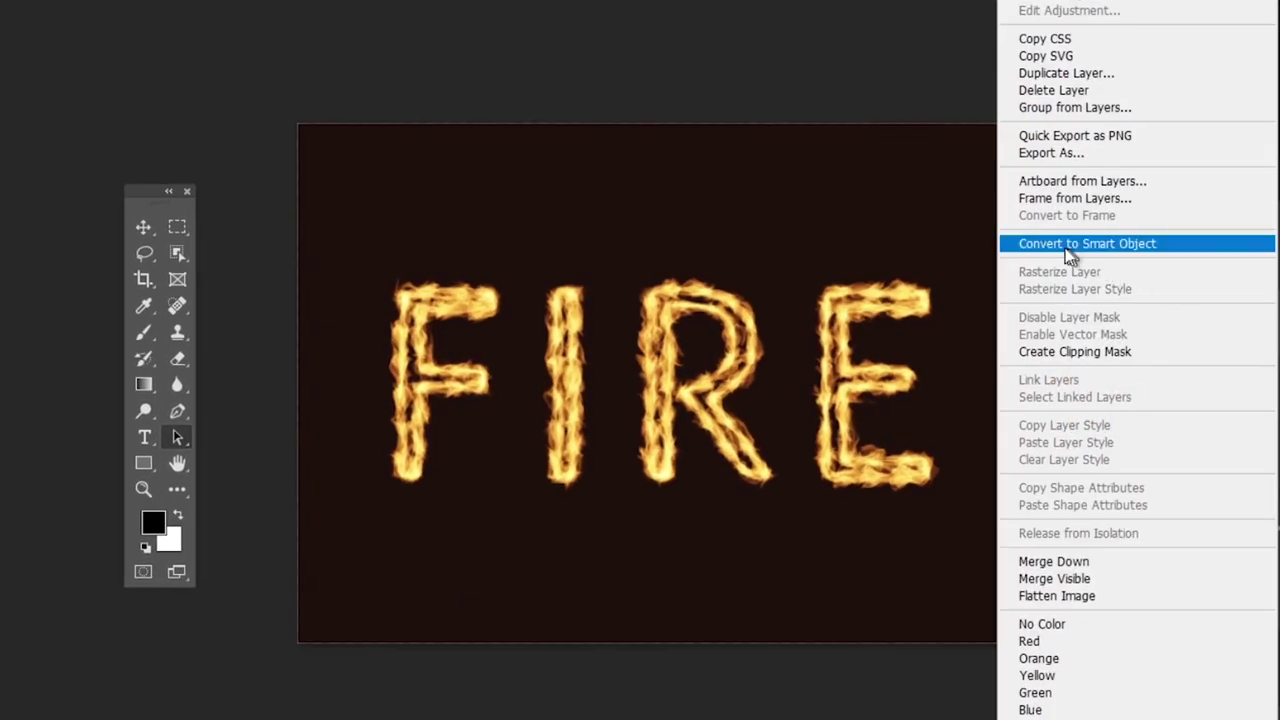
click(1052, 245)
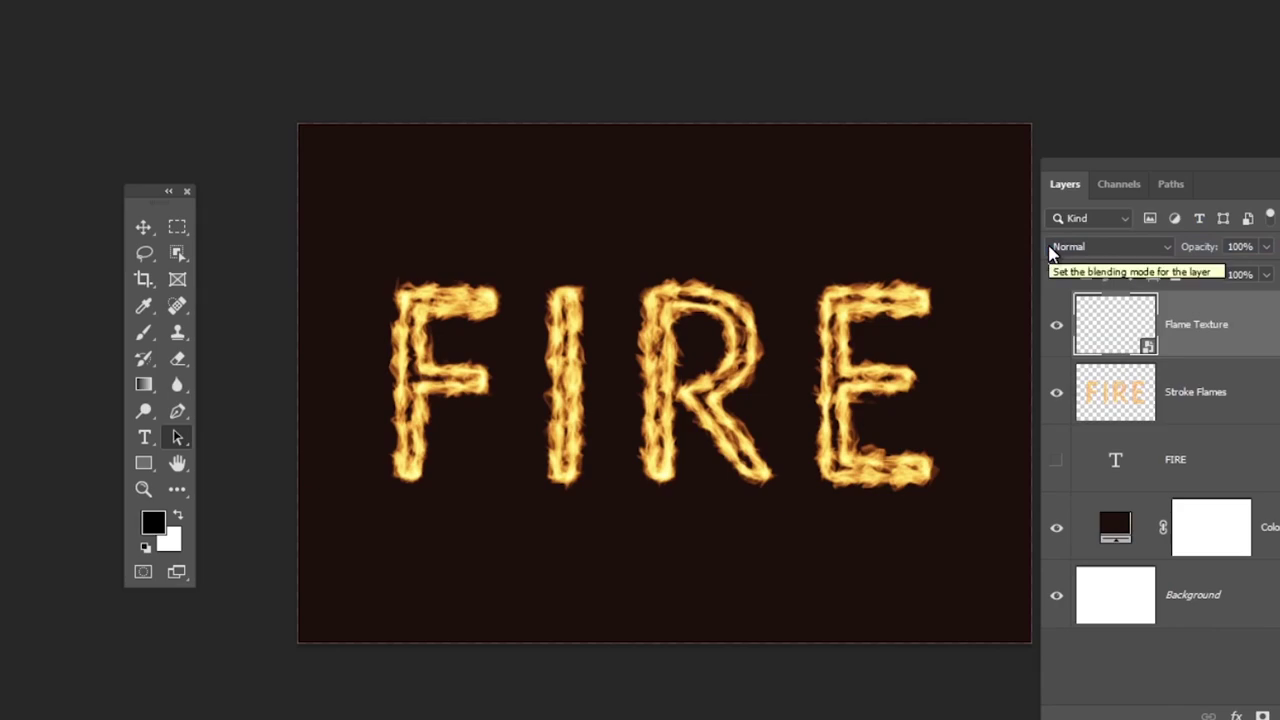
right_click(1274, 328)
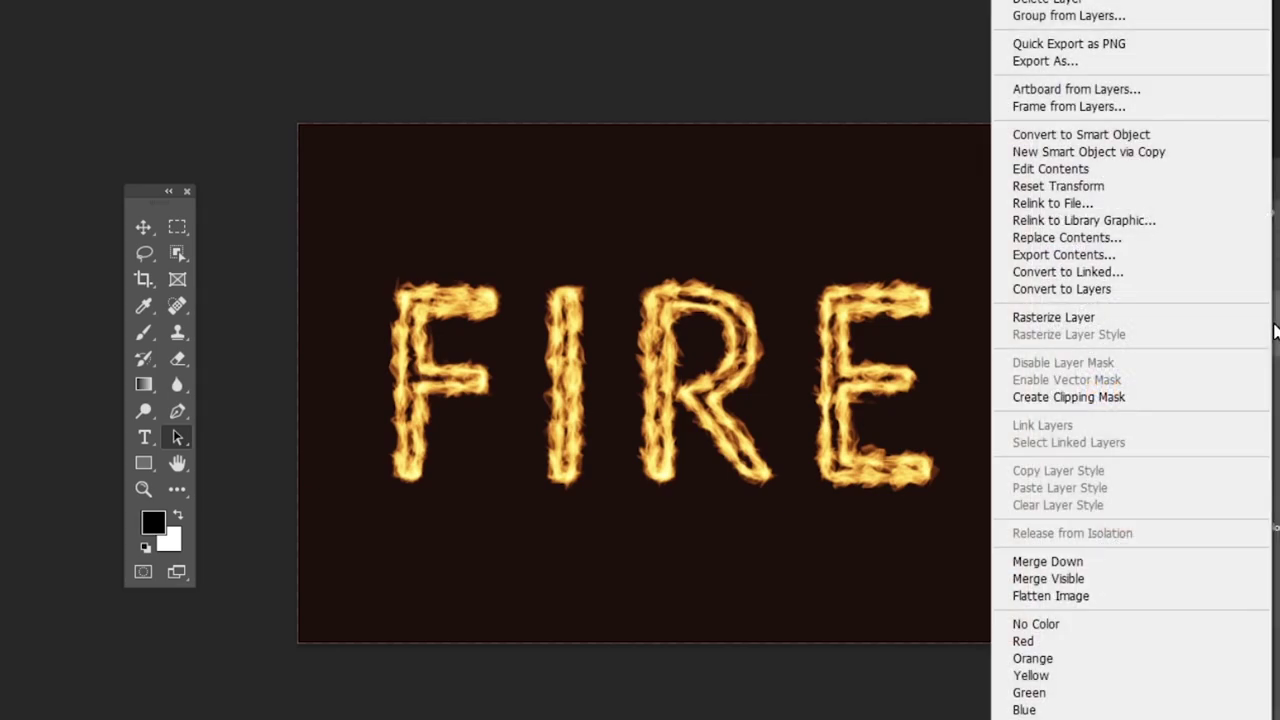
click(1063, 398)
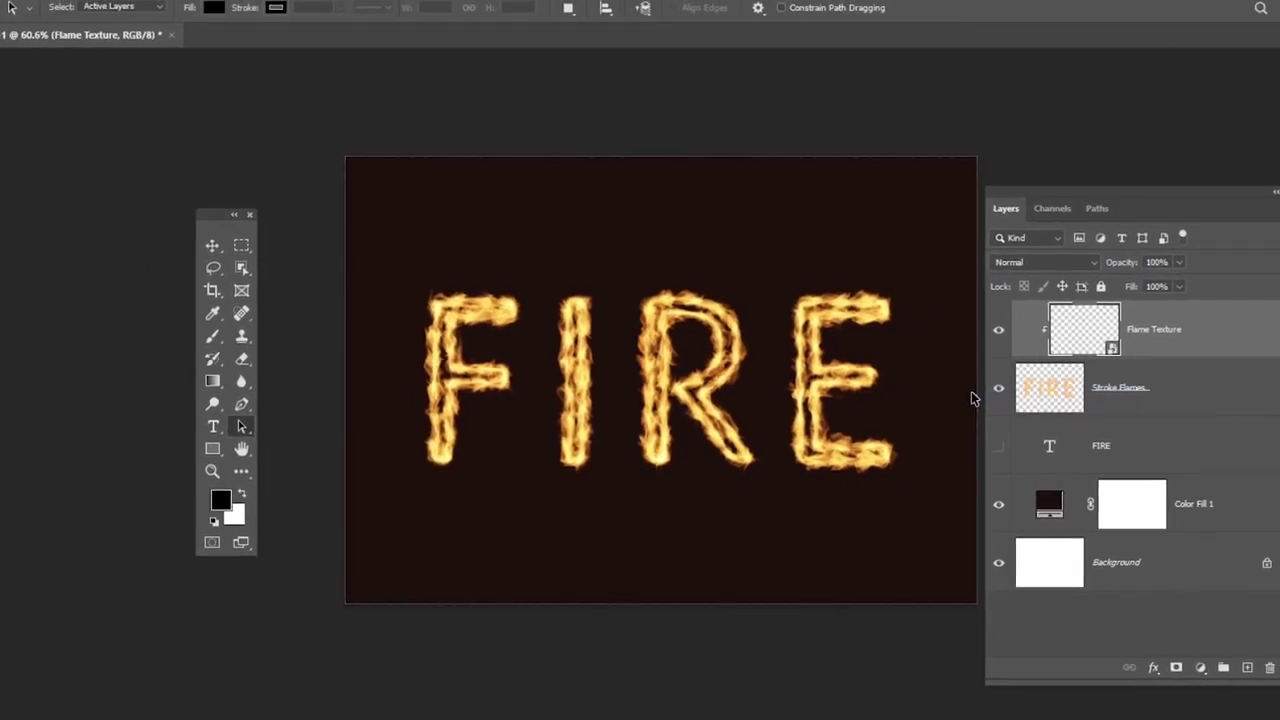
Fill Flame Texture with the Render > Clouds filter.
click(192, 0)
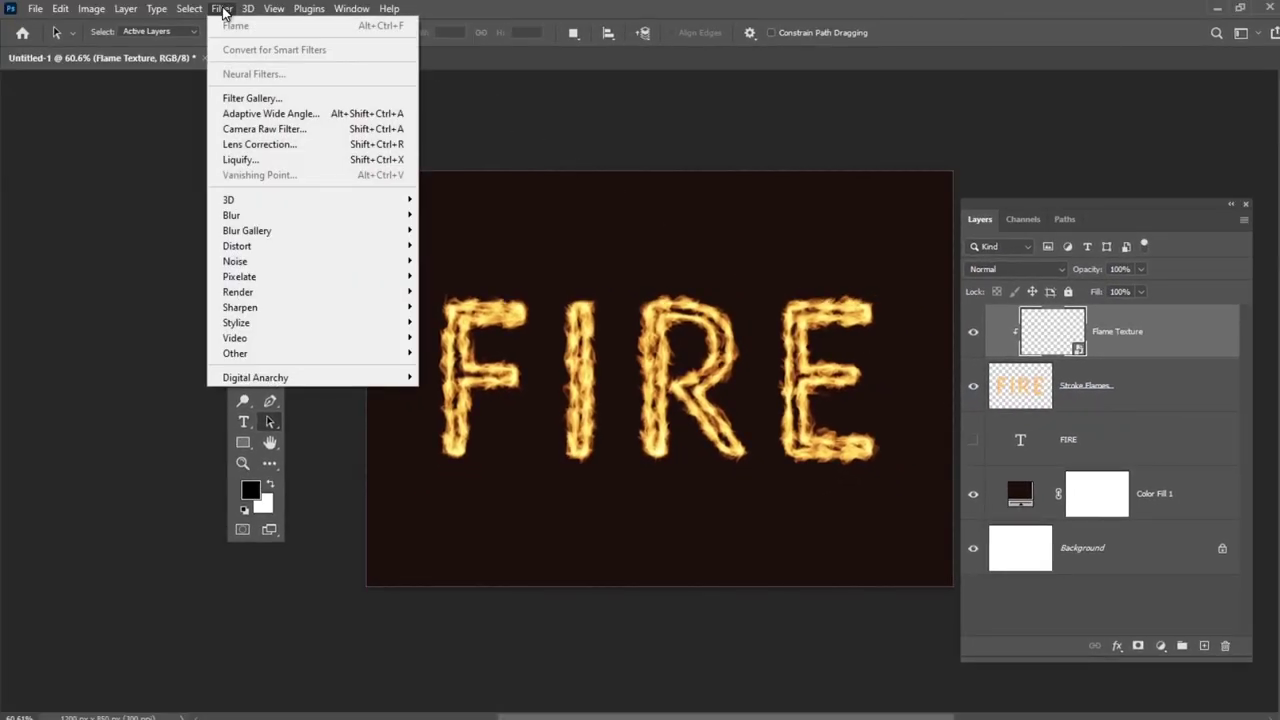
mouse_move(314, 294)
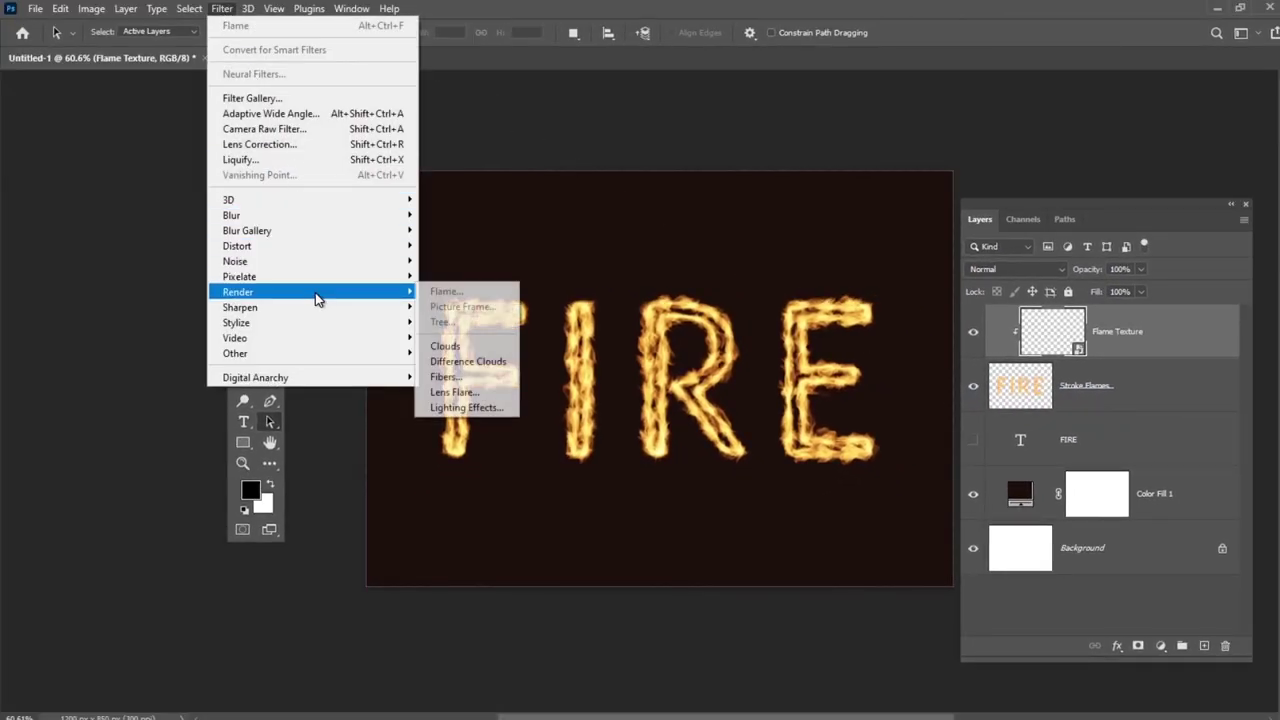
click(451, 346)
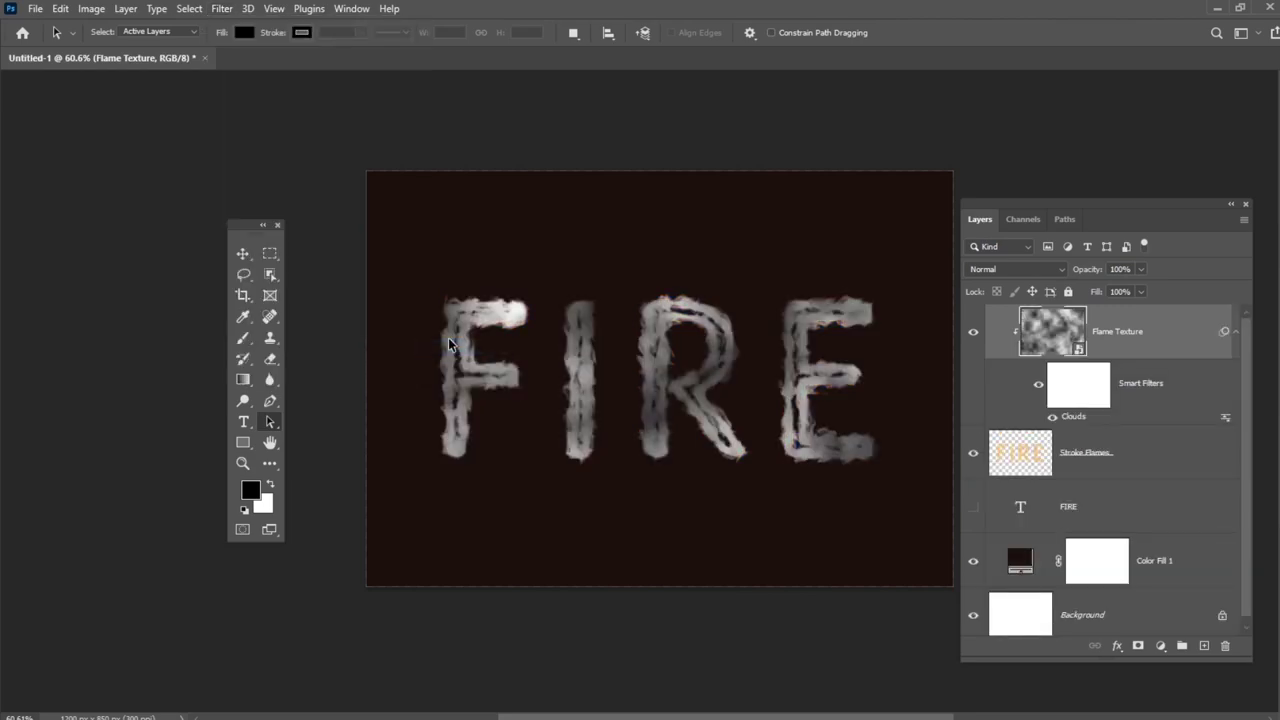
In the Filter Gallery, stack Spatter (radius 10, smoothness 5) over two Bas Relief effects (detail 13, smoothness 3).
click(222, 8)
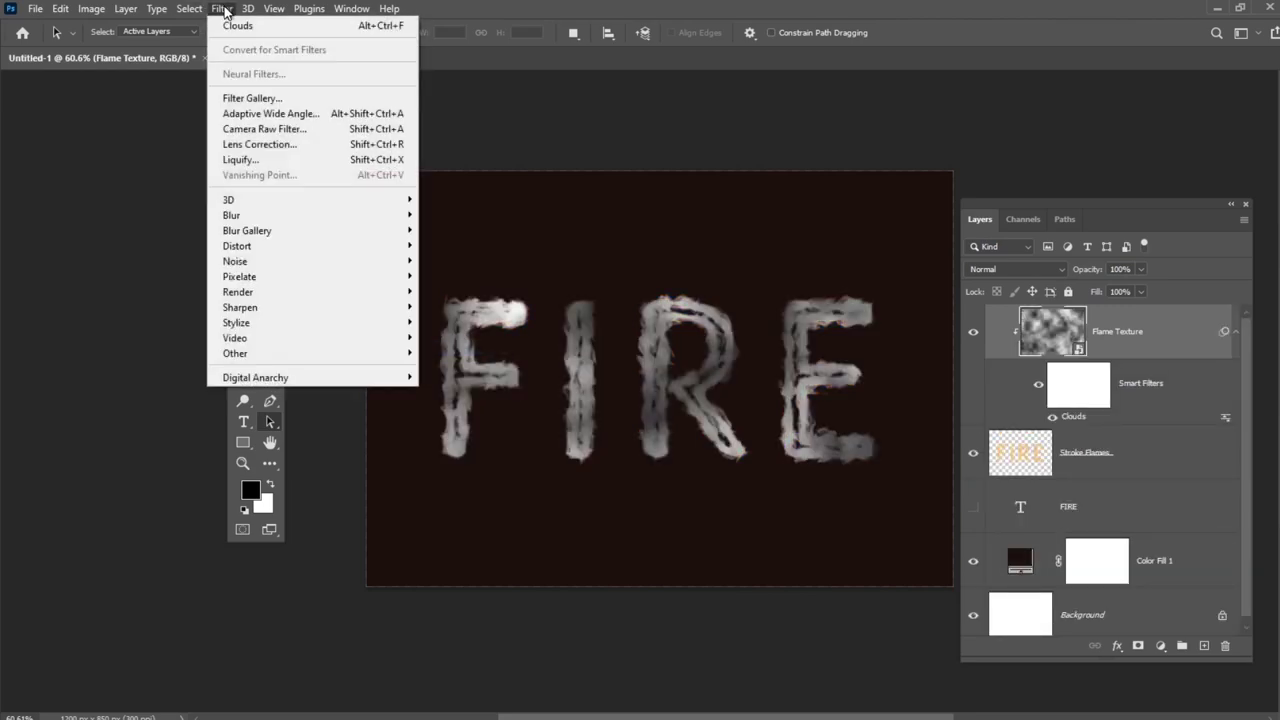
click(272, 104)
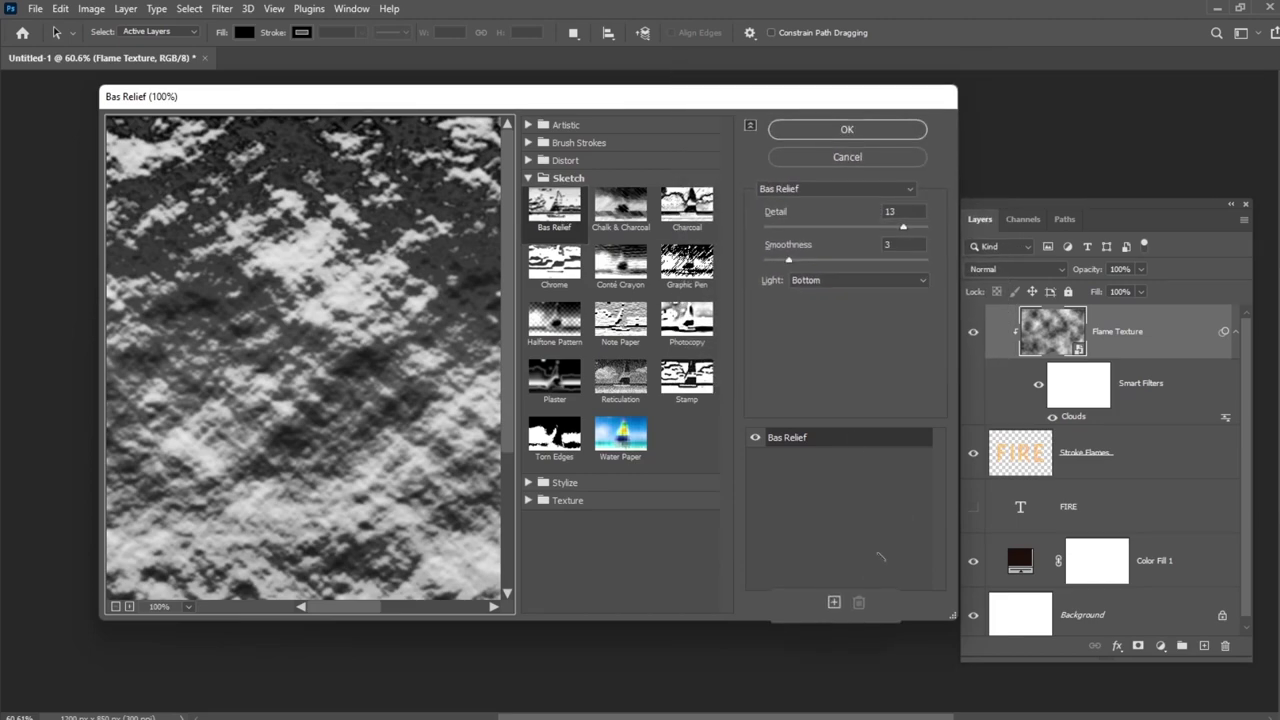
click(833, 603)
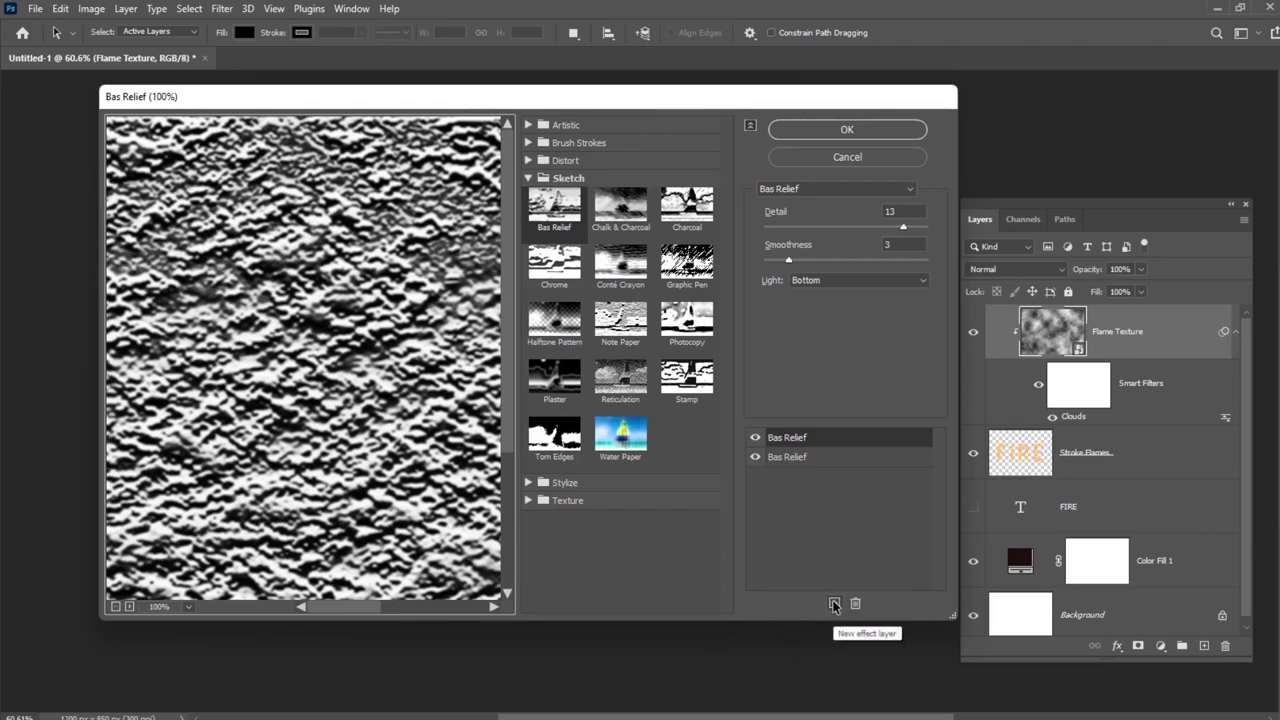
click(834, 604)
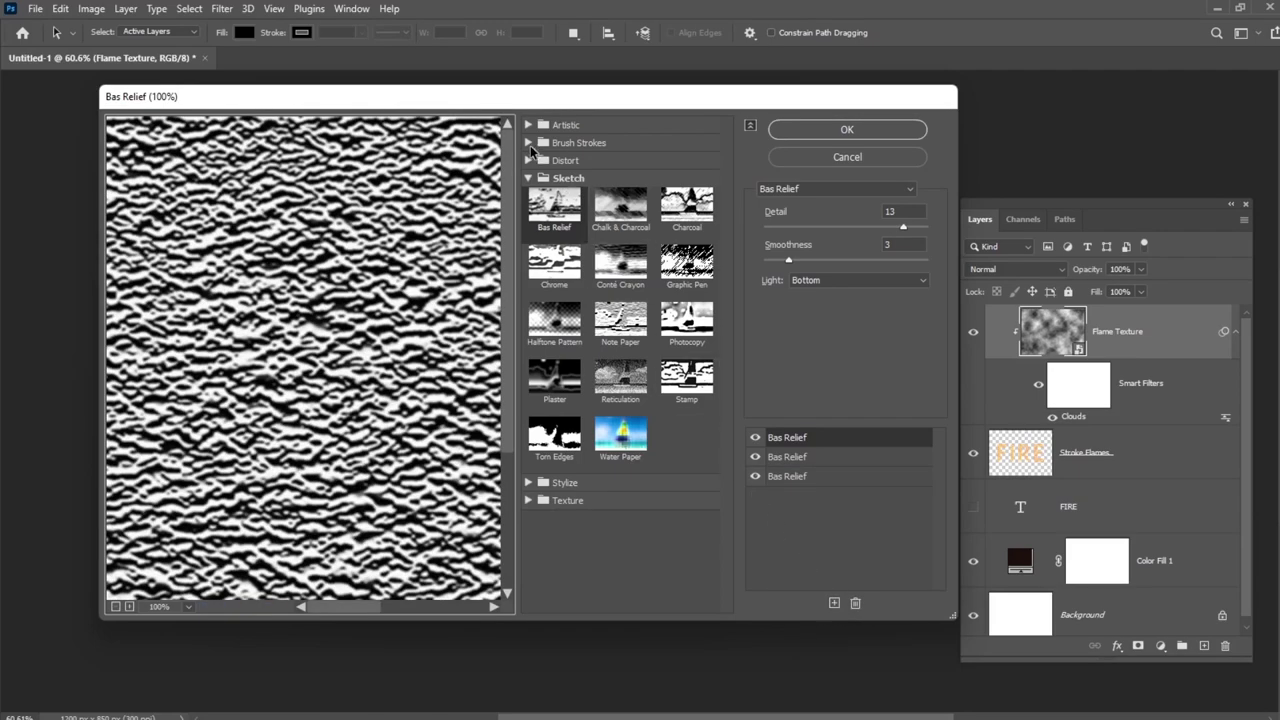
click(530, 144)
click(704, 246)
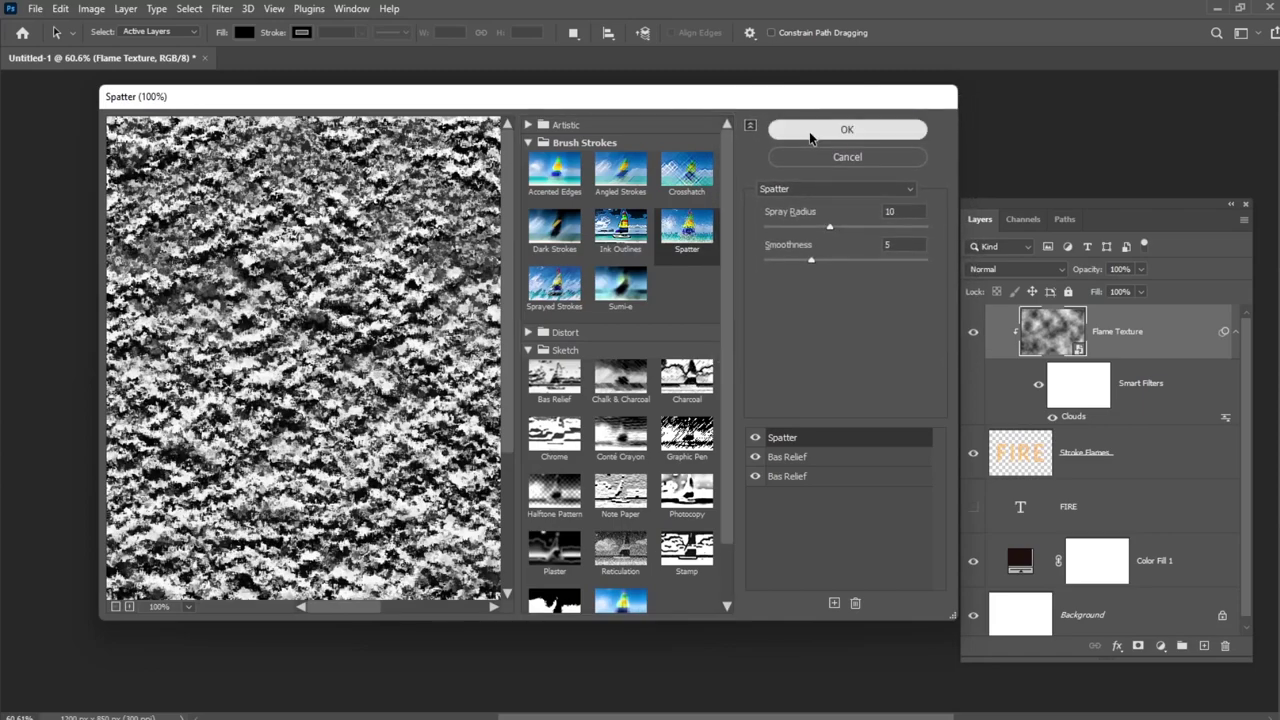
Apply the filter stack and set Flame Texture's blend mode to Soft Light.
click(811, 132)
click(995, 270)
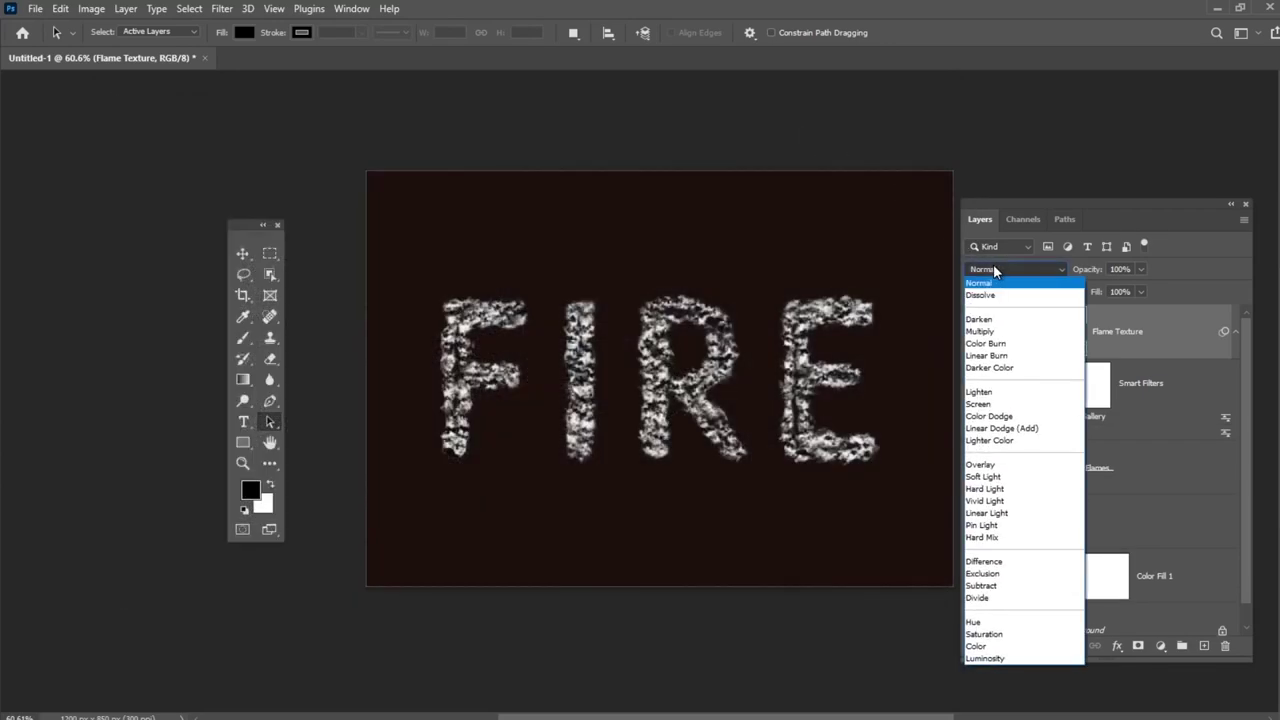
click(971, 478)
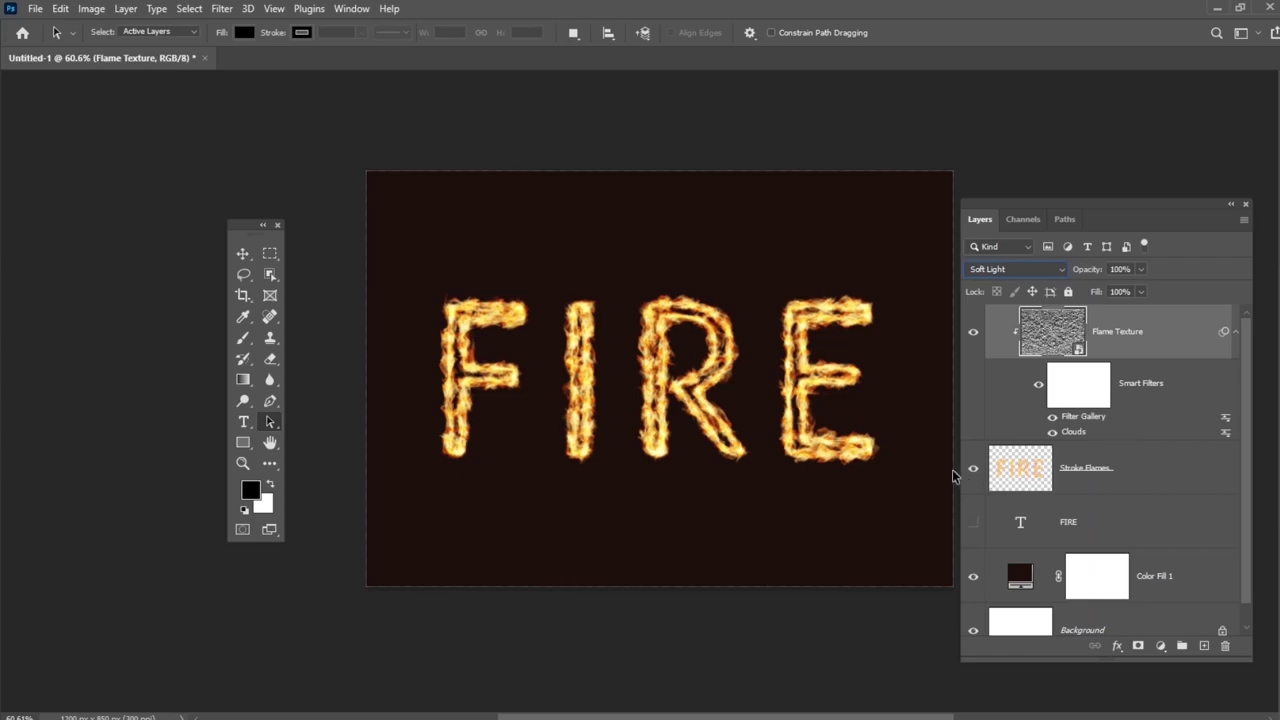
Split Flame Texture's This Layer Blend If highlight slider to 163/228.
double_click(1165, 335)
drag(419, 98, 427, 100)
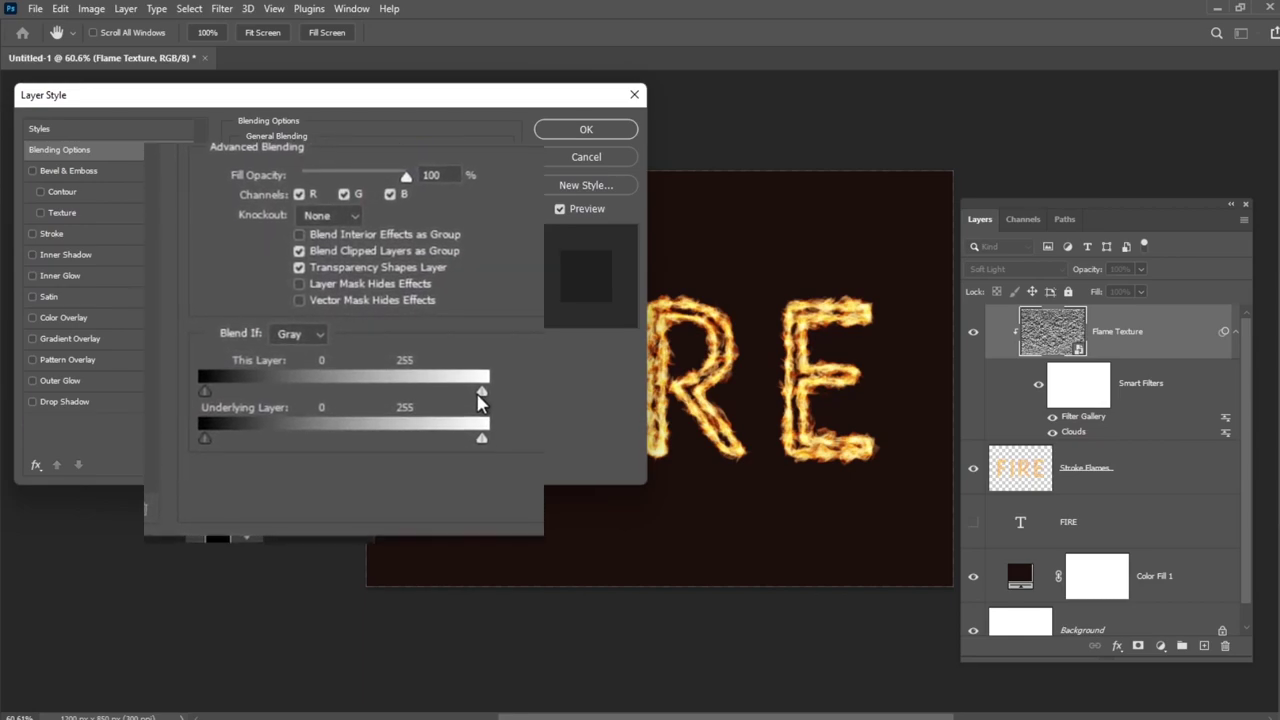
drag(475, 389, 418, 402)
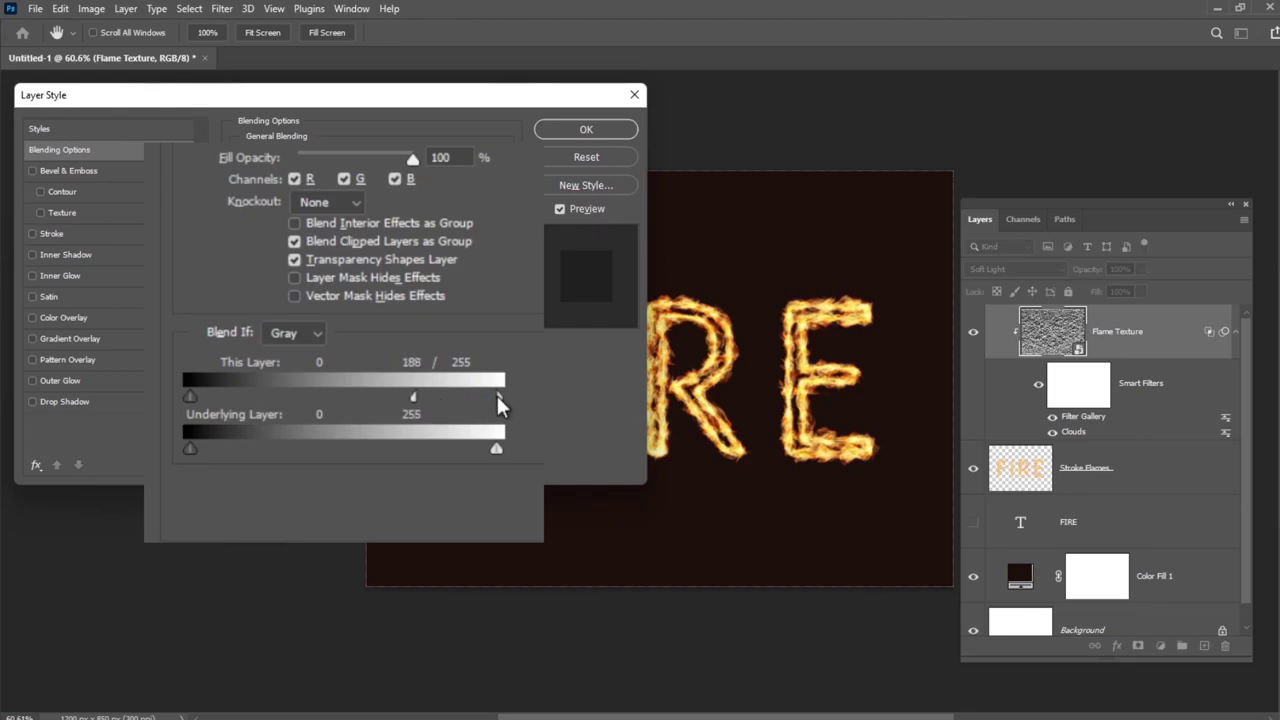
drag(499, 398, 387, 399)
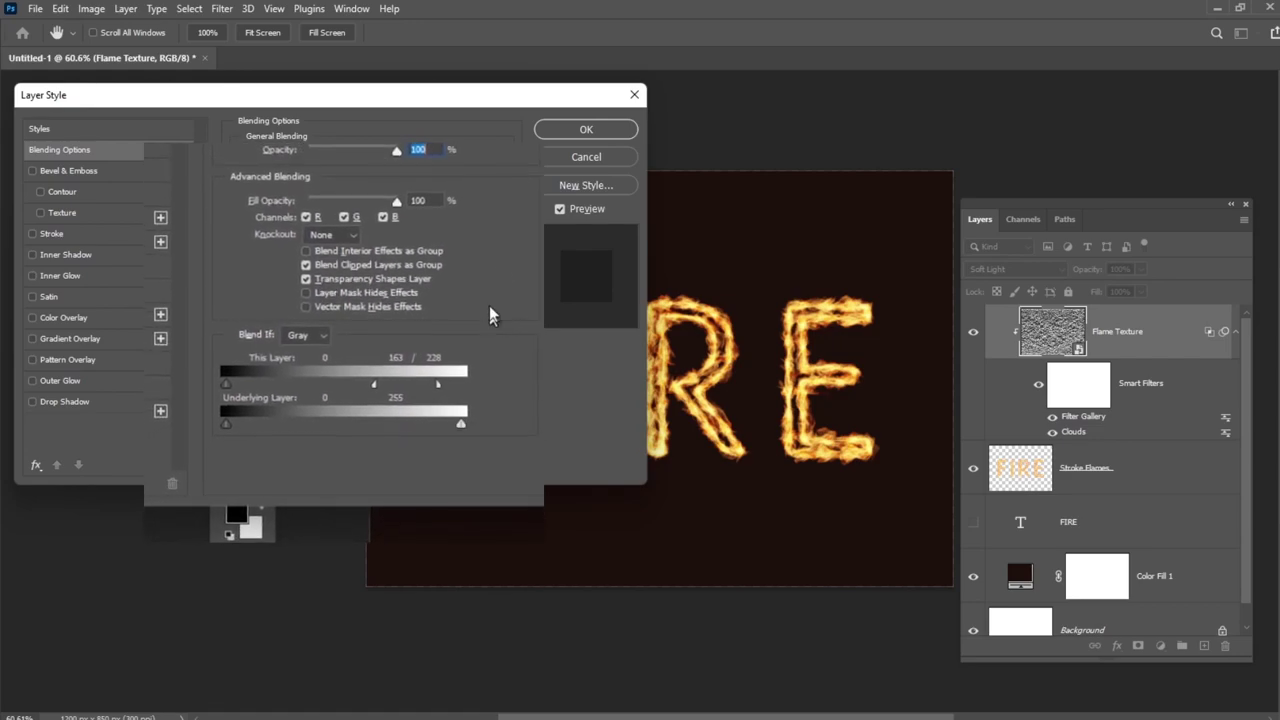
click(574, 131)
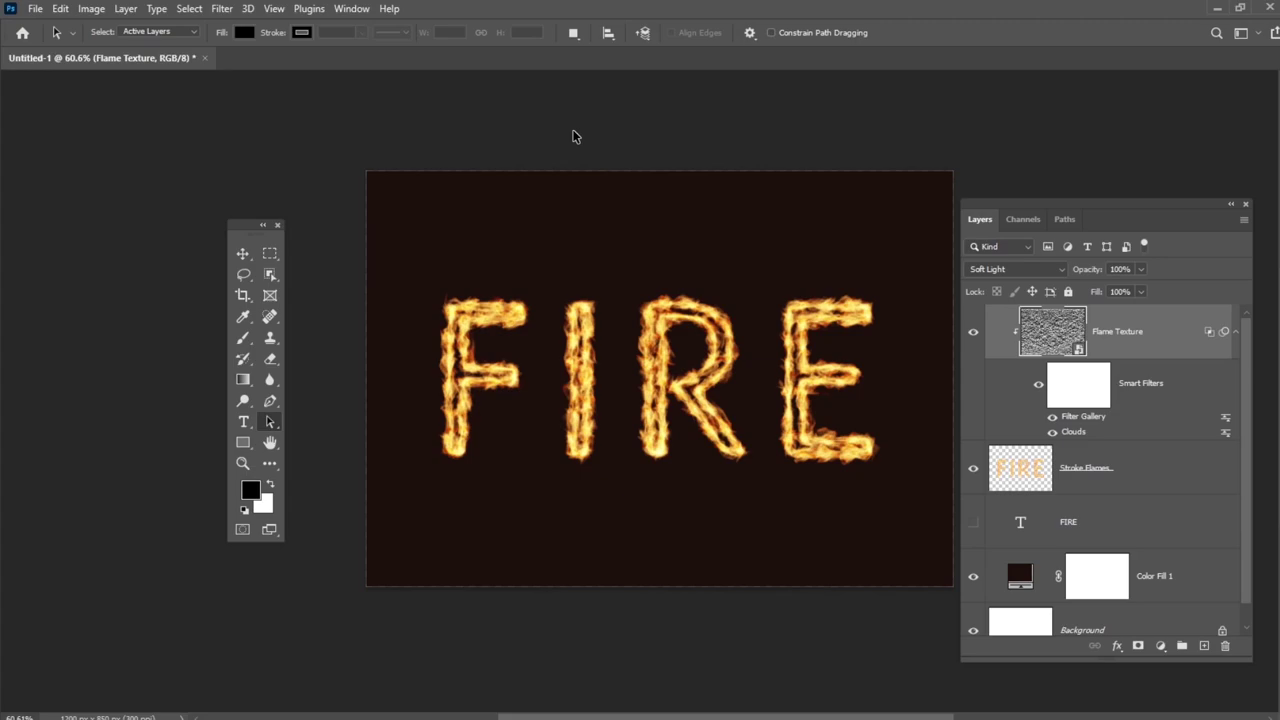
Place the linked TexturesCom_Flames0032_3_M flame image and set its blend mode to Screen.
click(36, 9)
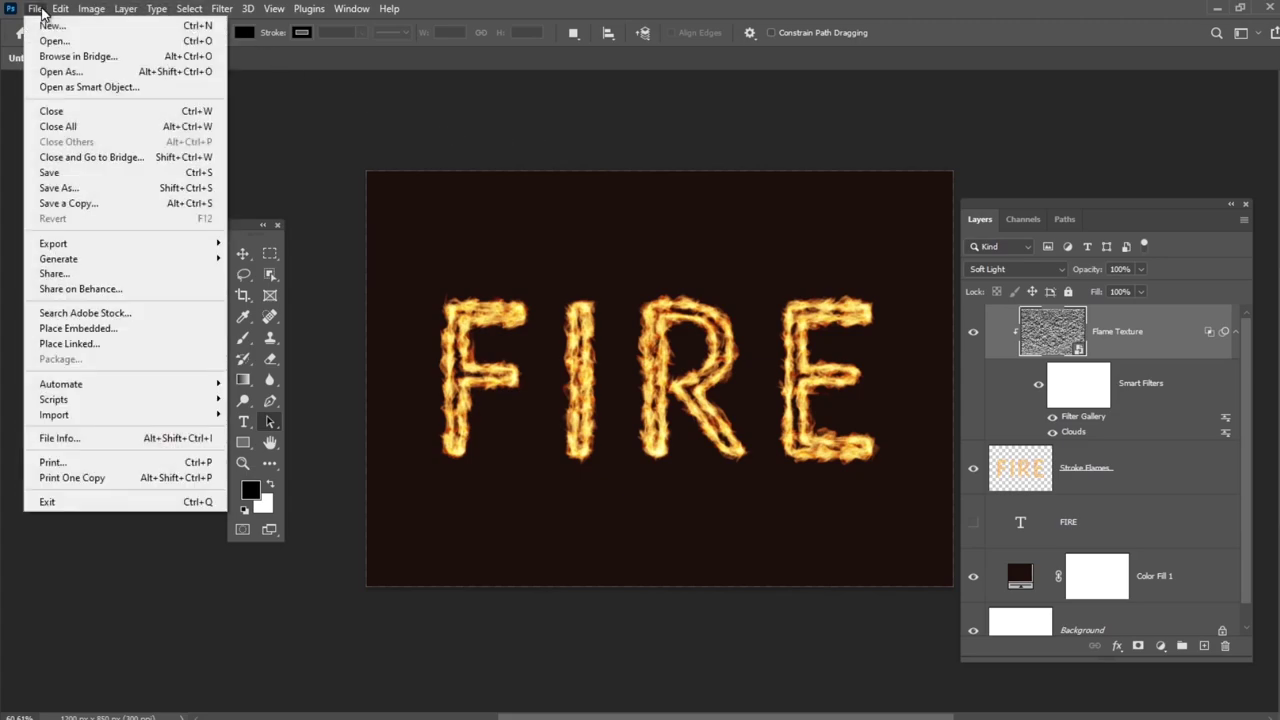
click(168, 344)
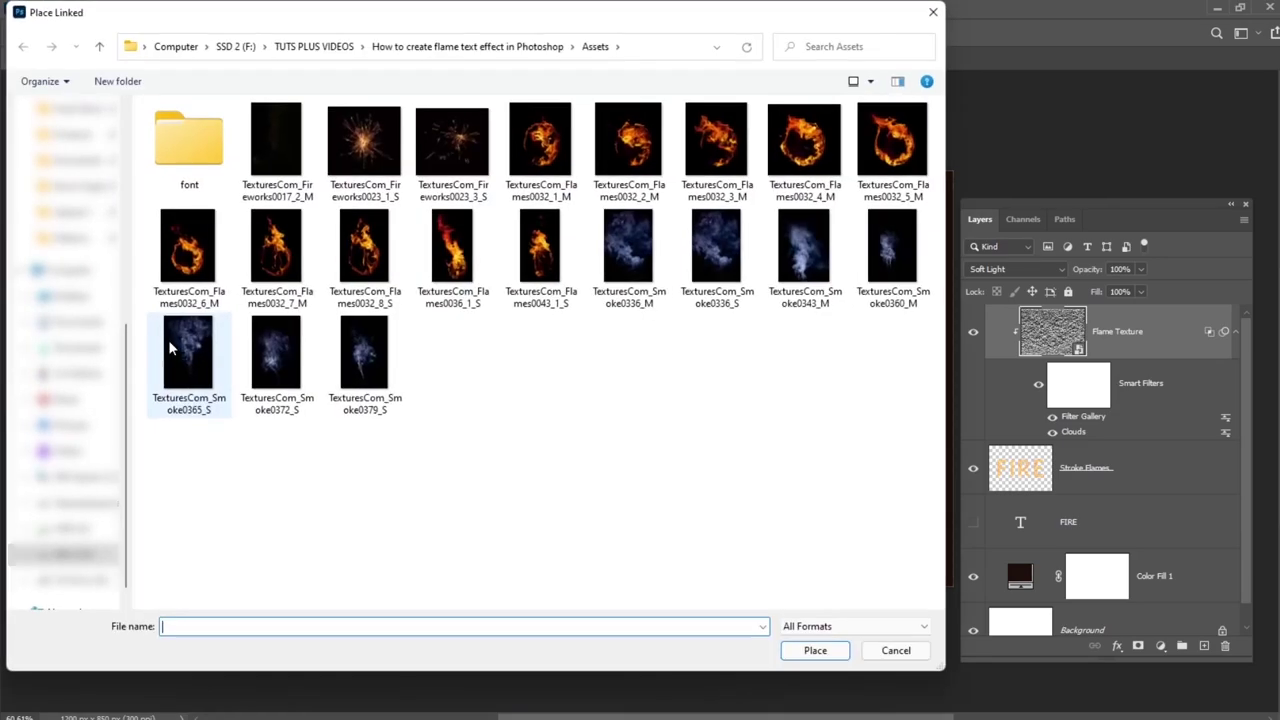
double_click(714, 150)
key(Return)
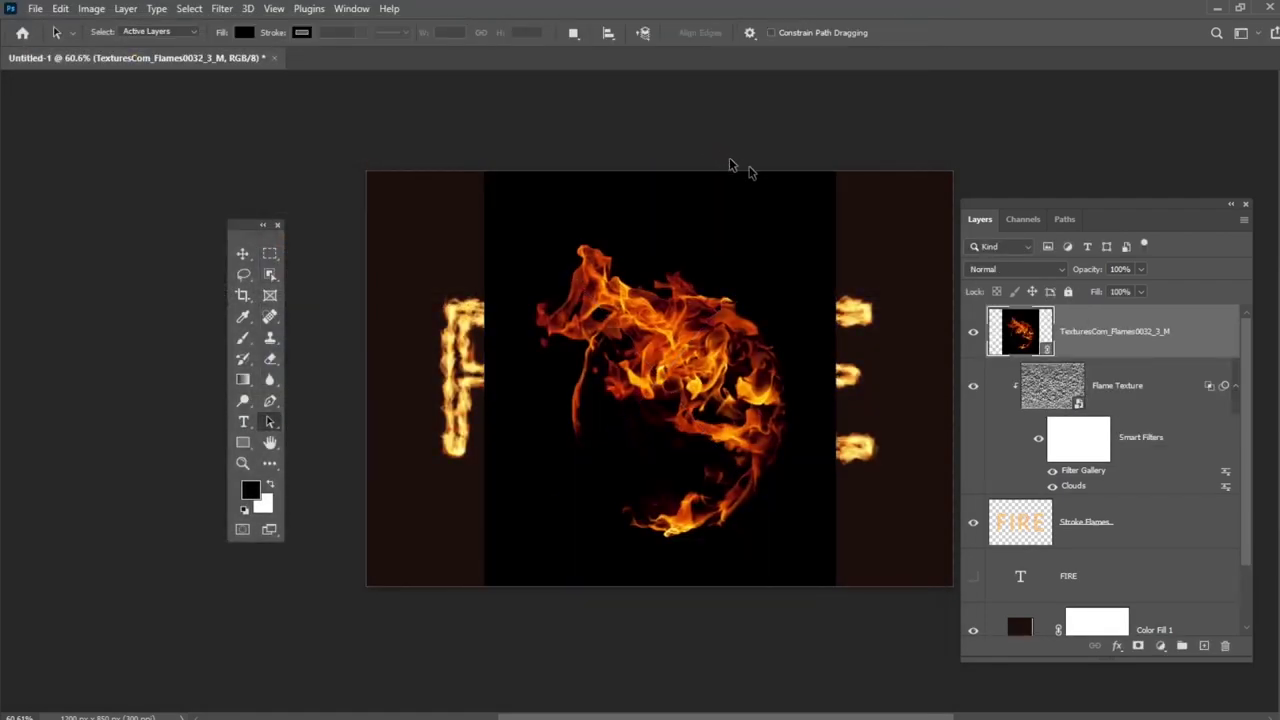
click(985, 270)
click(979, 404)
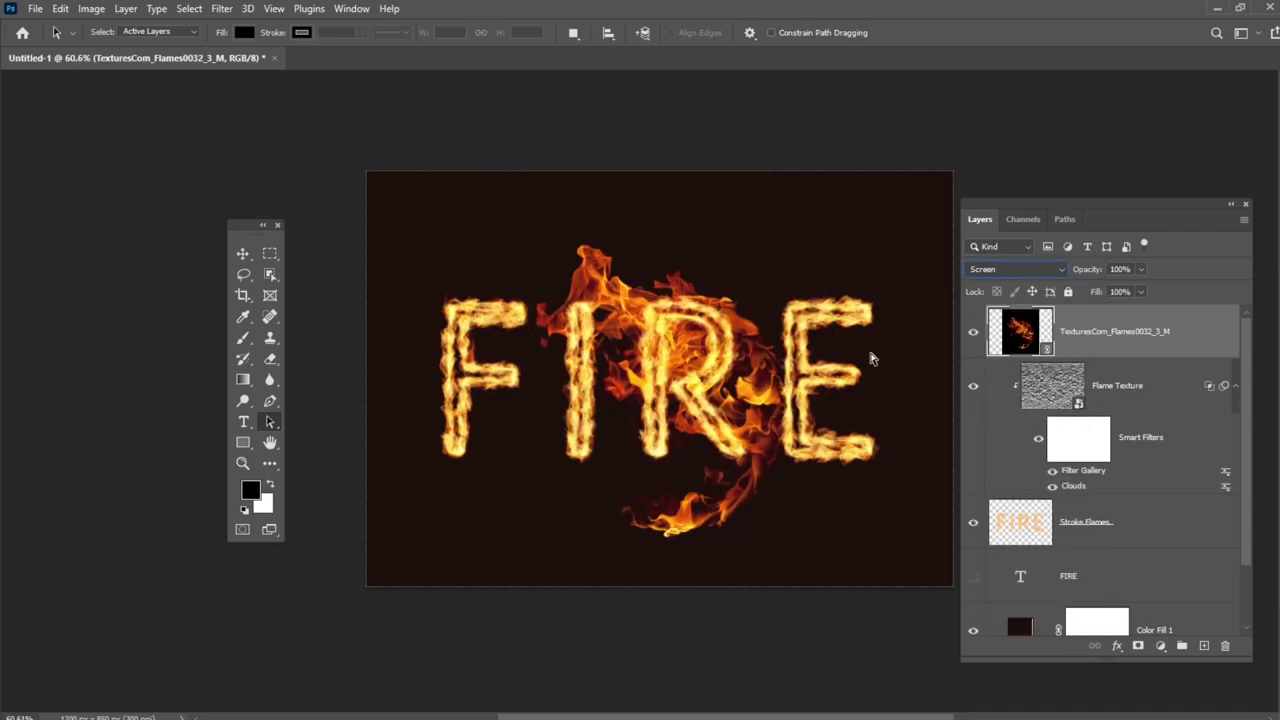
Scale the flame image down to about 18.9% and position it atop the R.
key(ctrl+t)
drag(838, 168, 726, 271)
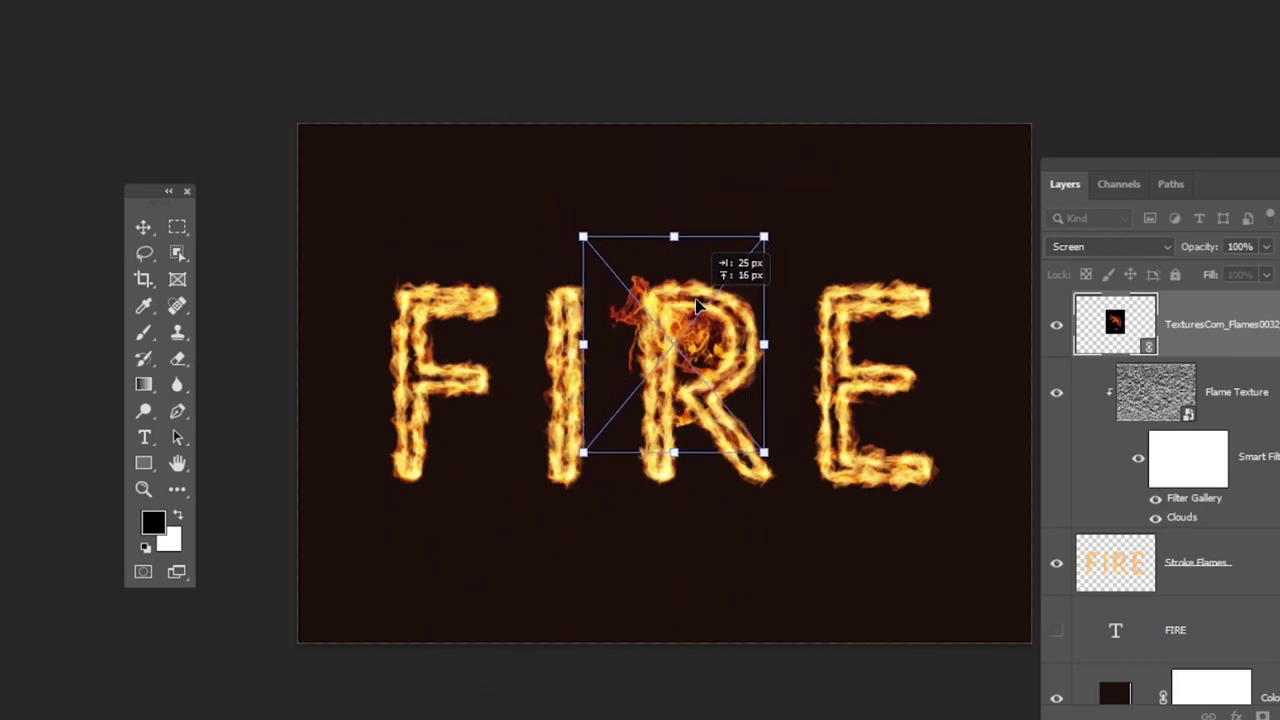
mouse_move(786, 220)
mouse_down()
mouse_move(797, 199)
mouse_move(789, 215)
mouse_up()
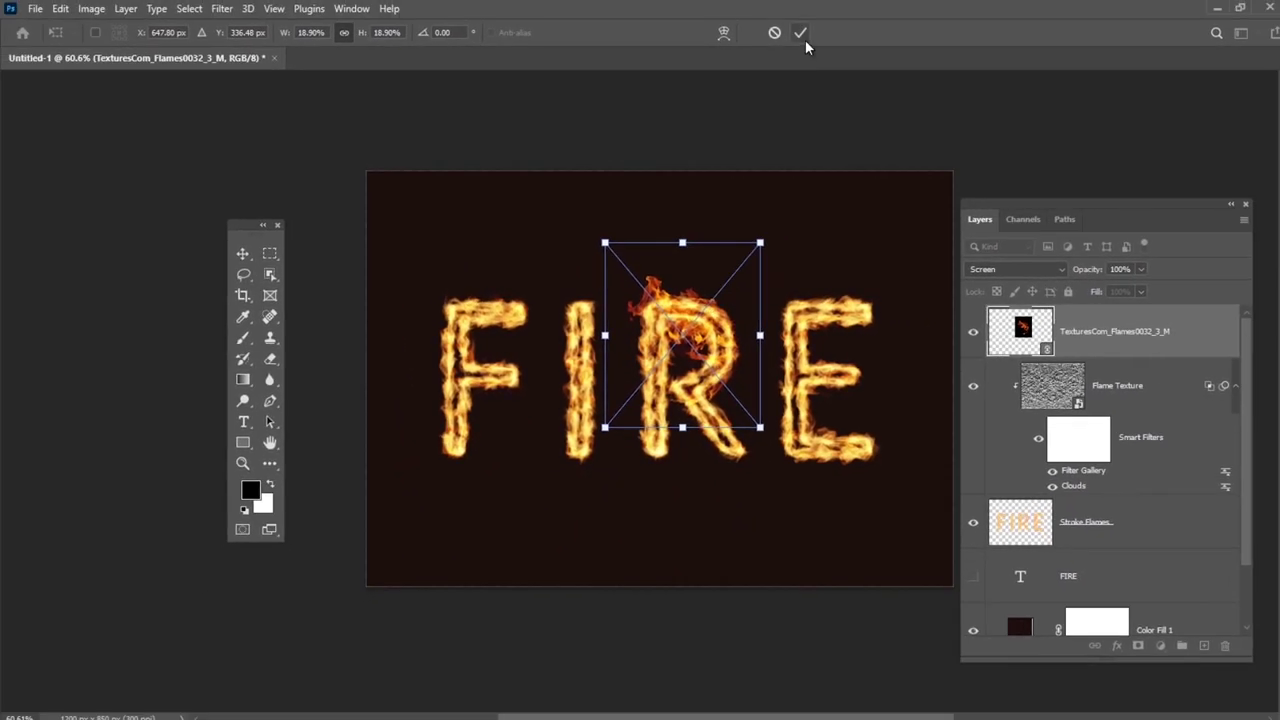
click(800, 33)
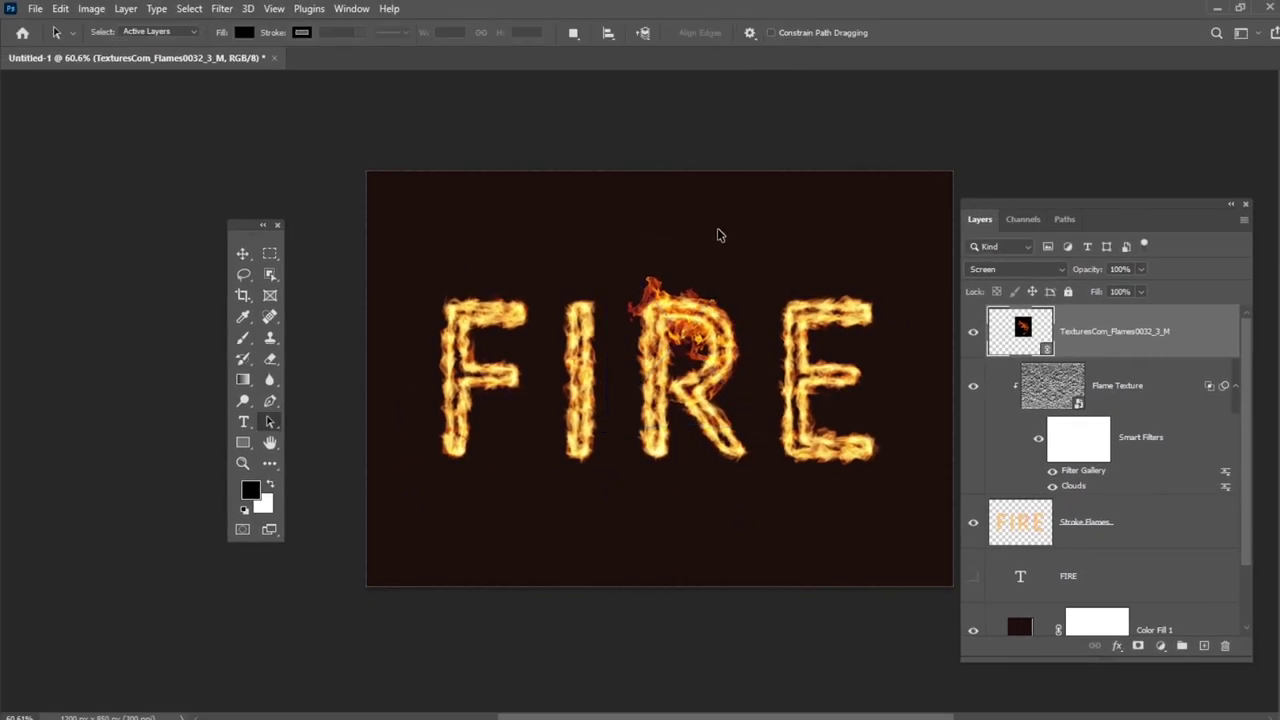
key(ctrl+t)
click(802, 35)
Apply a Hue/Saturation adjustment of Hue +3, Saturation -35 to the TexturesCom_Flames0032_3_M flame image.
click(92, 9)
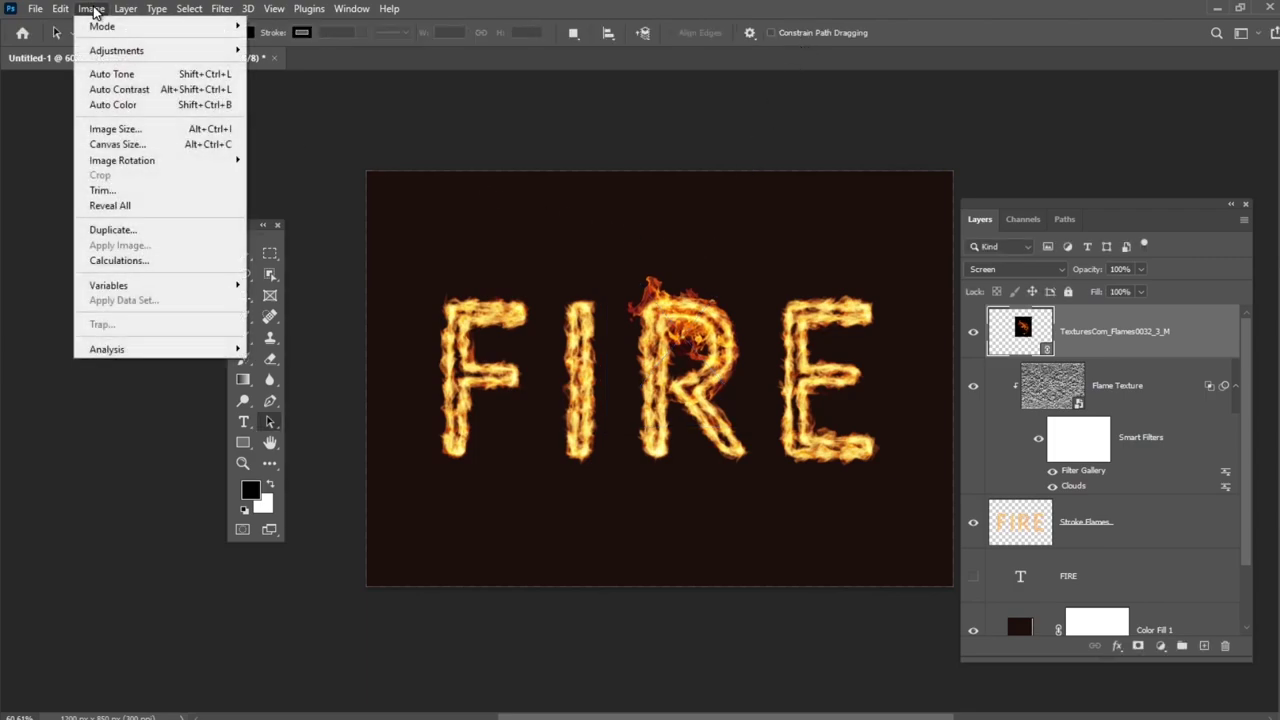
mouse_move(110, 58)
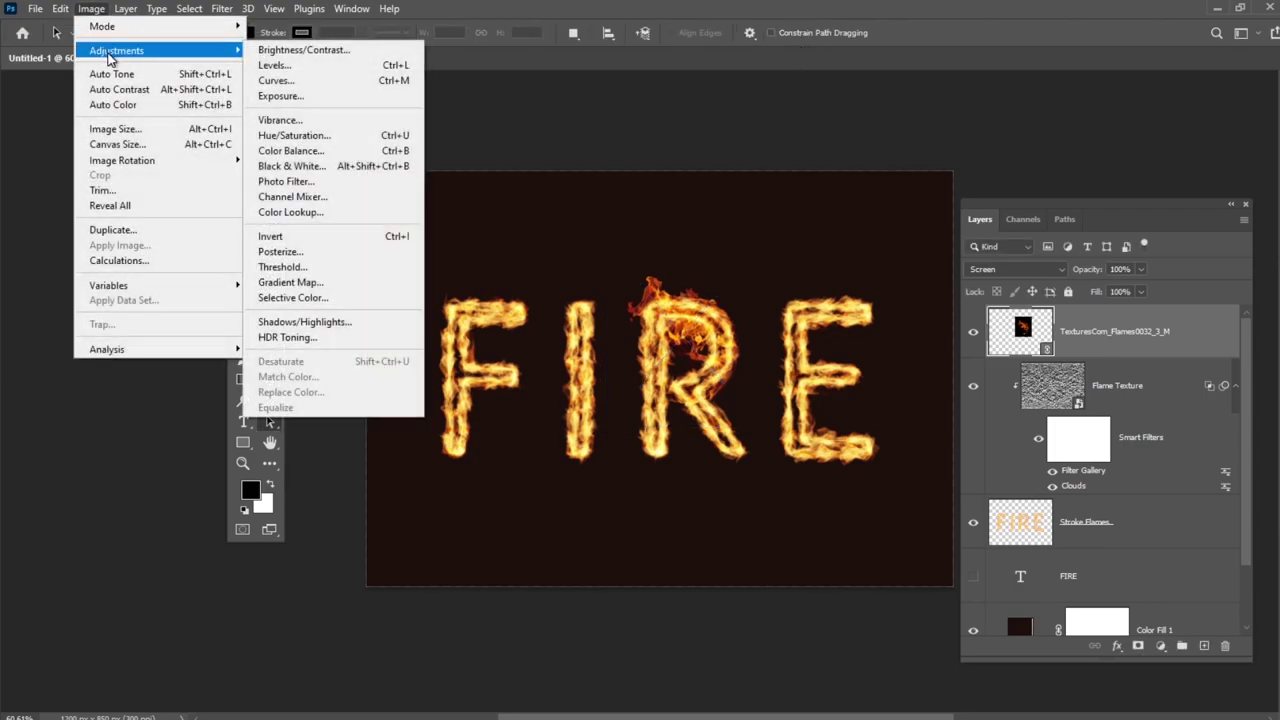
click(350, 140)
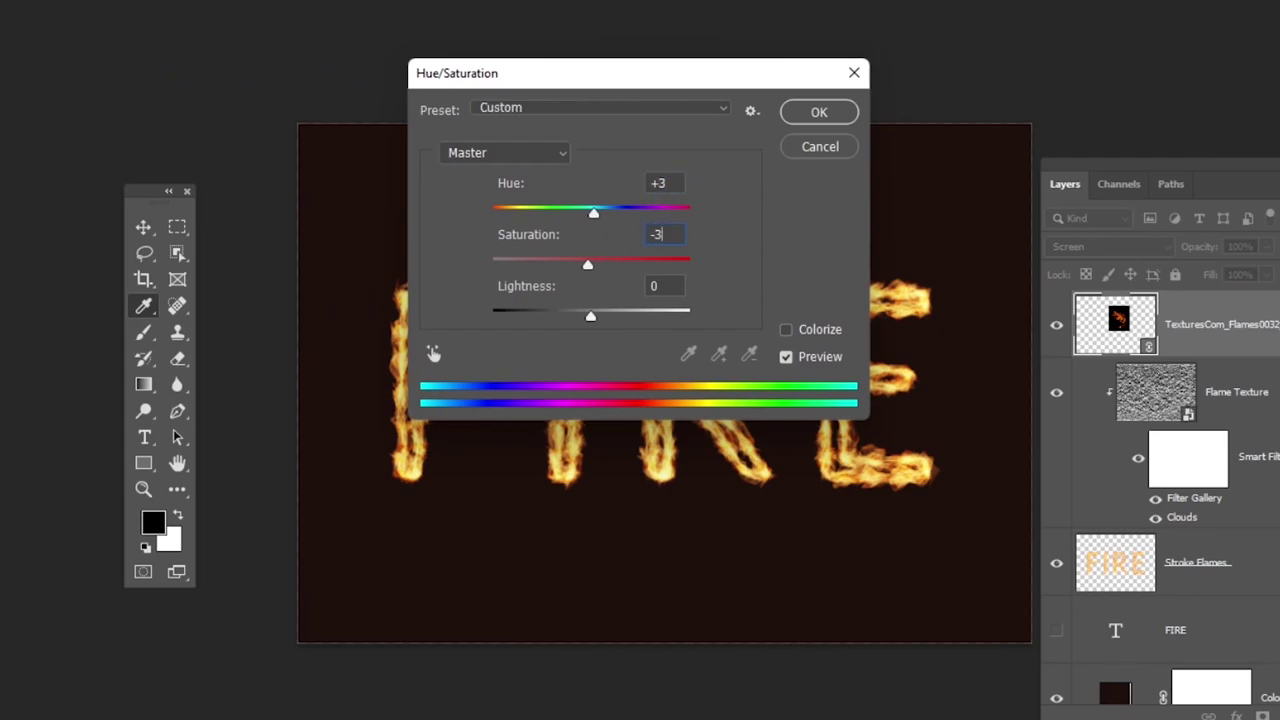
text(5)
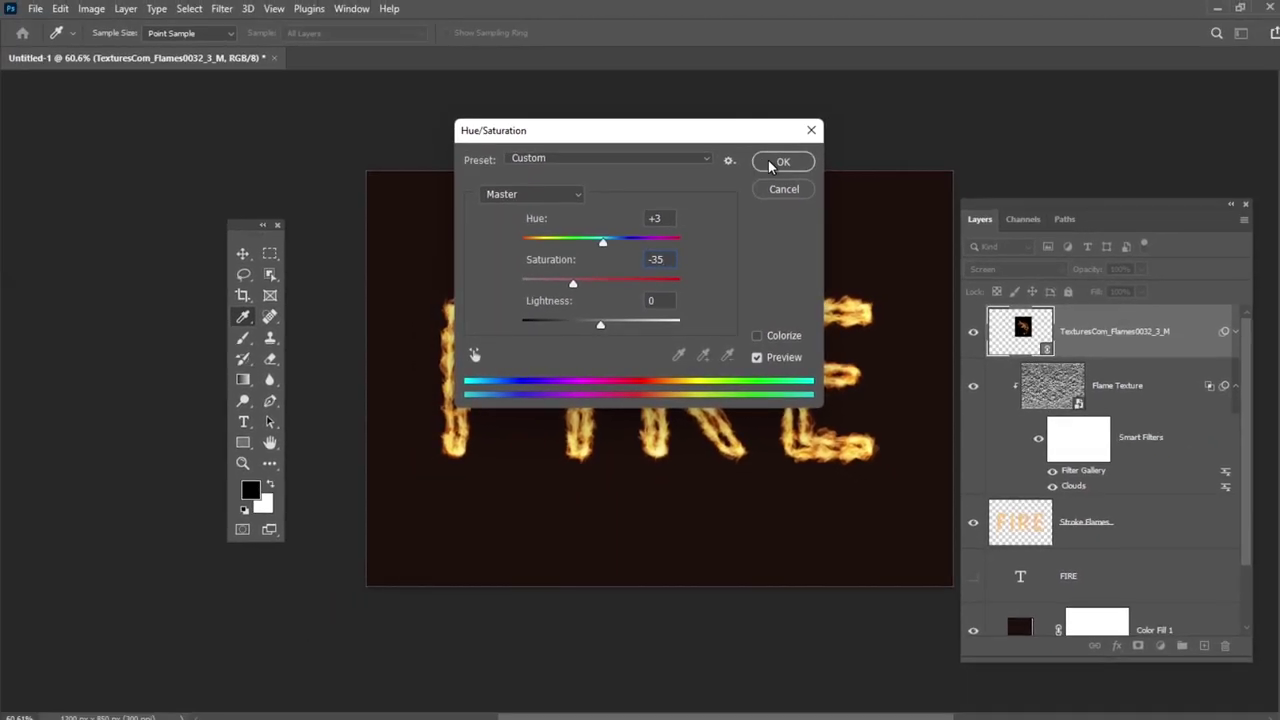
click(782, 162)
Place the TexturesCom_Flames0036_1_S flame, shrink it onto the F, and blend it in Screen mode.
click(33, 8)
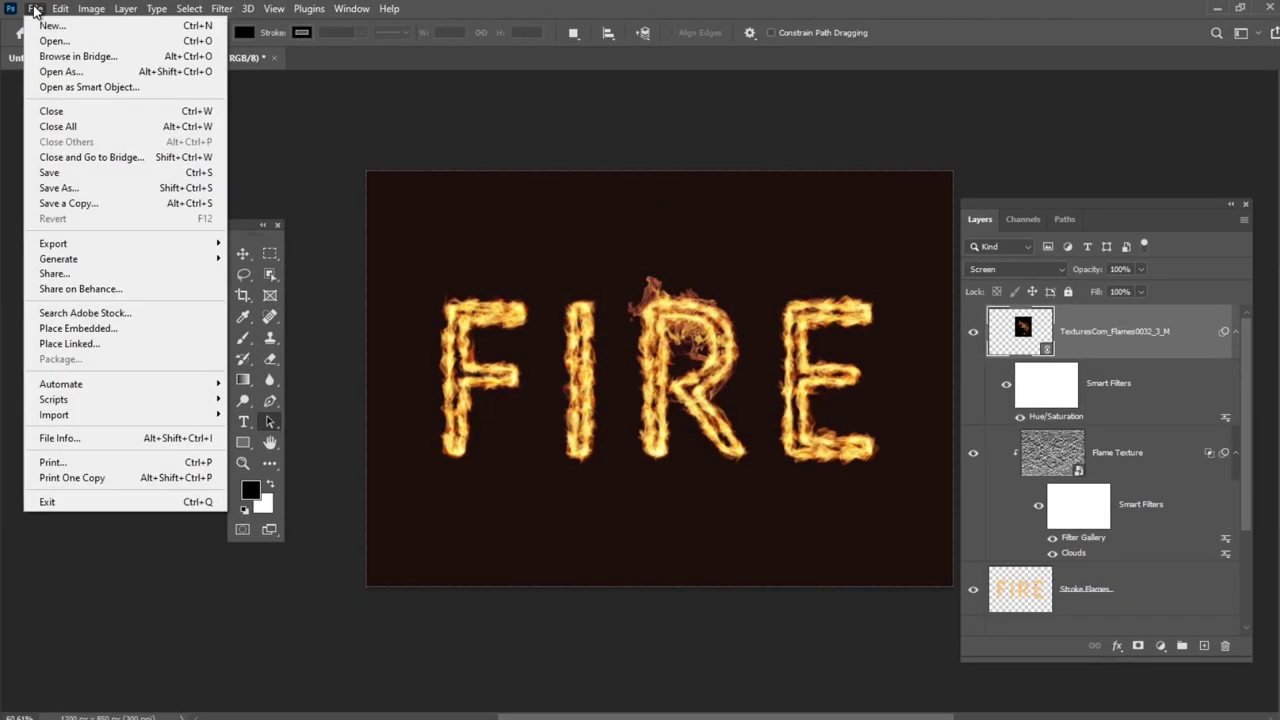
click(114, 349)
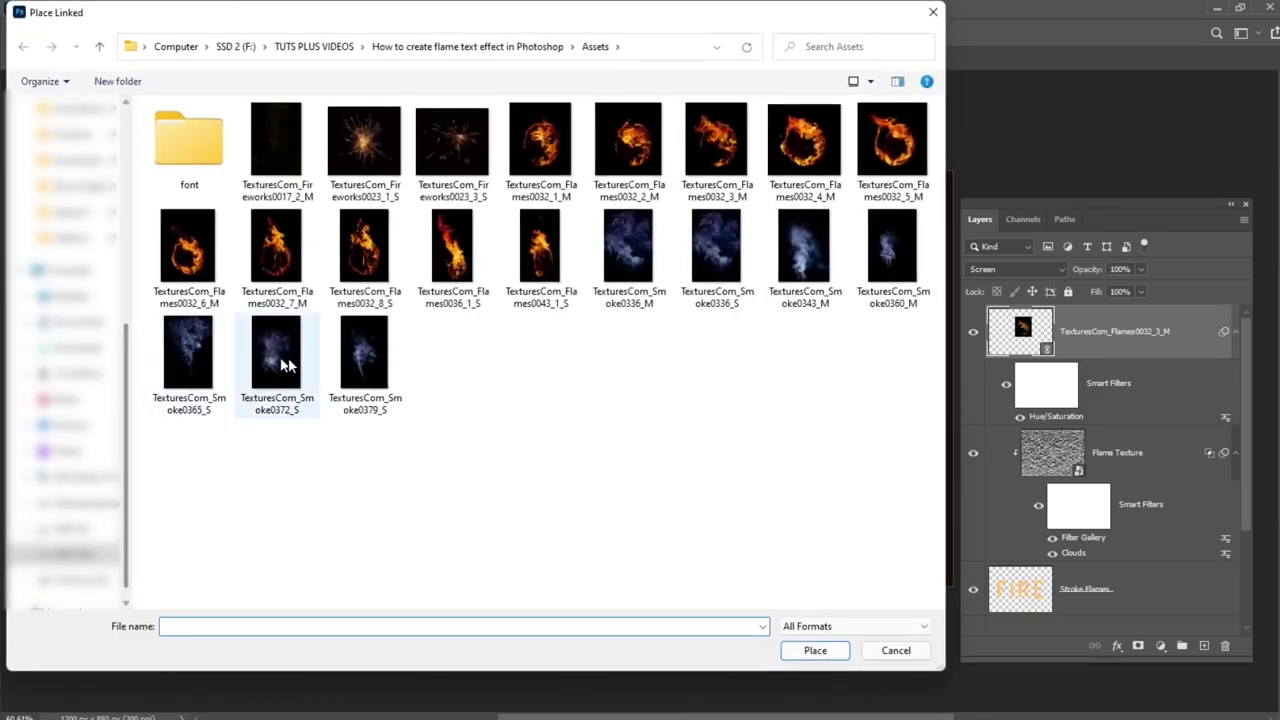
double_click(452, 255)
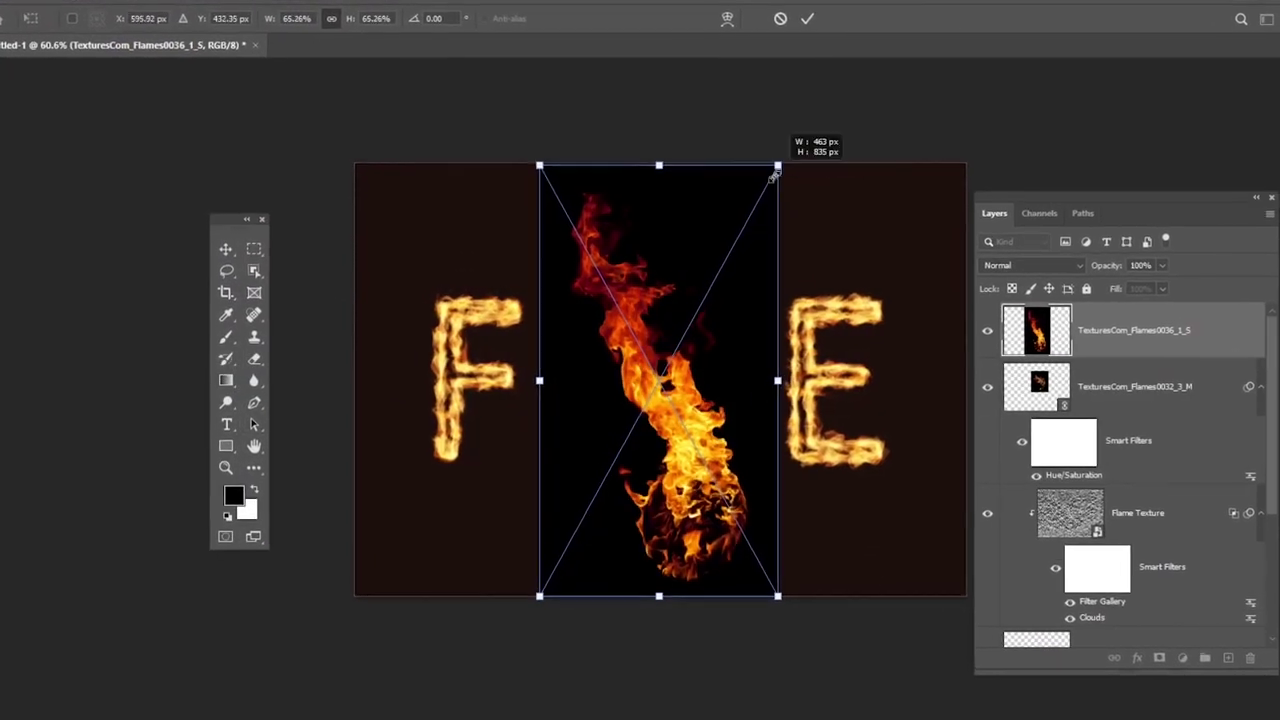
drag(776, 168, 686, 323)
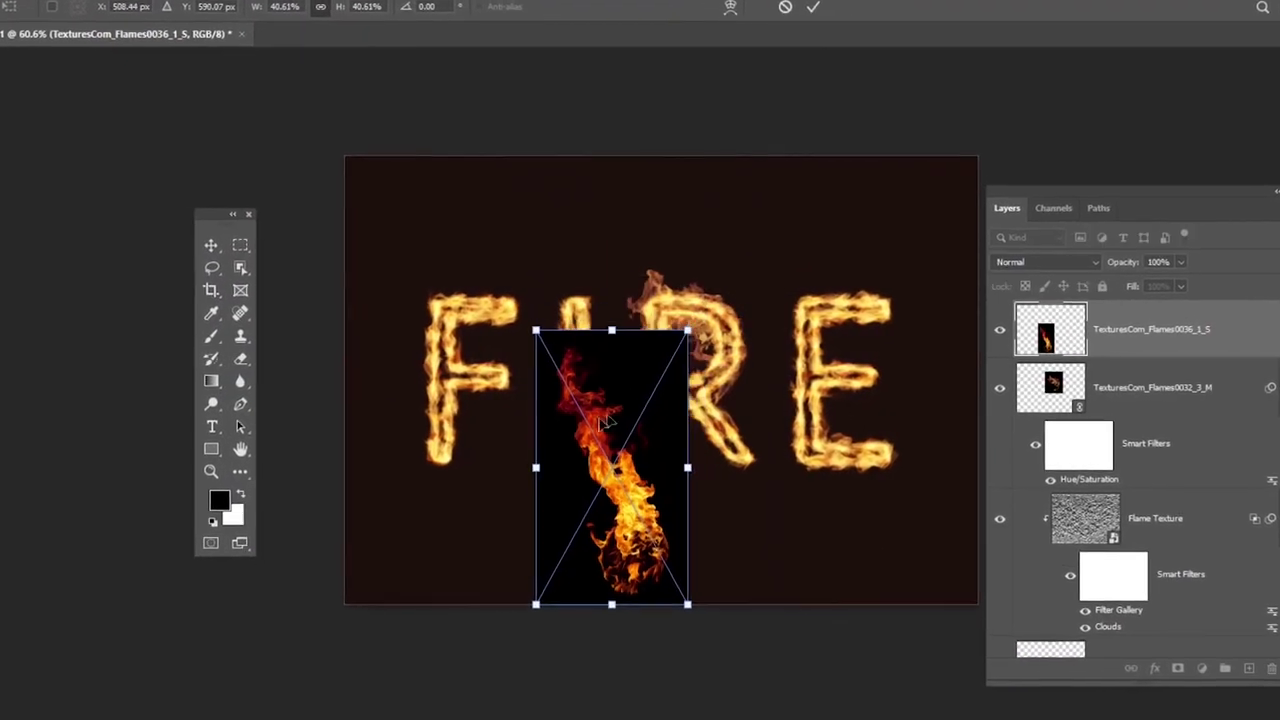
drag(611, 465, 460, 347)
key(Return)
click(1023, 262)
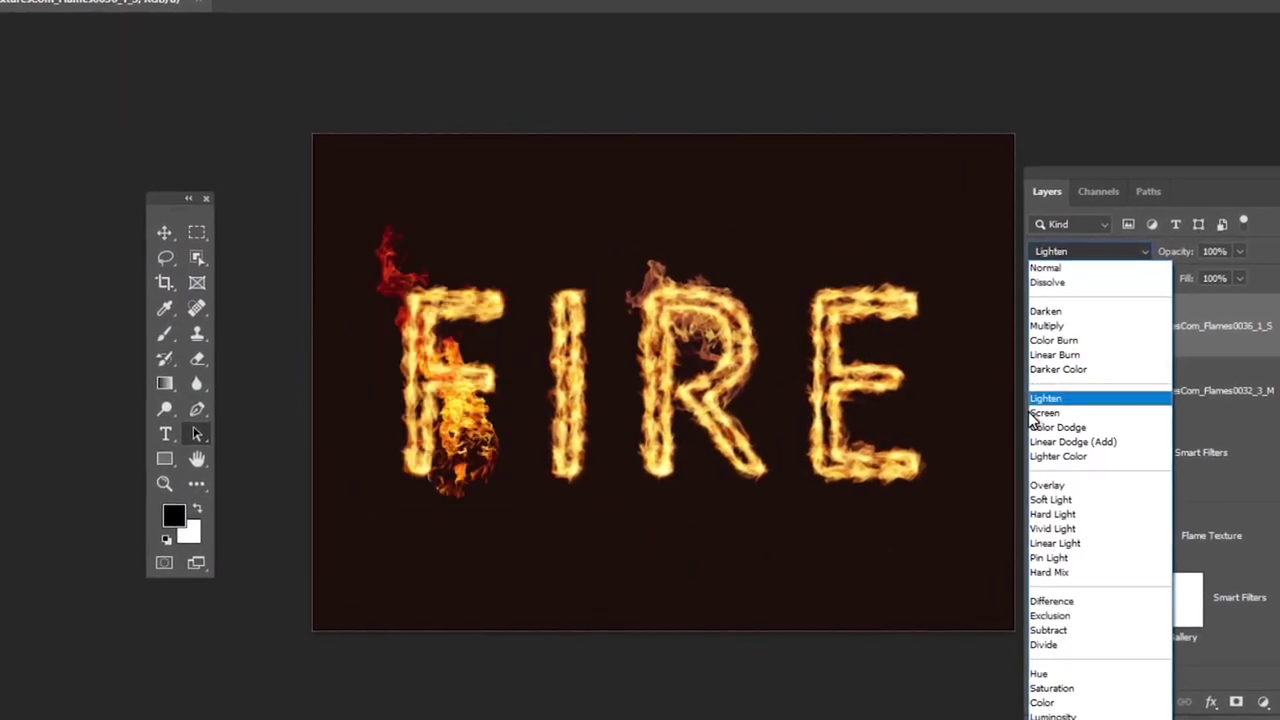
click(1040, 413)
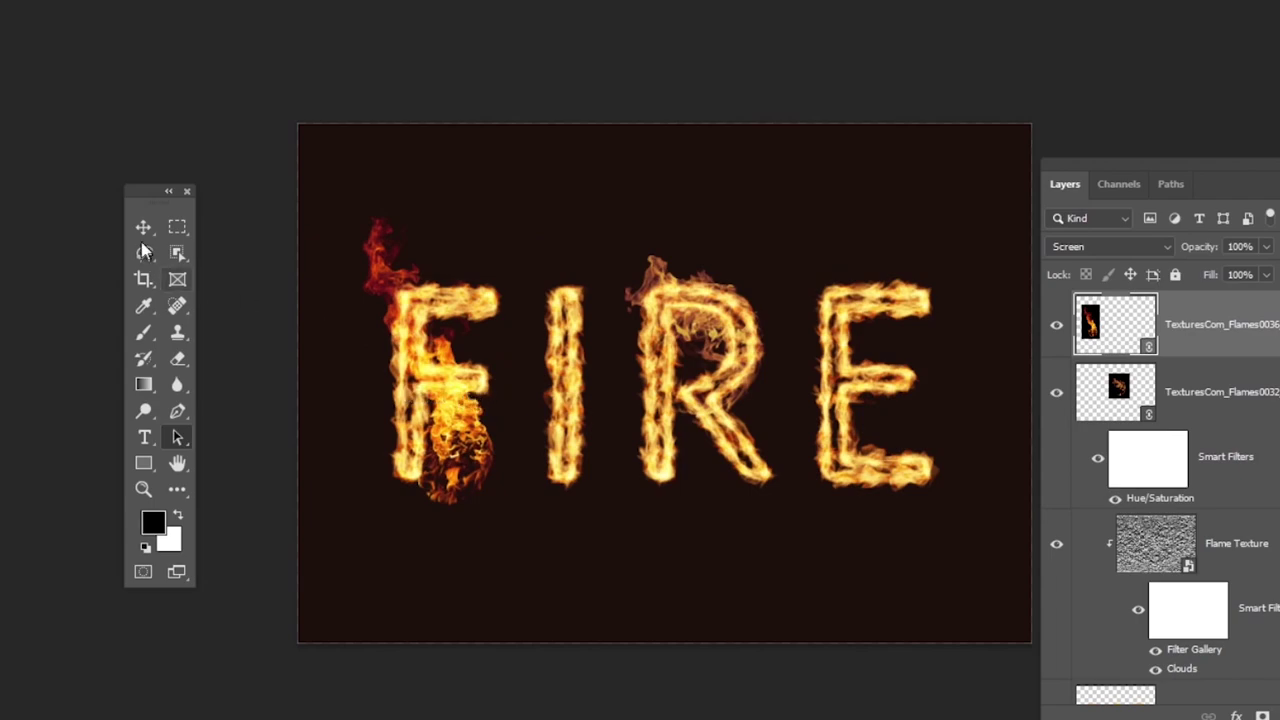
Shift the flame left, rotate it about 22 degrees, and copy the Hue/Saturation filter onto it.
drag(458, 343, 418, 345)
key(ctrl+t)
drag(537, 357, 588, 342)
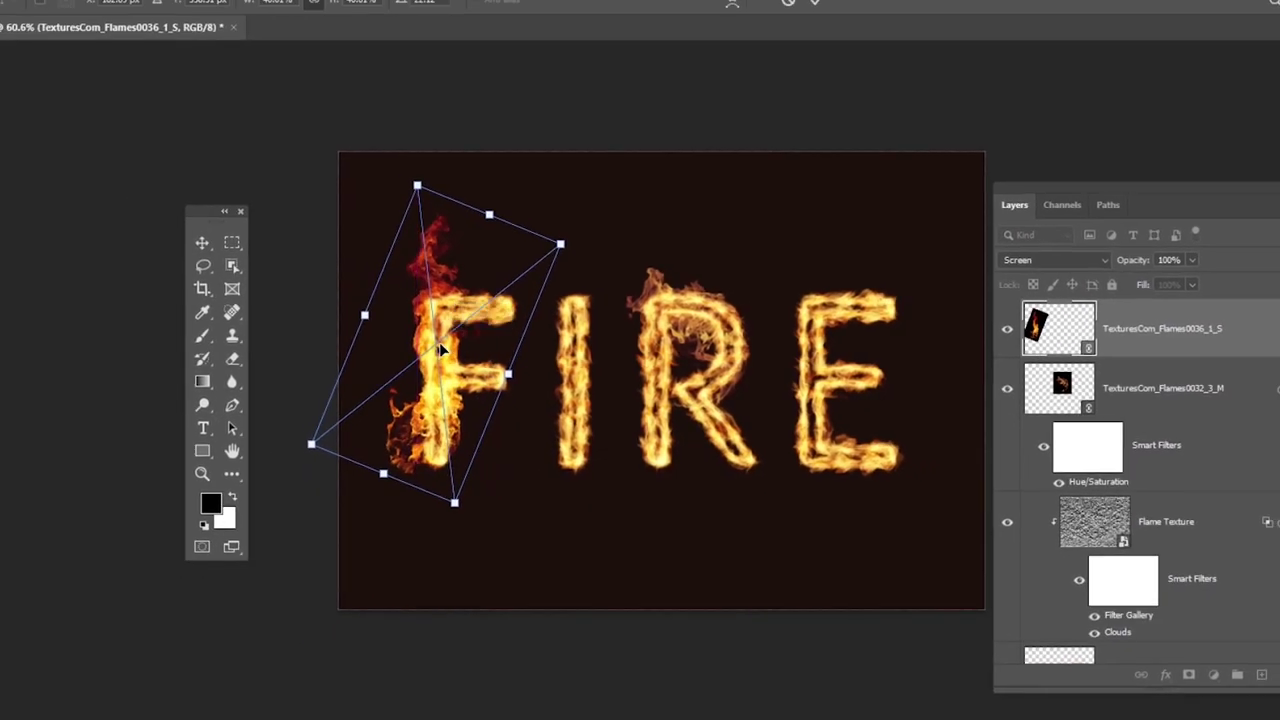
key(Return)
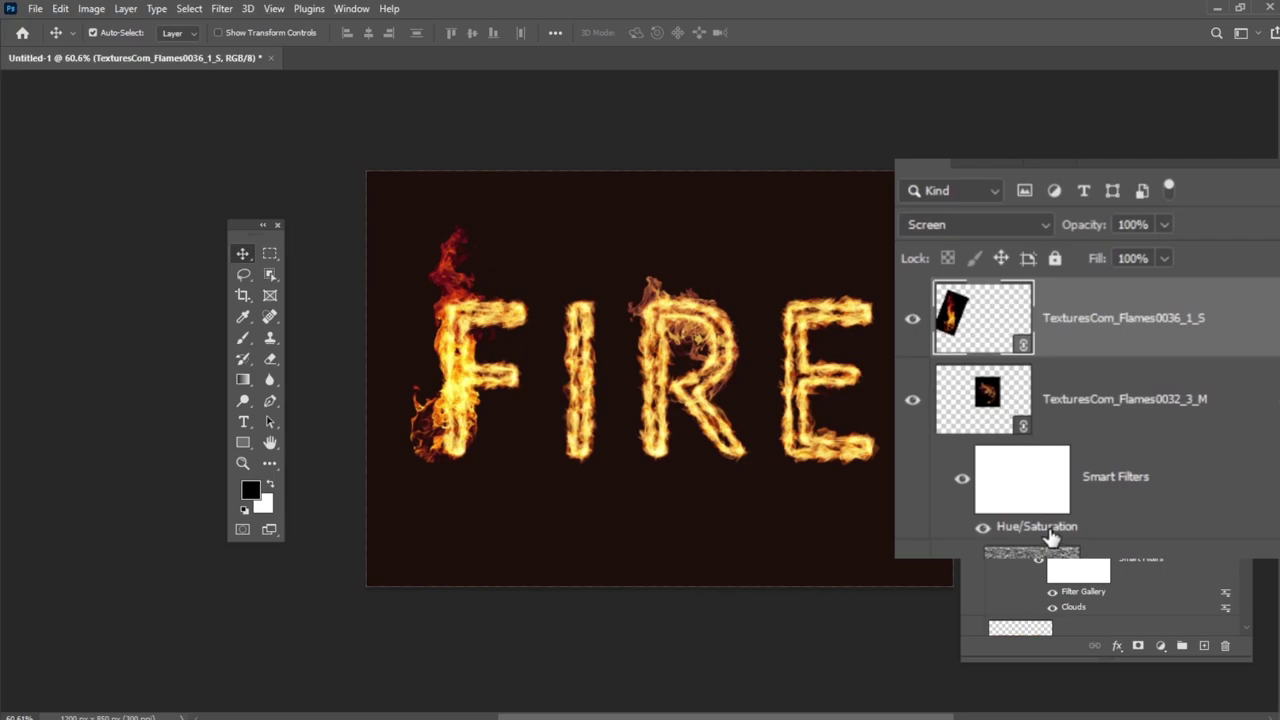
drag(1051, 538, 1082, 500)
drag(1090, 313, 1088, 317)
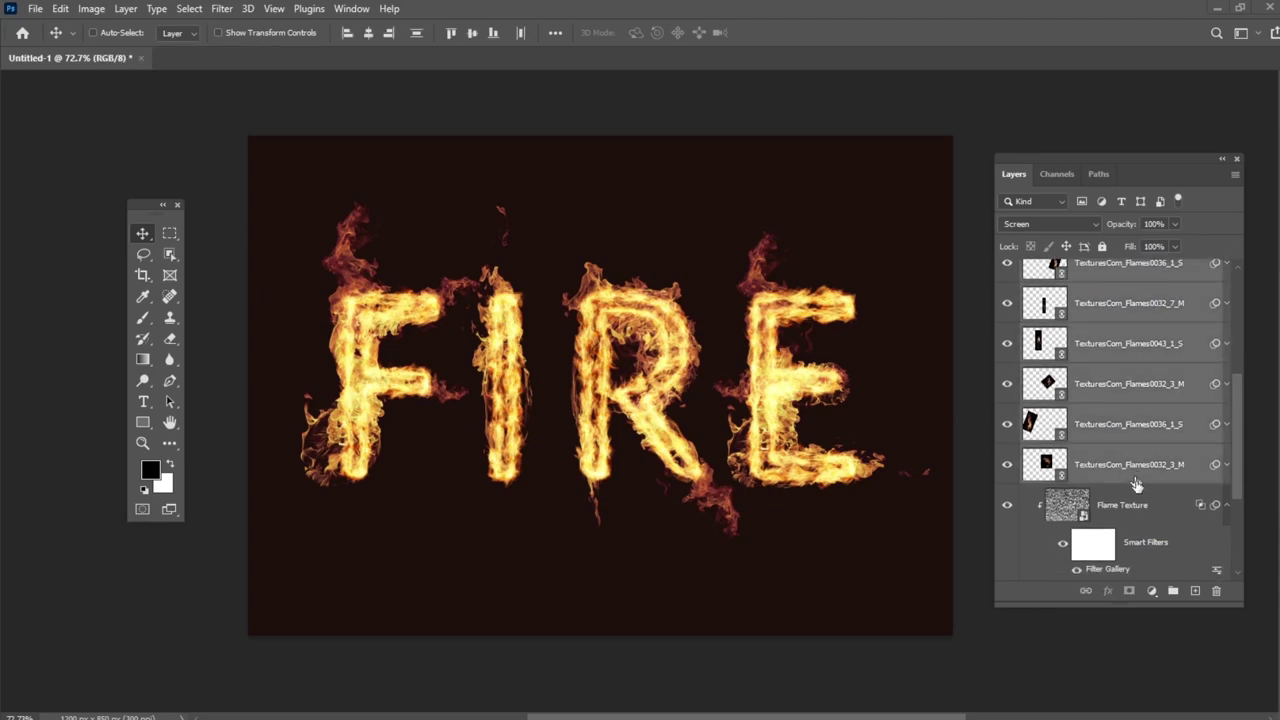
Group the selected flame layers and name the group Flames.
click(1173, 591)
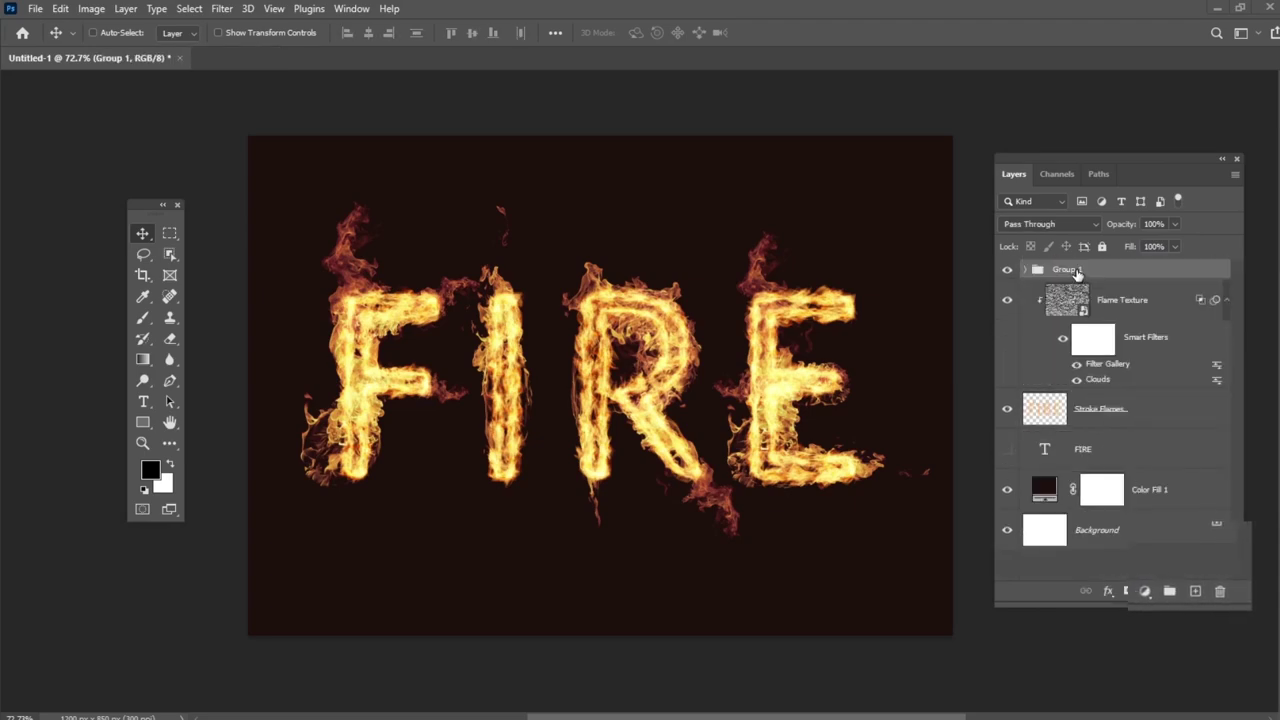
double_click(1068, 269)
text(Flames)
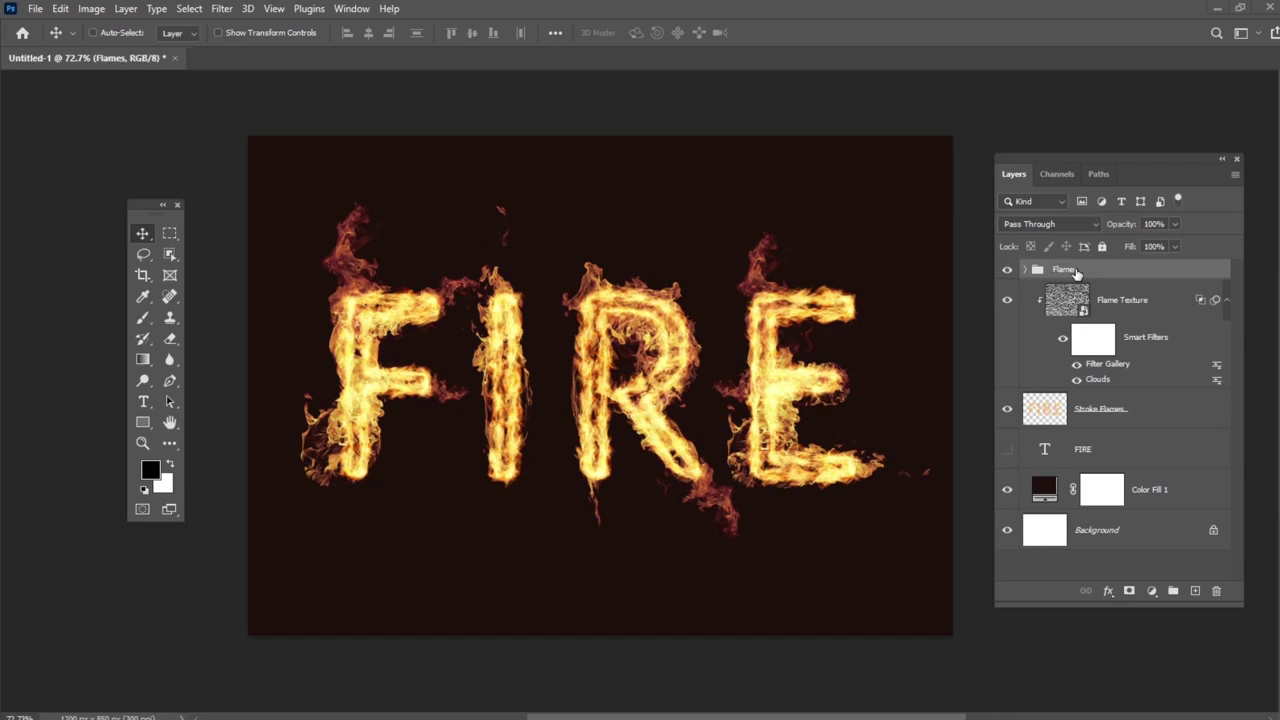
Place the TexturesCom_Smoke0343_M smoke image and blend it in Screen mode.
click(35, 8)
click(152, 362)
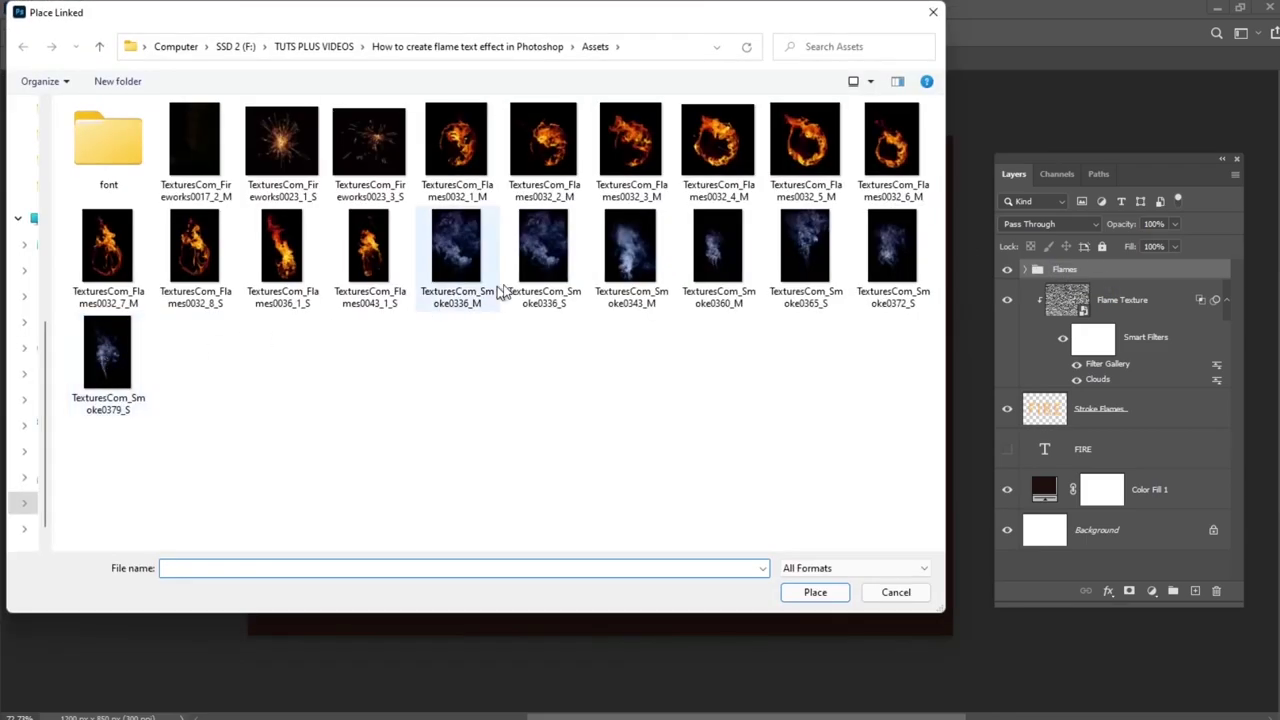
double_click(628, 272)
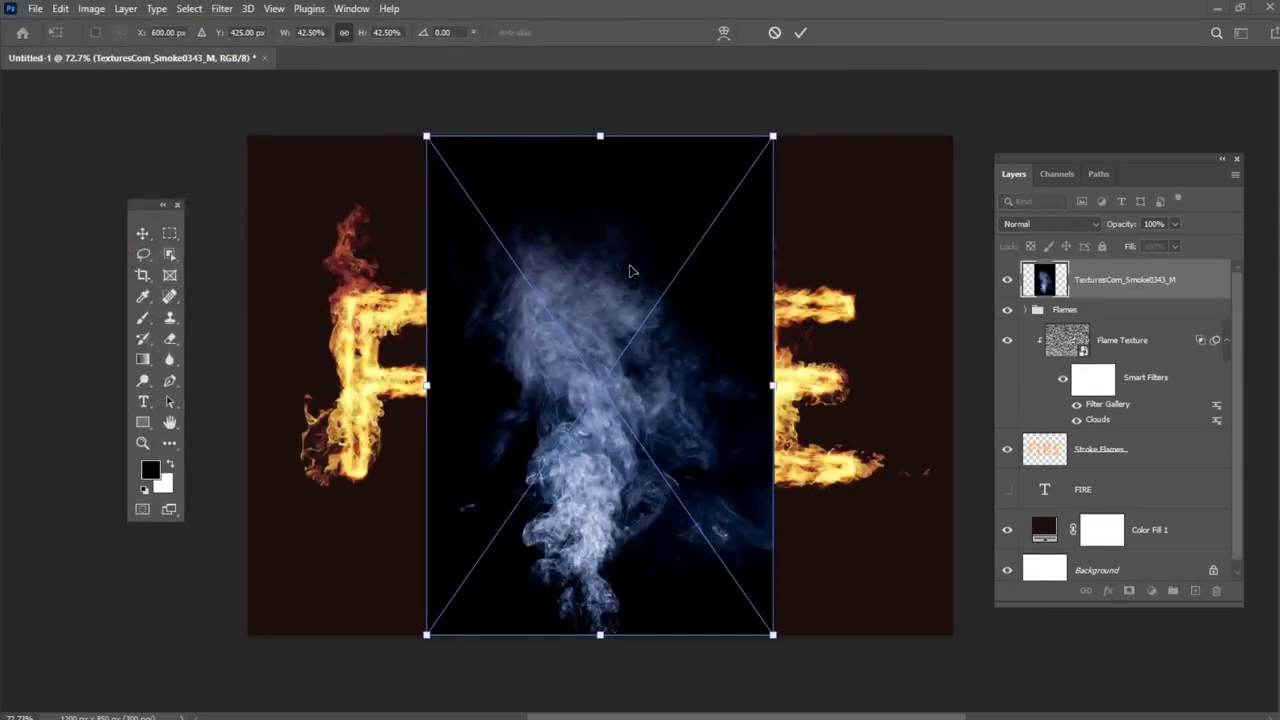
key(Return)
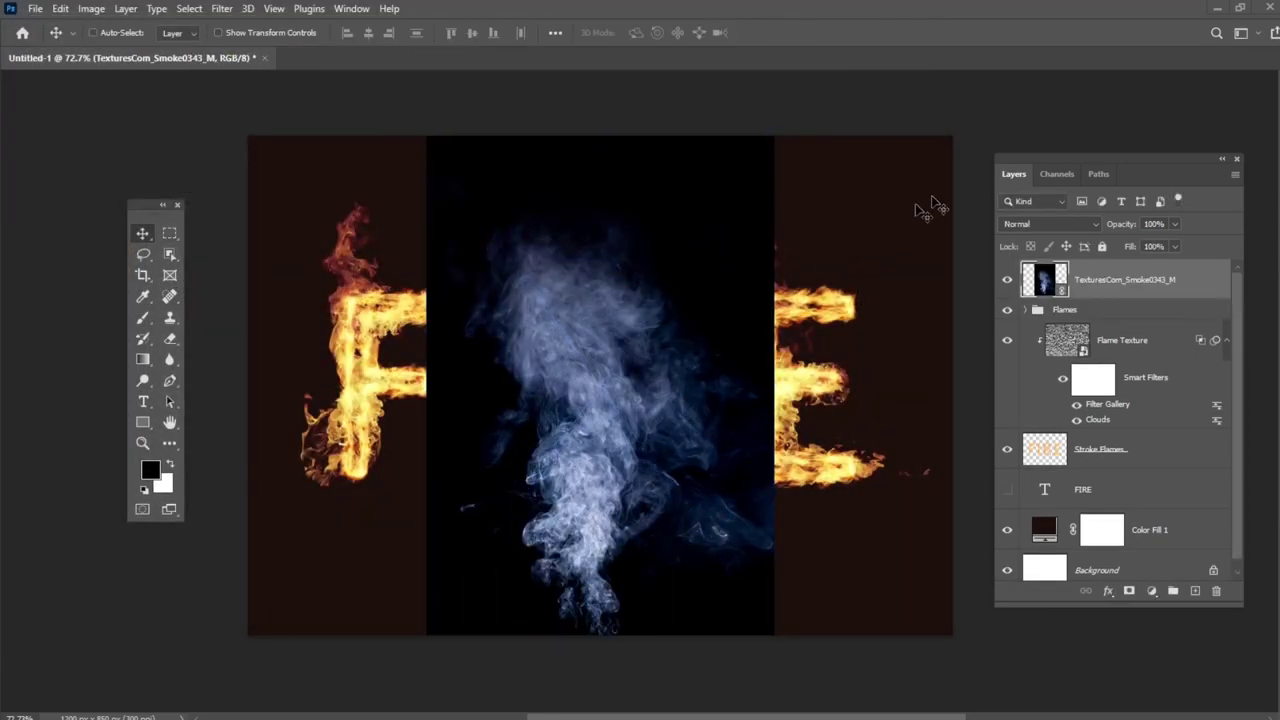
click(1047, 224)
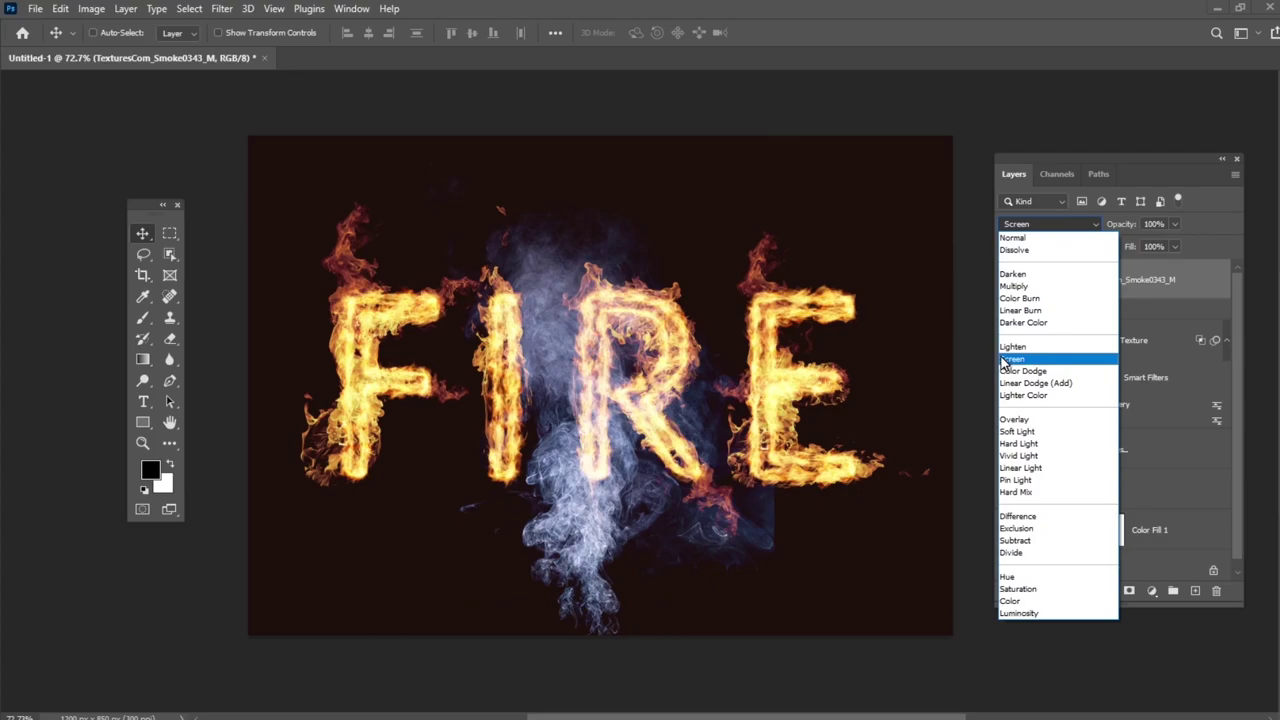
click(1008, 359)
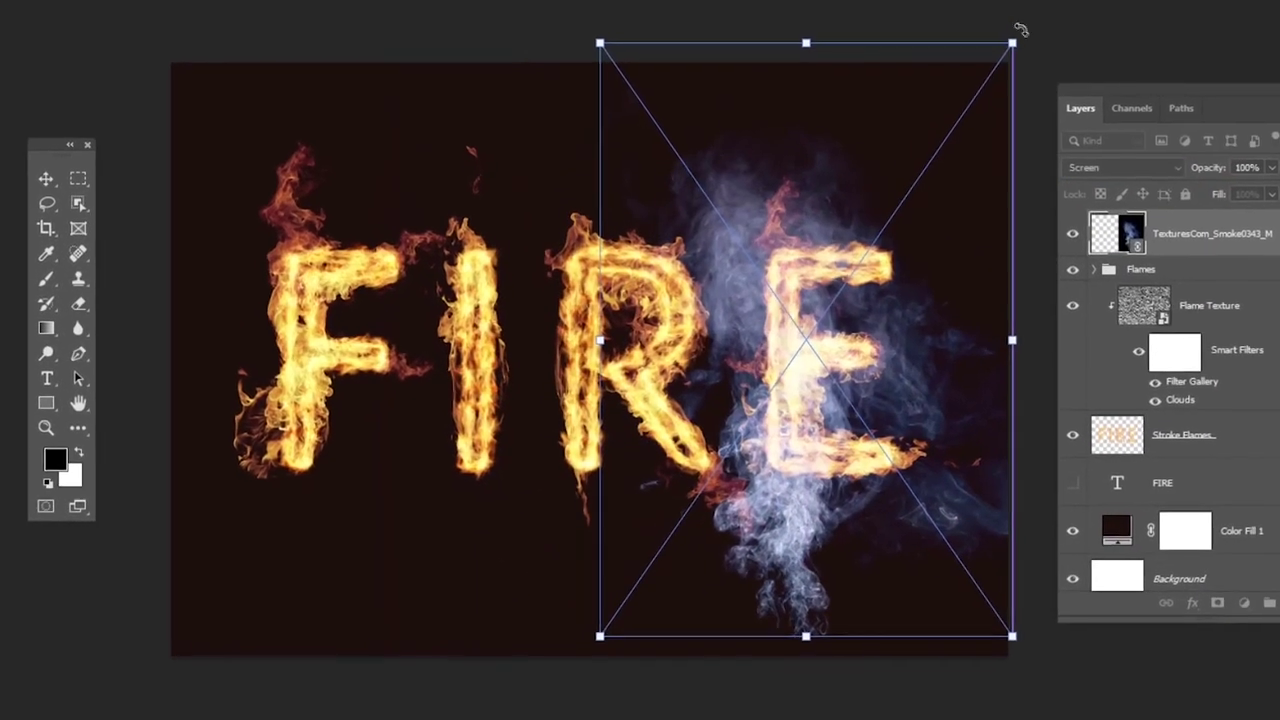
Scale the smoke down and position it over the letter E.
drag(1013, 43, 824, 222)
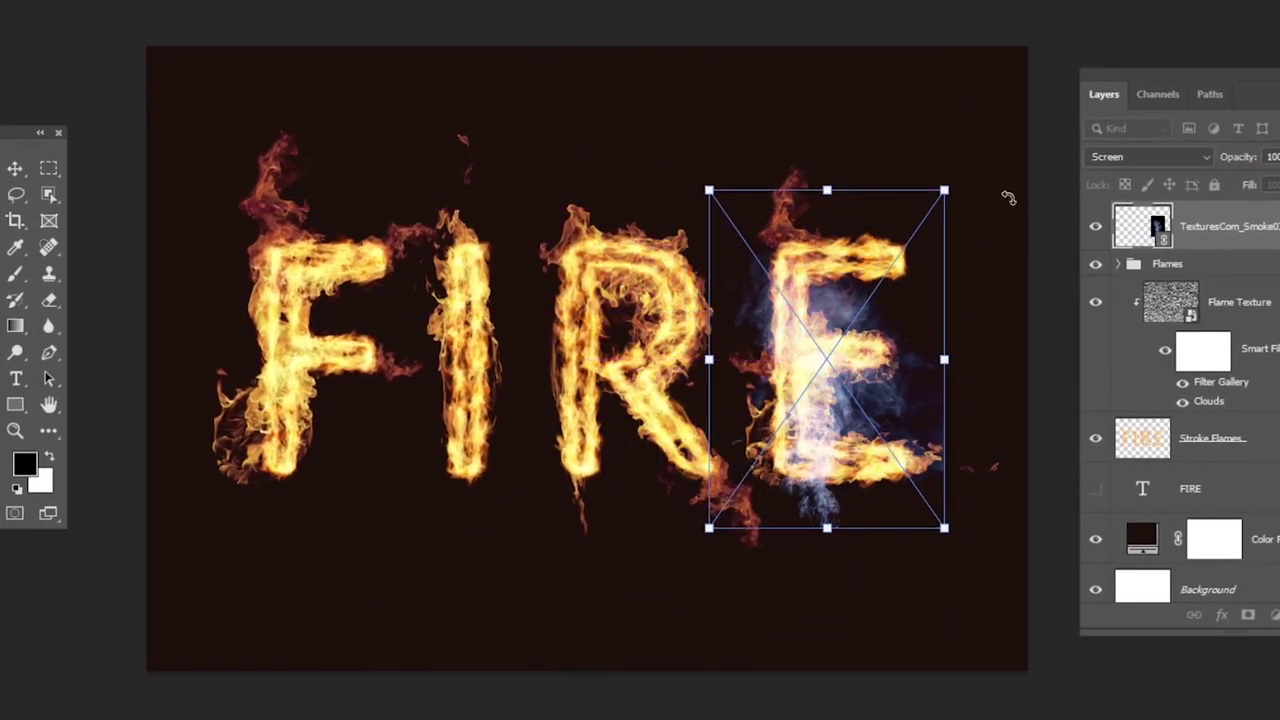
drag(987, 203, 855, 310)
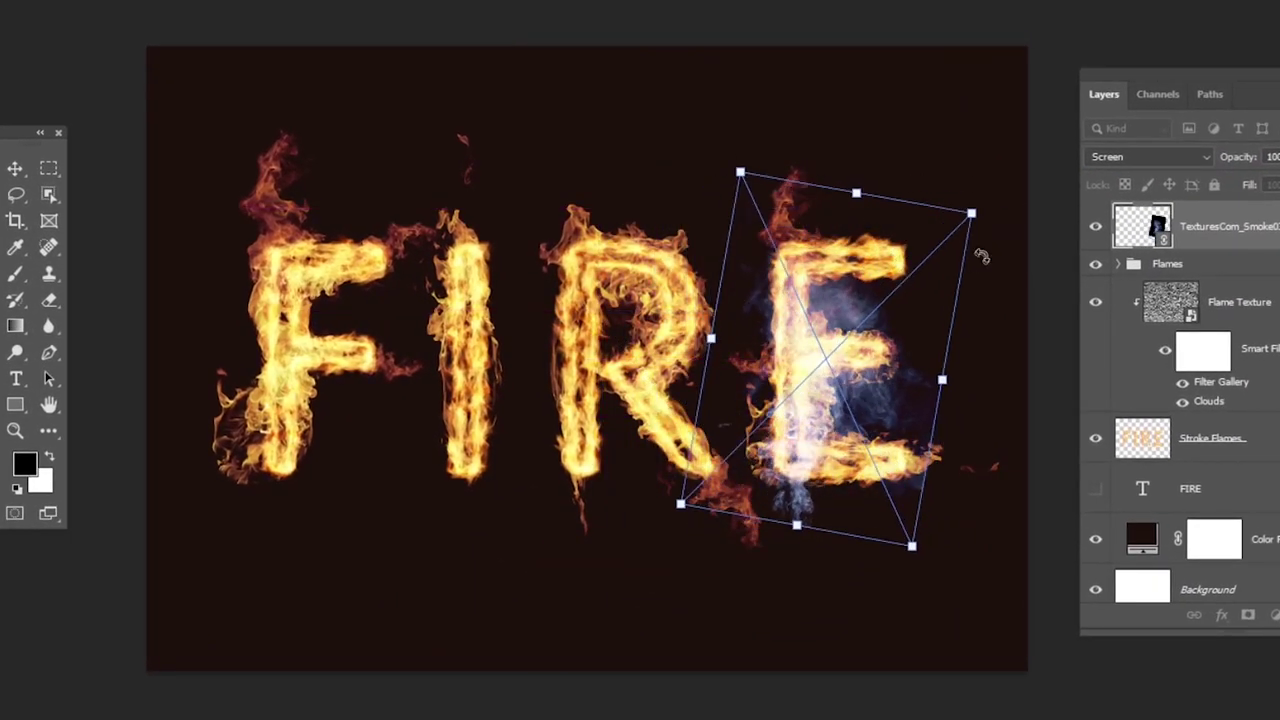
drag(790, 340, 806, 207)
key(Return)
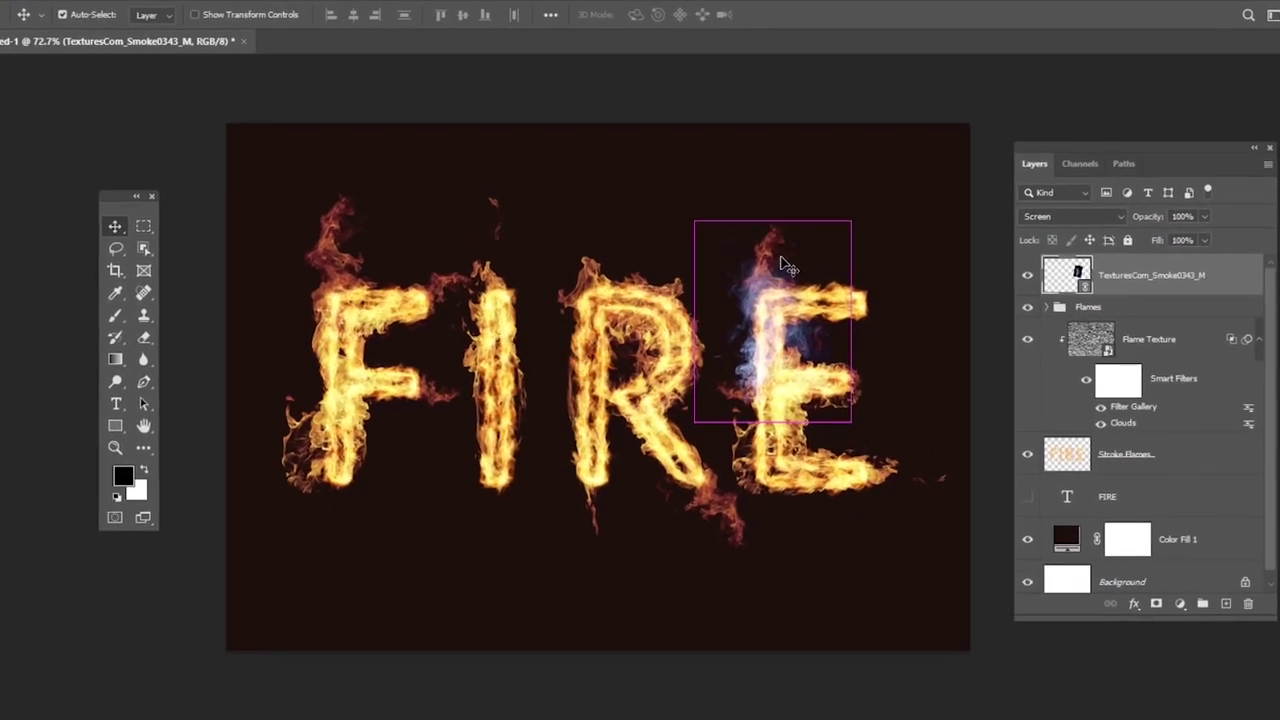
Colorize the smoke layer with Hue 215, Saturation 25 and Lightness -60.
key(ctrl+u)
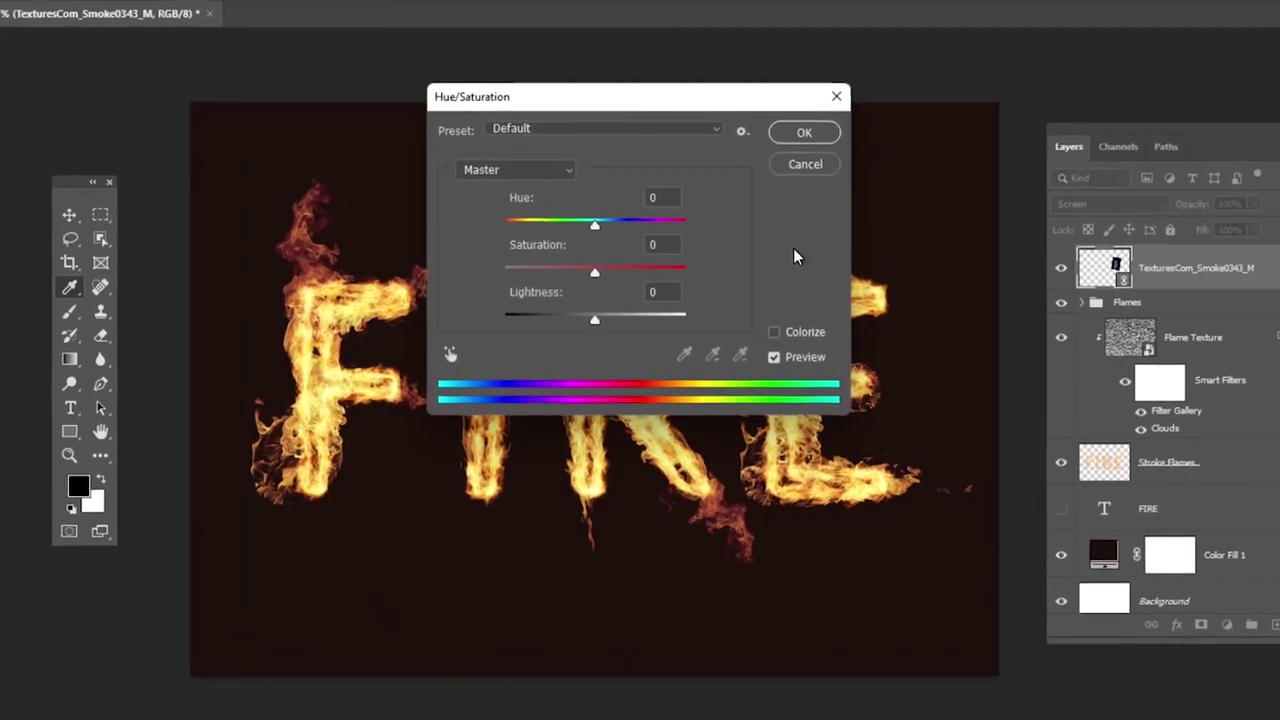
click(786, 330)
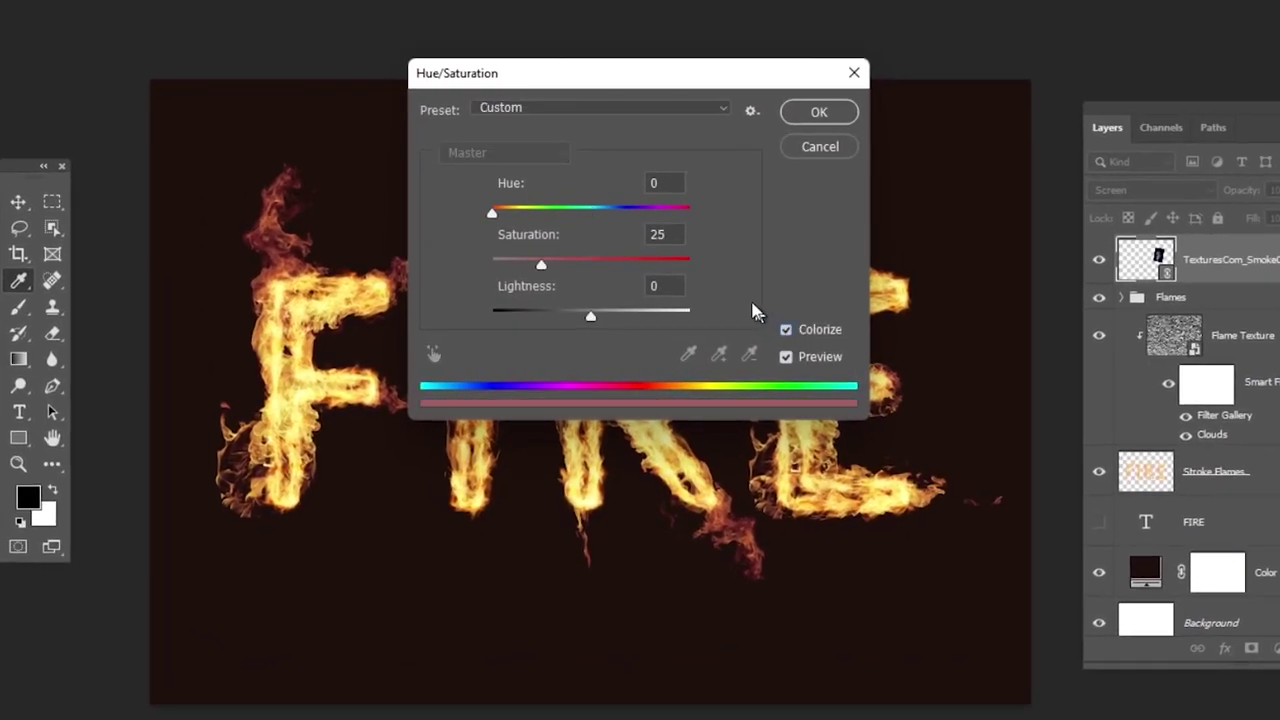
text(215)
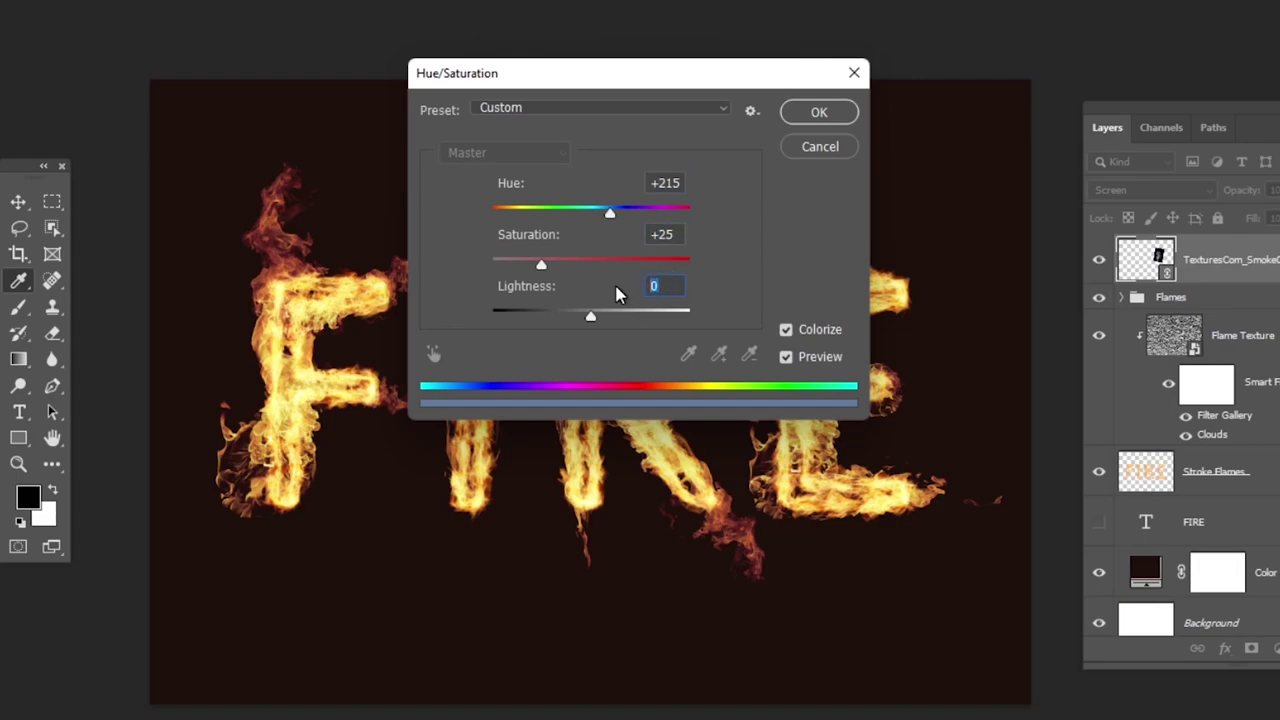
text(-60)
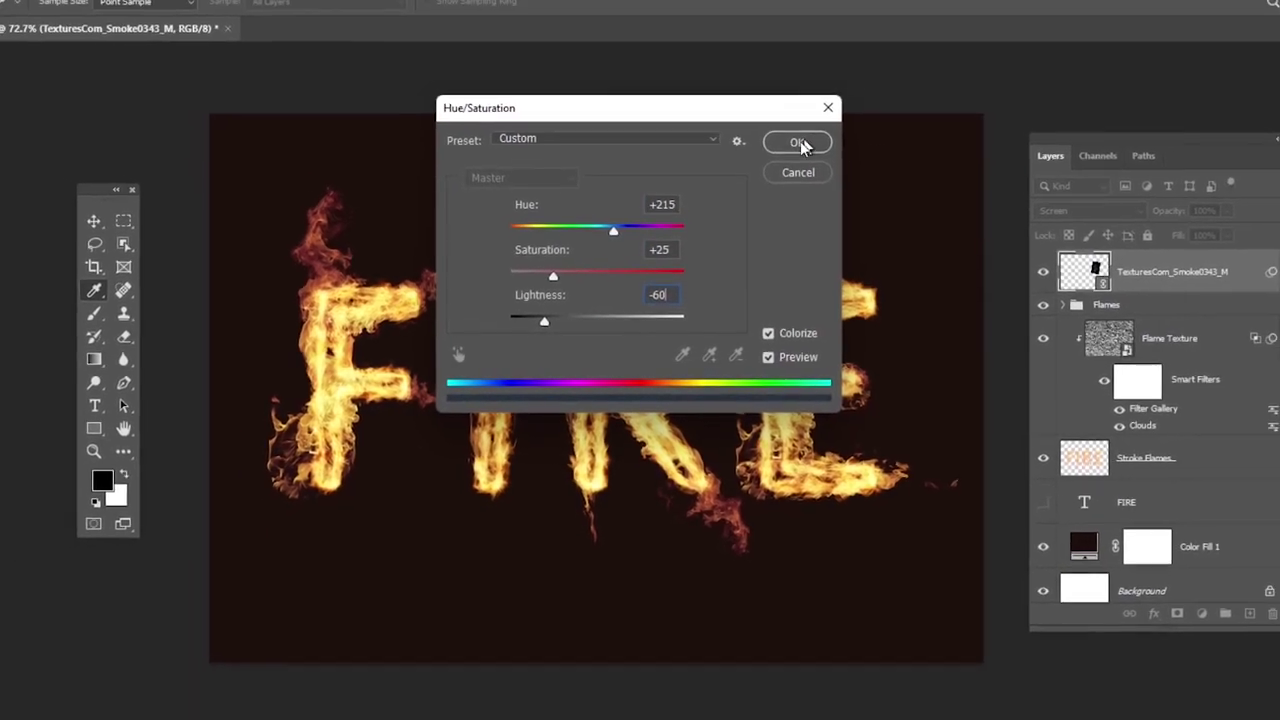
Apply the tint, give the smoke a Blend If underlying-layer split of 150/190, and copy its layer style.
click(798, 143)
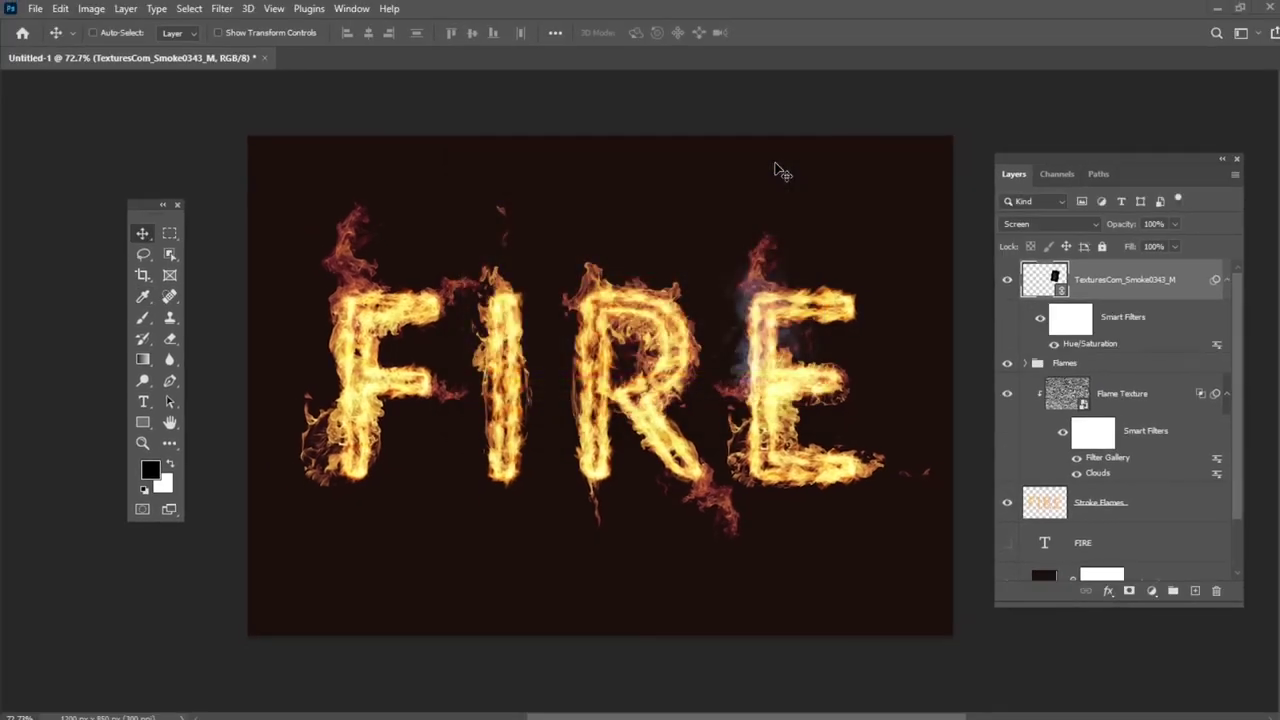
double_click(1195, 275)
drag(490, 96, 575, 116)
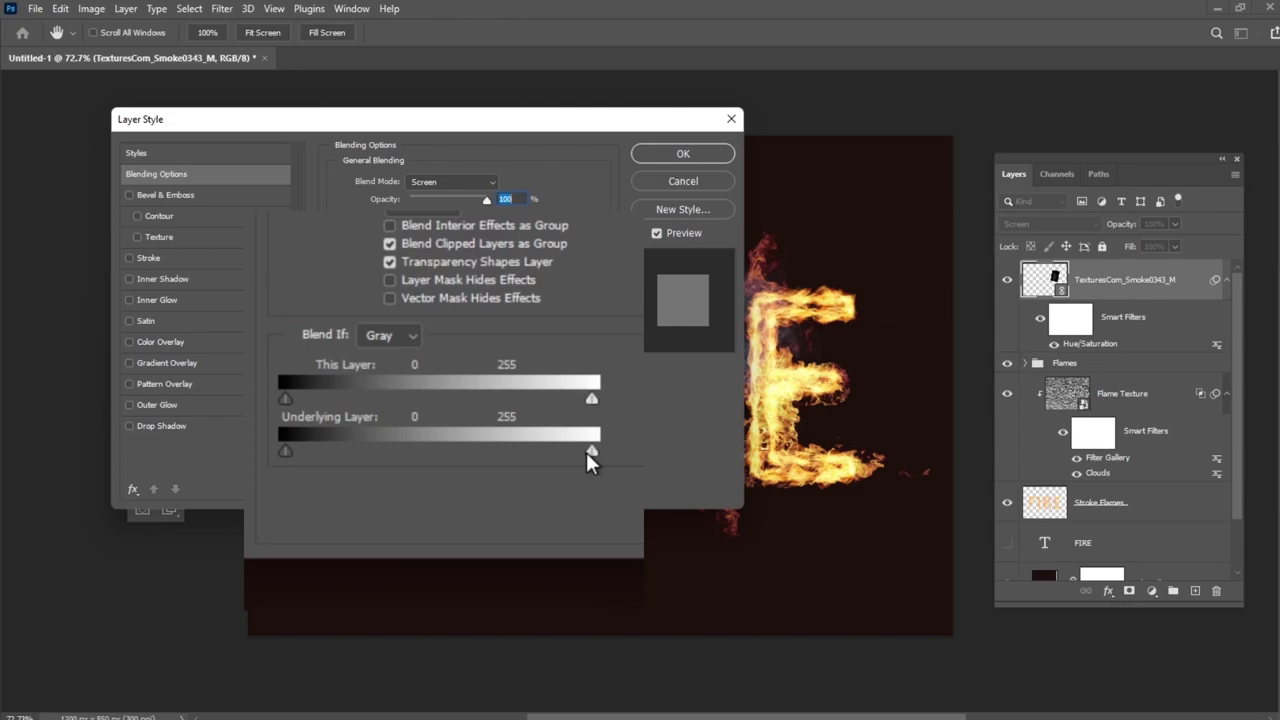
drag(588, 452, 567, 450)
drag(472, 446, 465, 442)
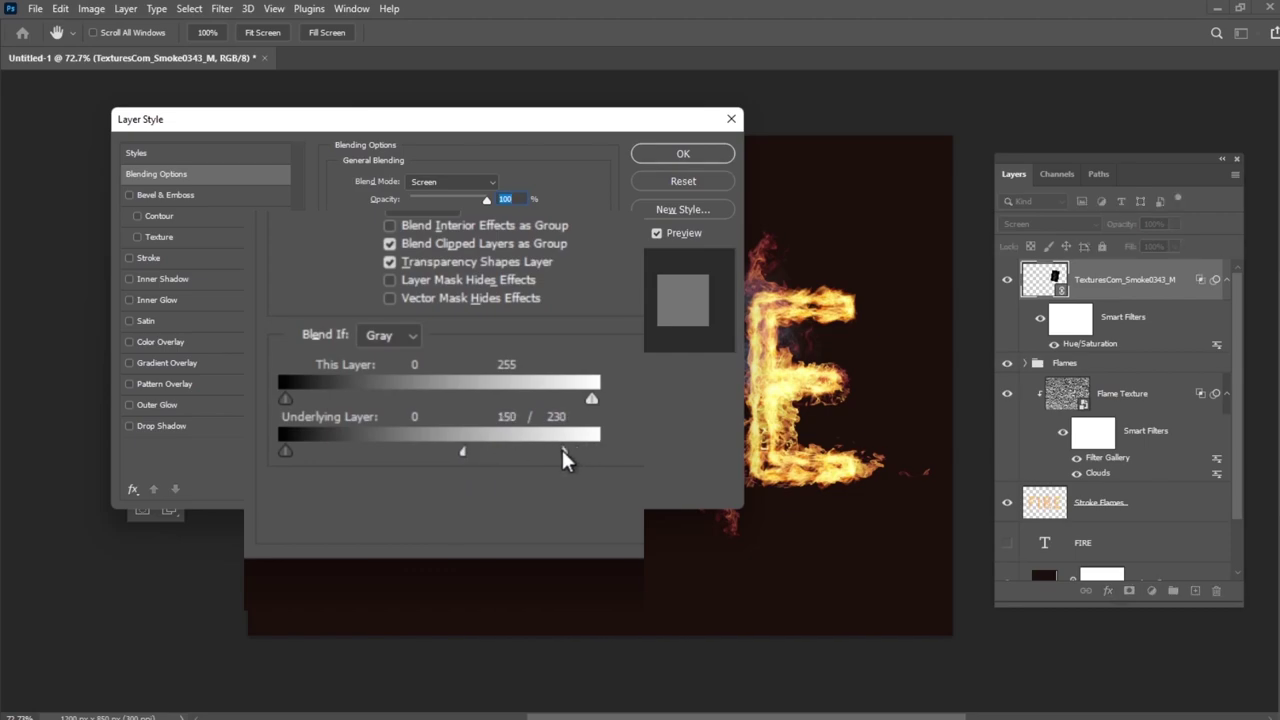
drag(520, 446, 514, 442)
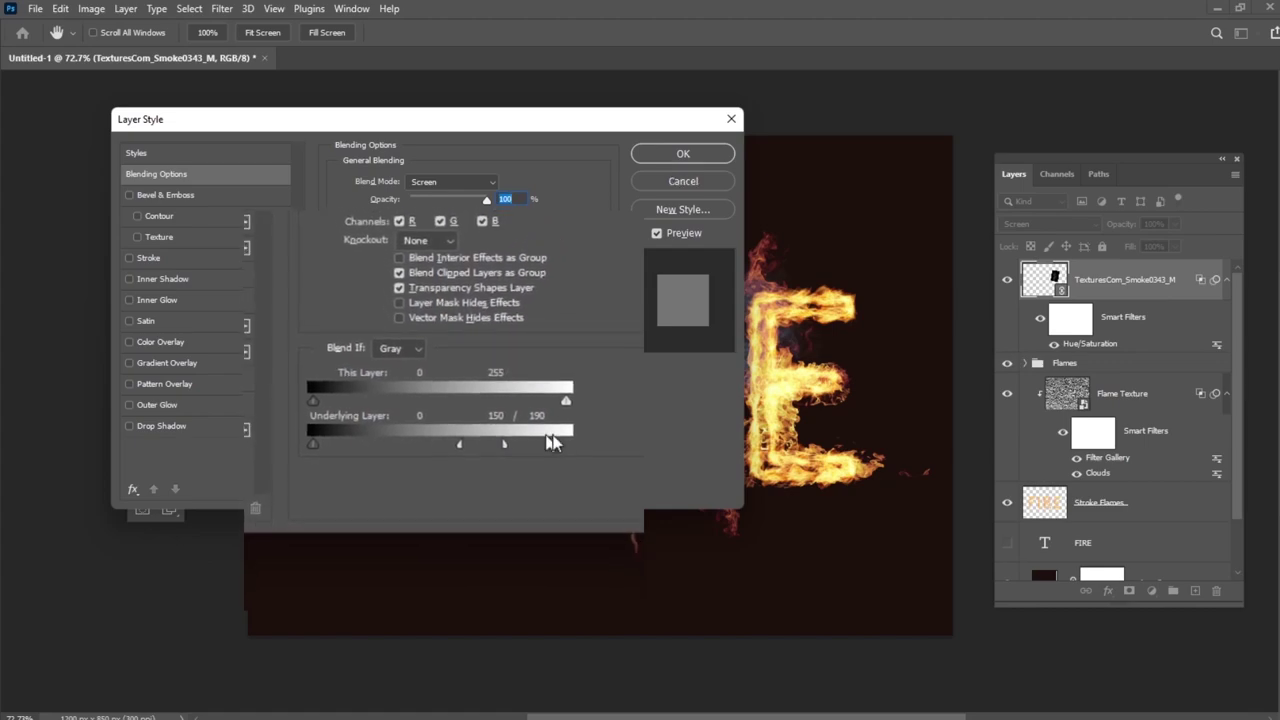
click(683, 155)
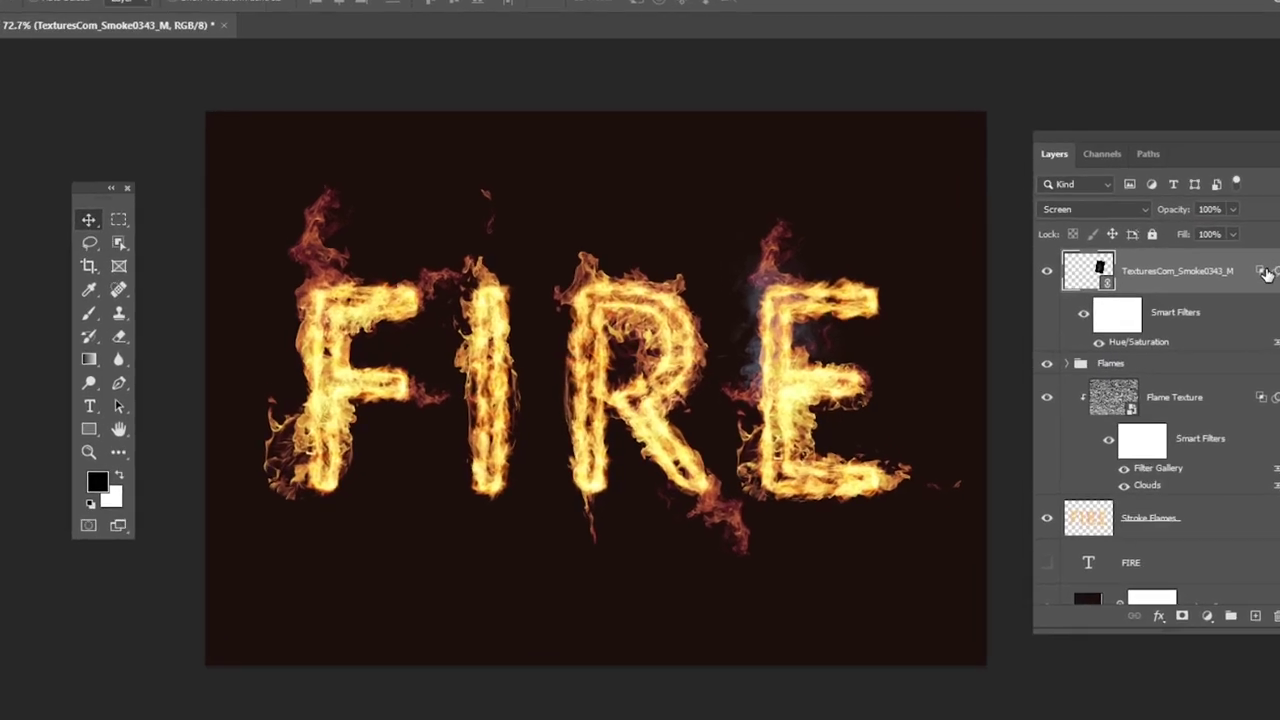
right_click(1266, 275)
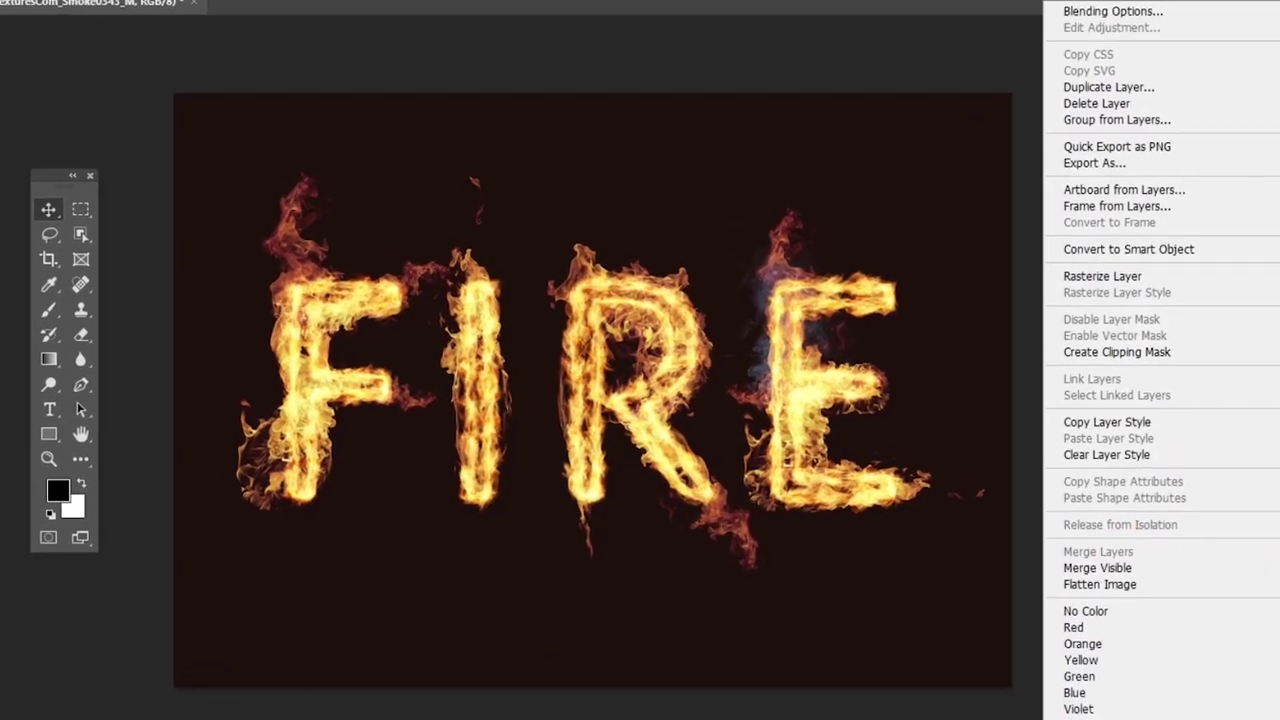
click(1093, 430)
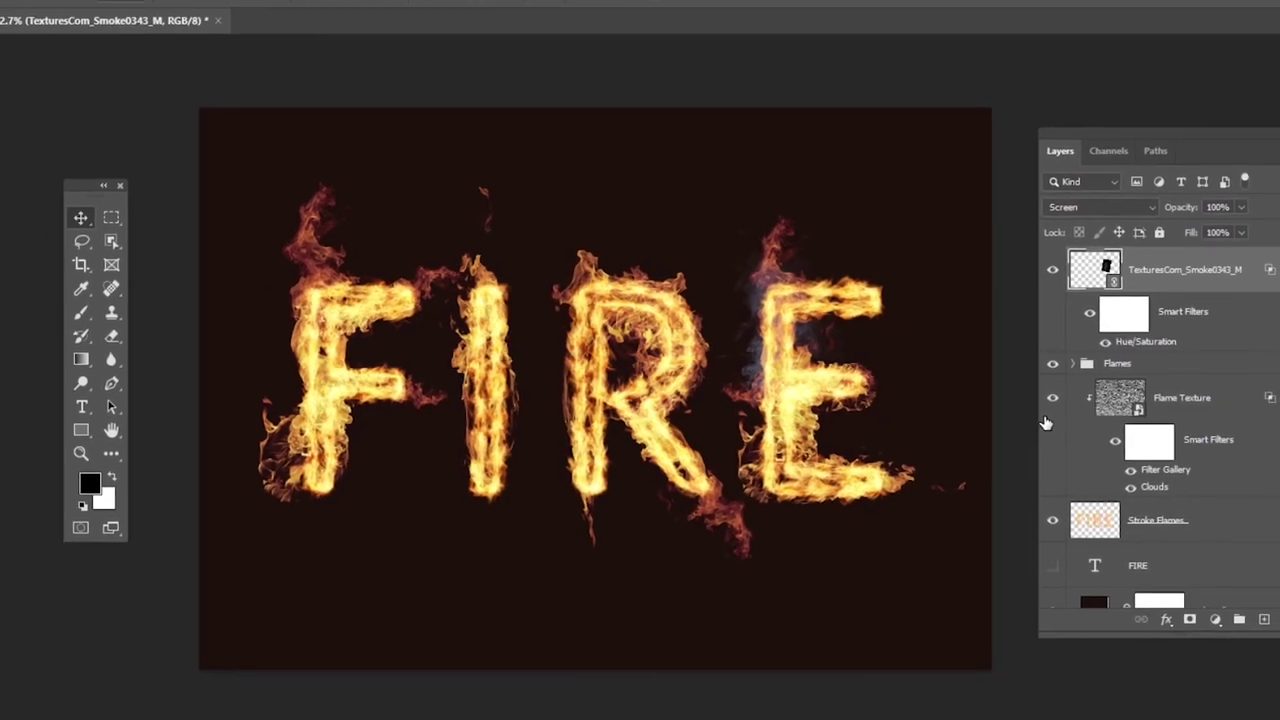
Place TexturesCom_Smoke0360_M in Screen mode, shrunk to about 23% and rotated over the R.
click(35, 8)
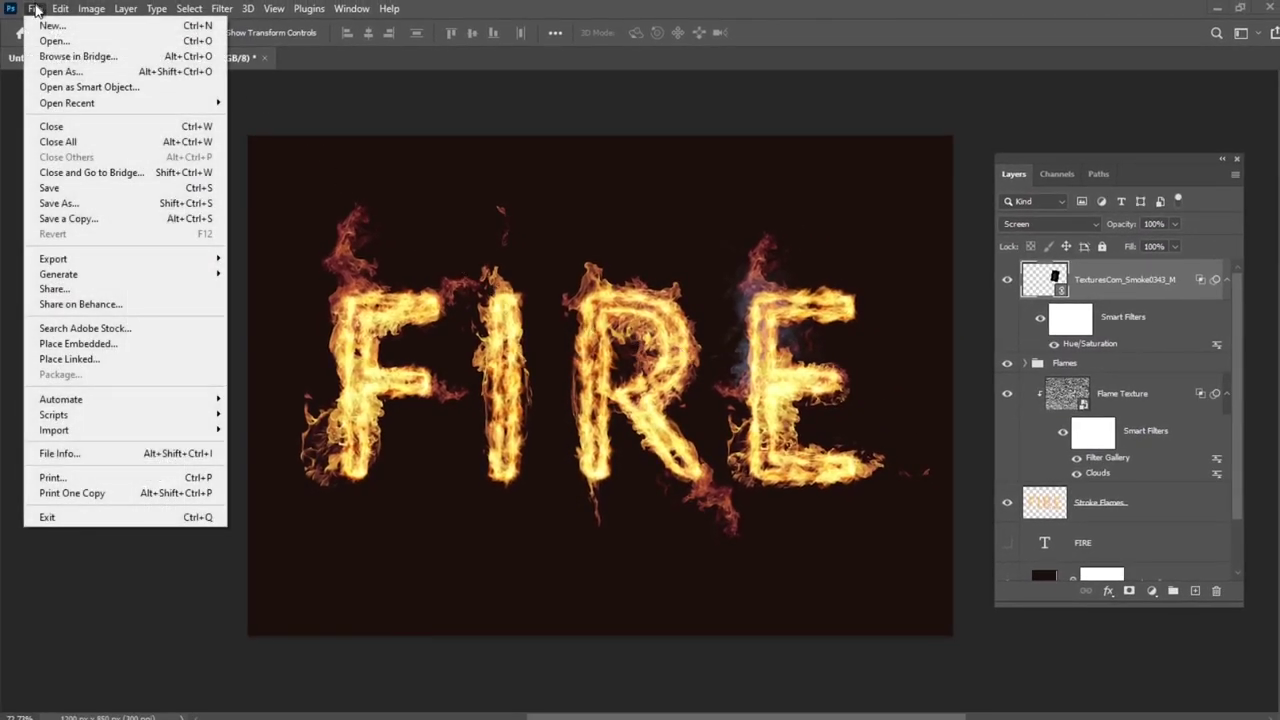
click(69, 358)
double_click(735, 268)
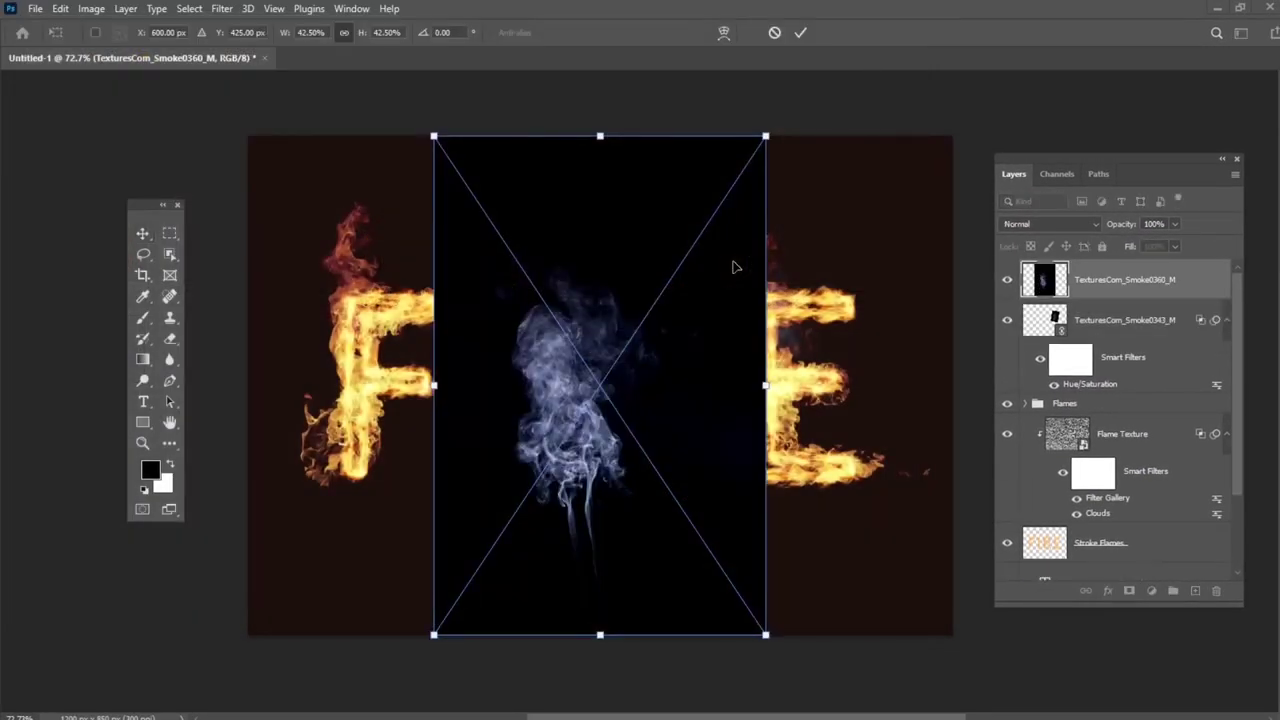
click(1050, 224)
click(1020, 368)
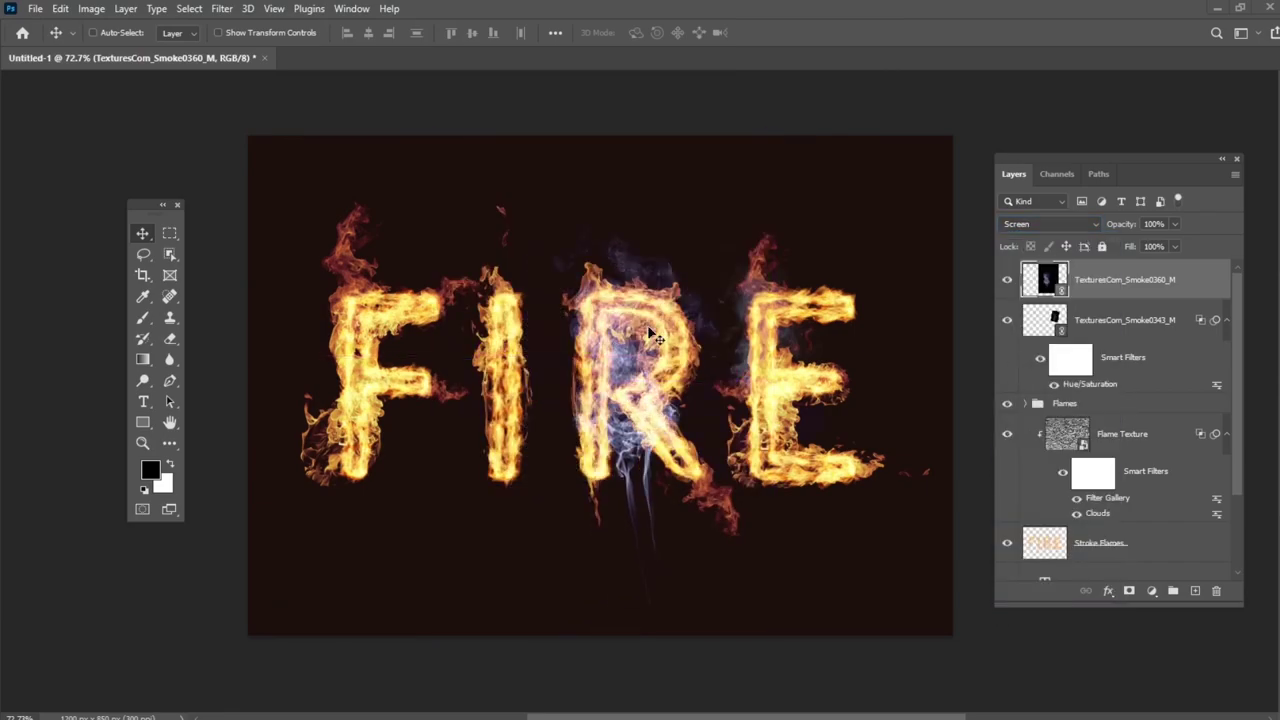
drag(826, 112, 723, 263)
drag(607, 400, 607, 296)
drag(697, 332, 553, 306)
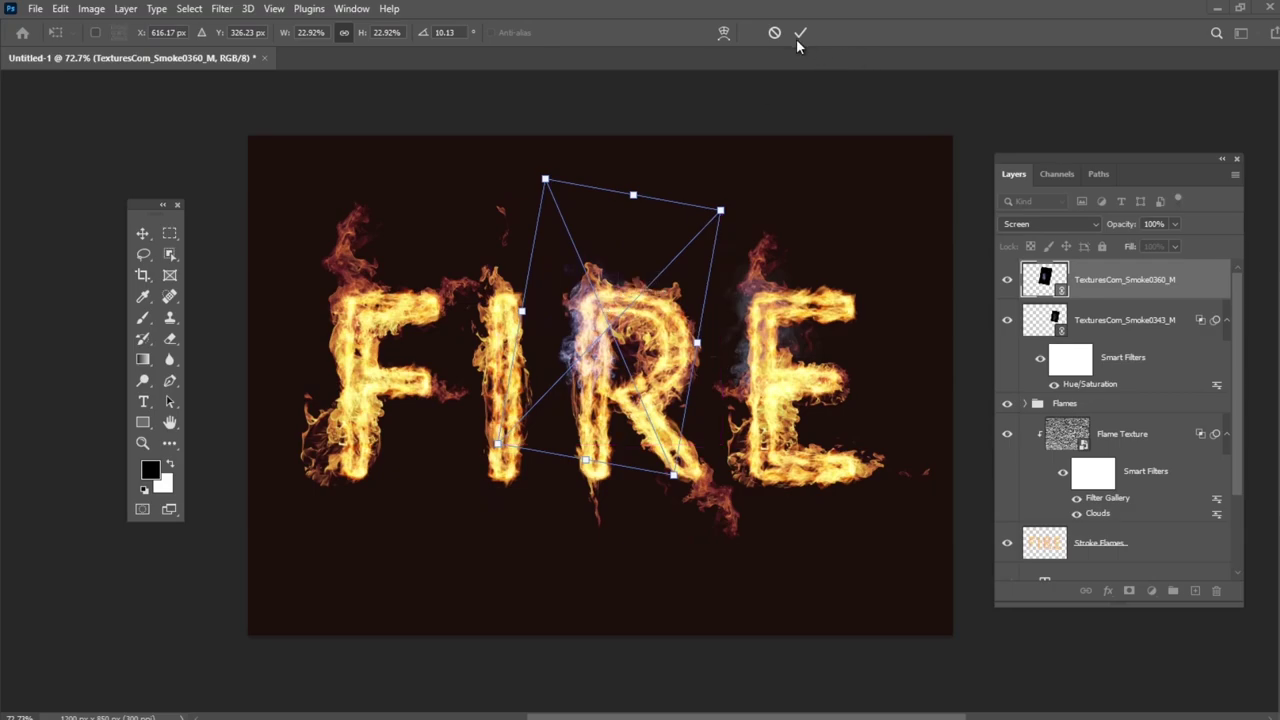
click(800, 32)
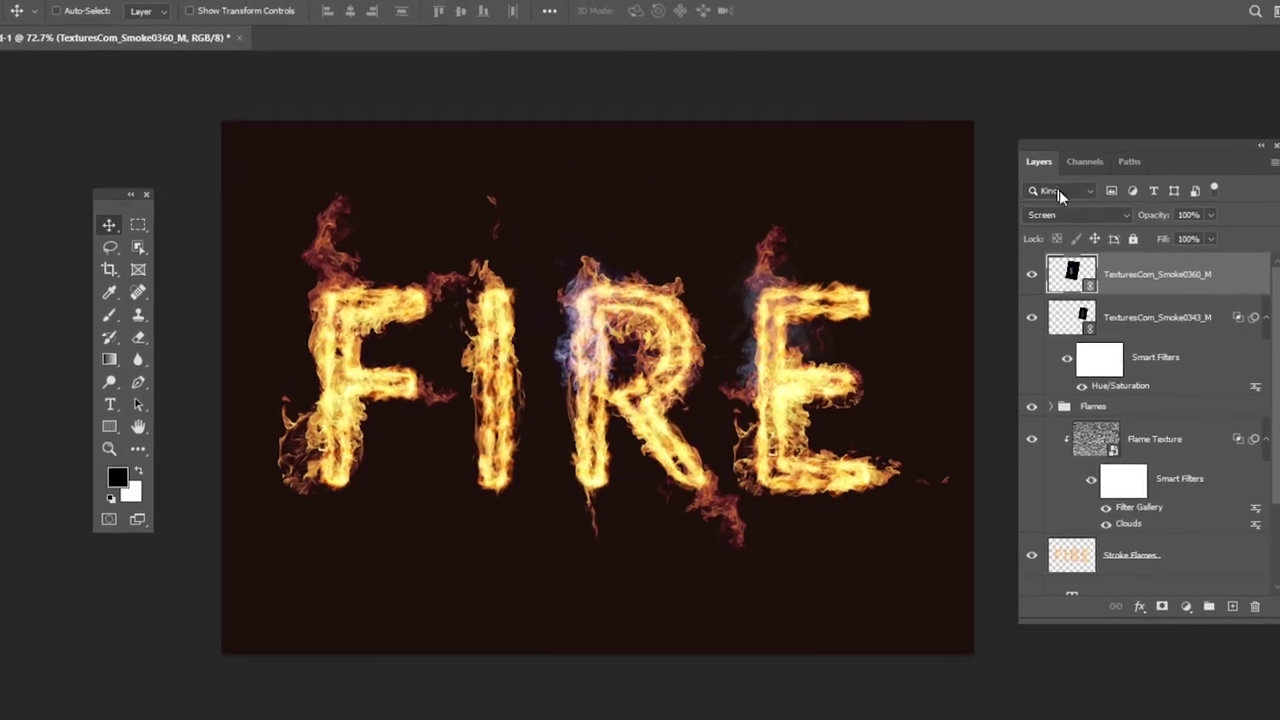
Paste the copied style onto it, group the smoke layers as Smoke, and set 85% opacity.
right_click(1150, 274)
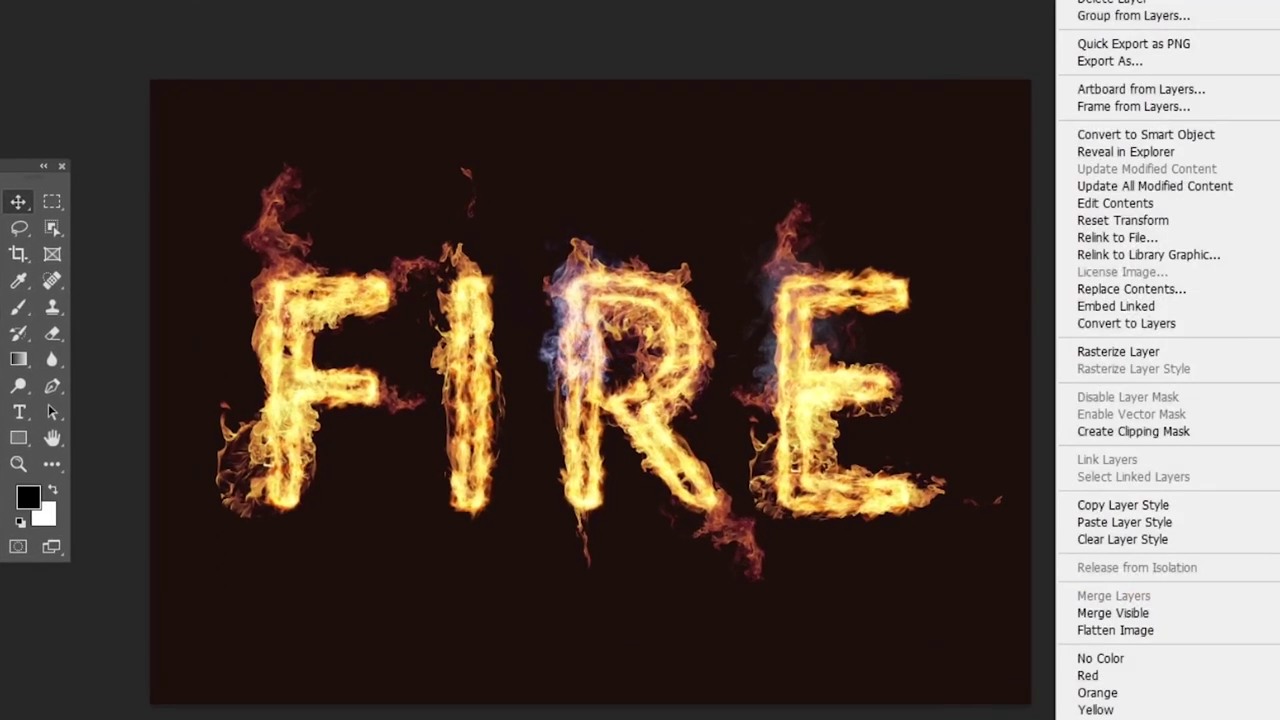
click(1088, 525)
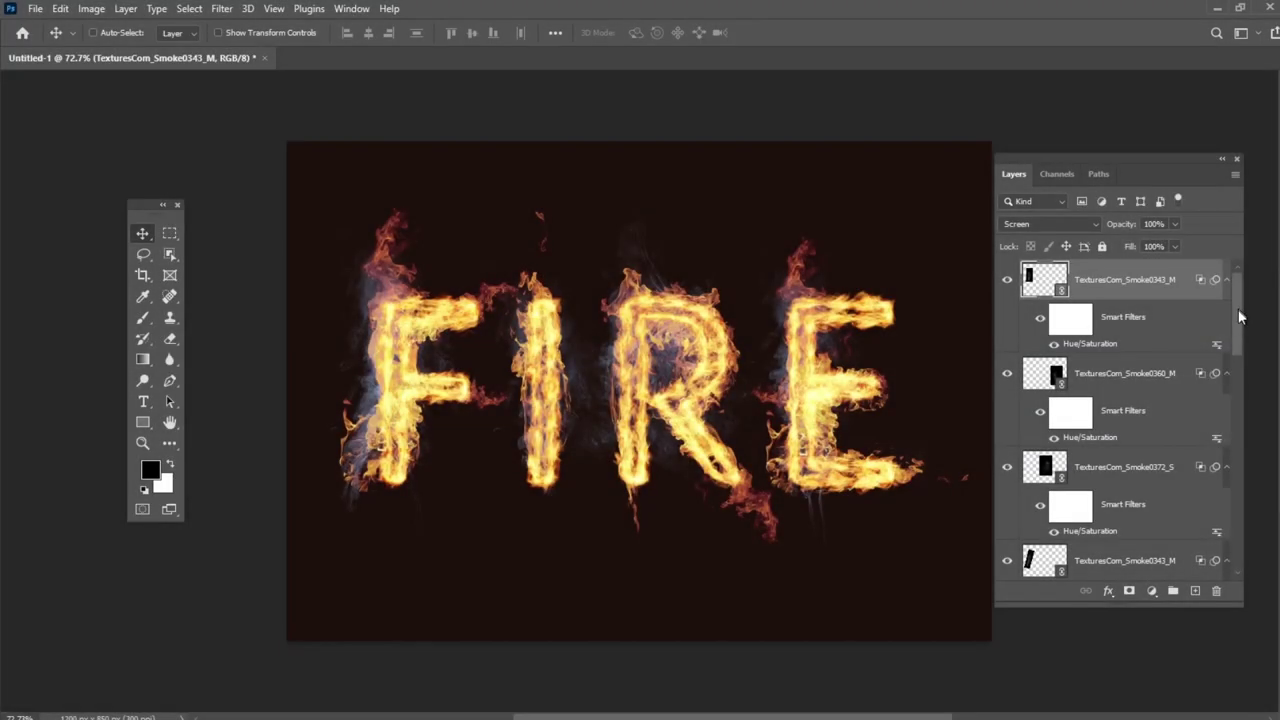
scroll(1240, 318, down, 5)
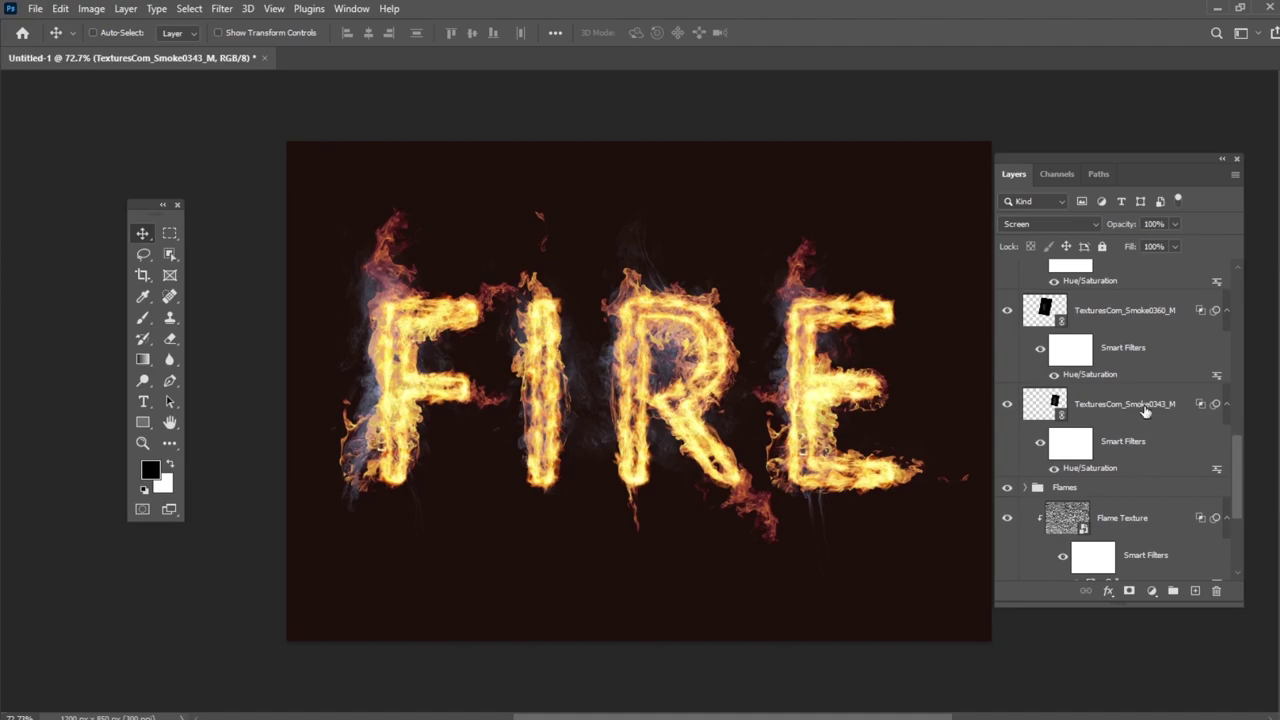
shift+click(1145, 410)
click(1173, 590)
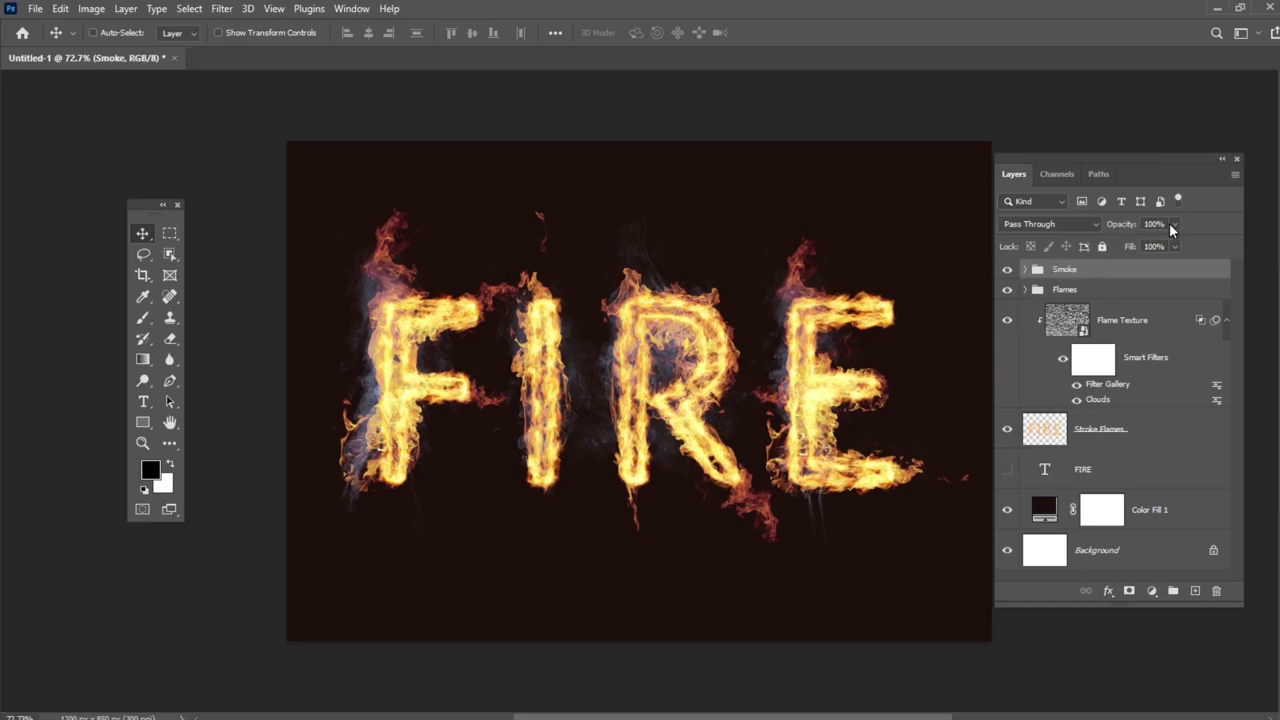
drag(1176, 243, 1165, 245)
Place TexturesCom_Smoke0365_S, shrunk to about 43%, between the letters.
click(35, 8)
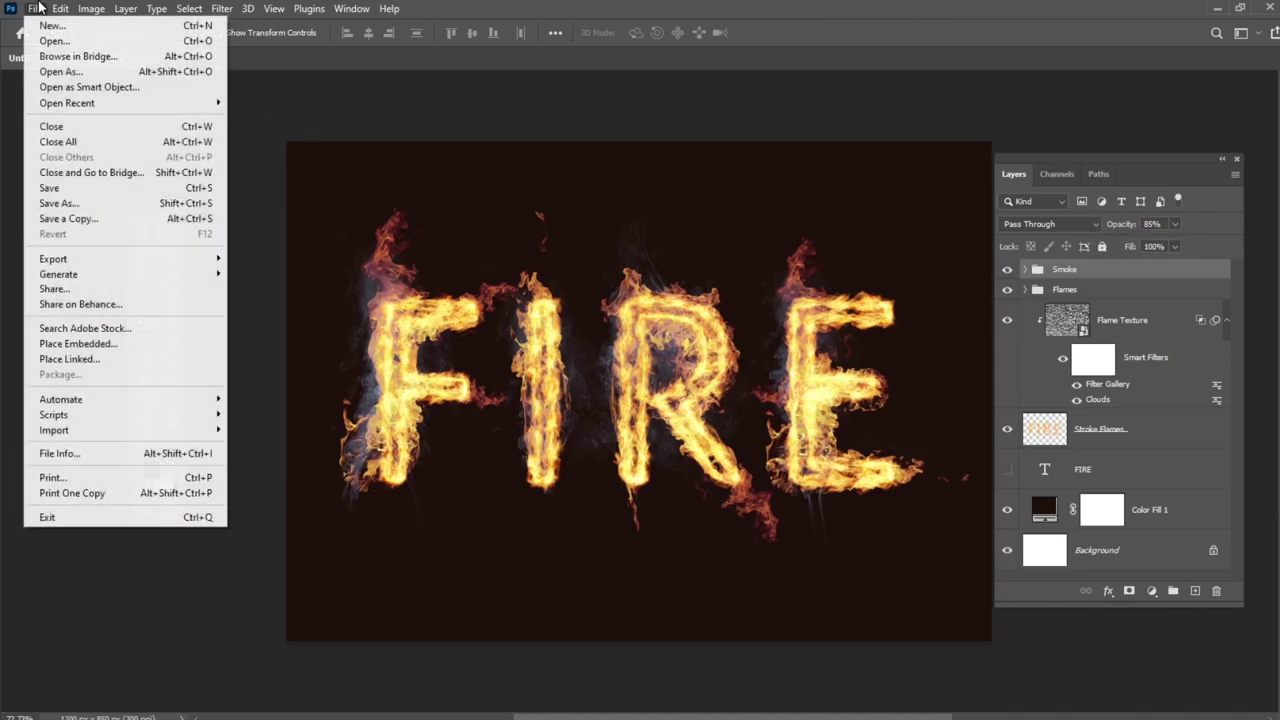
click(73, 358)
click(813, 251)
double_click(813, 251)
drag(804, 143, 677, 320)
drag(647, 362, 735, 300)
key(Return)
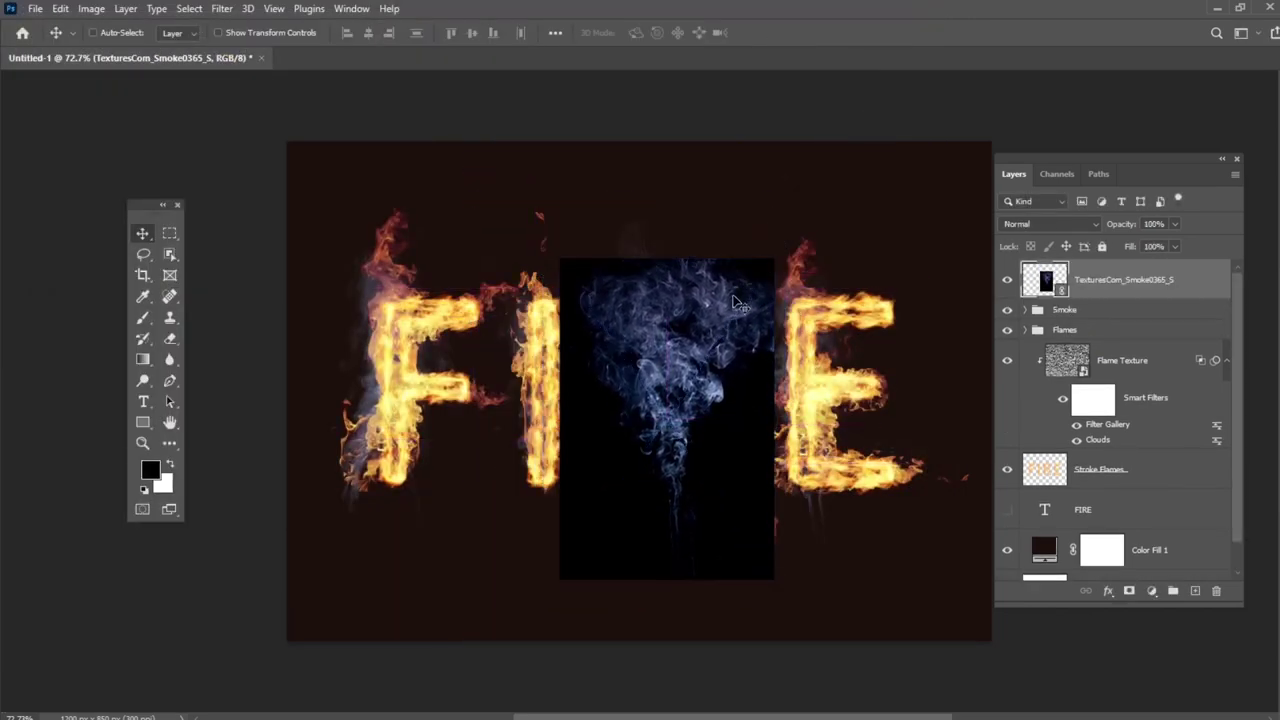
Blend the smoke with Lighter Color, then scale and rotate it over the I and R.
click(1030, 226)
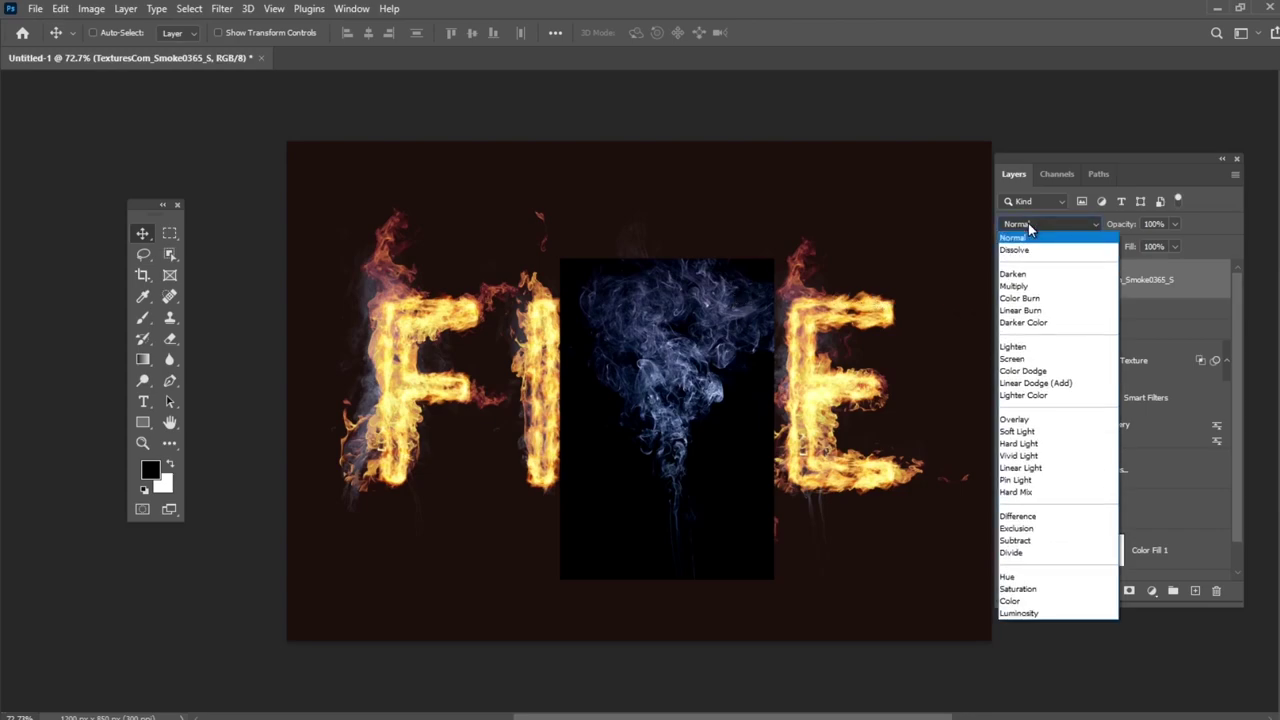
click(1019, 396)
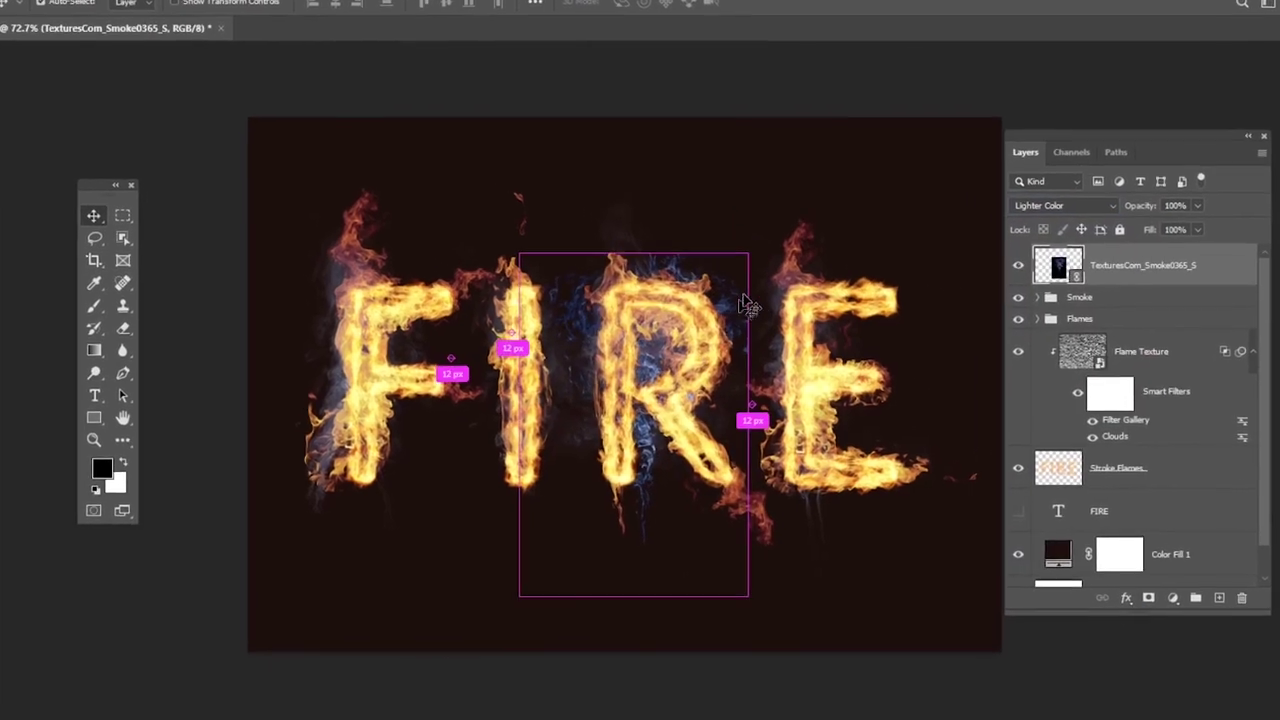
key(ctrl+t)
drag(757, 252, 730, 290)
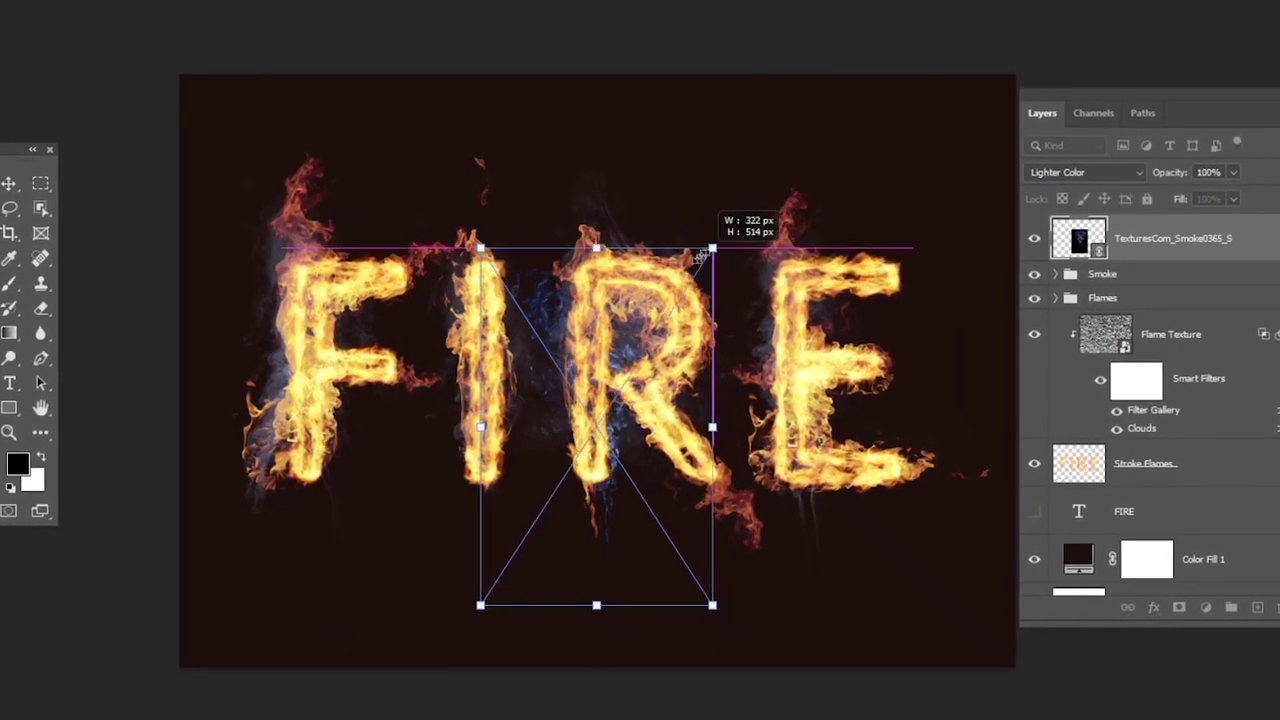
drag(712, 248, 639, 239)
drag(697, 272, 609, 288)
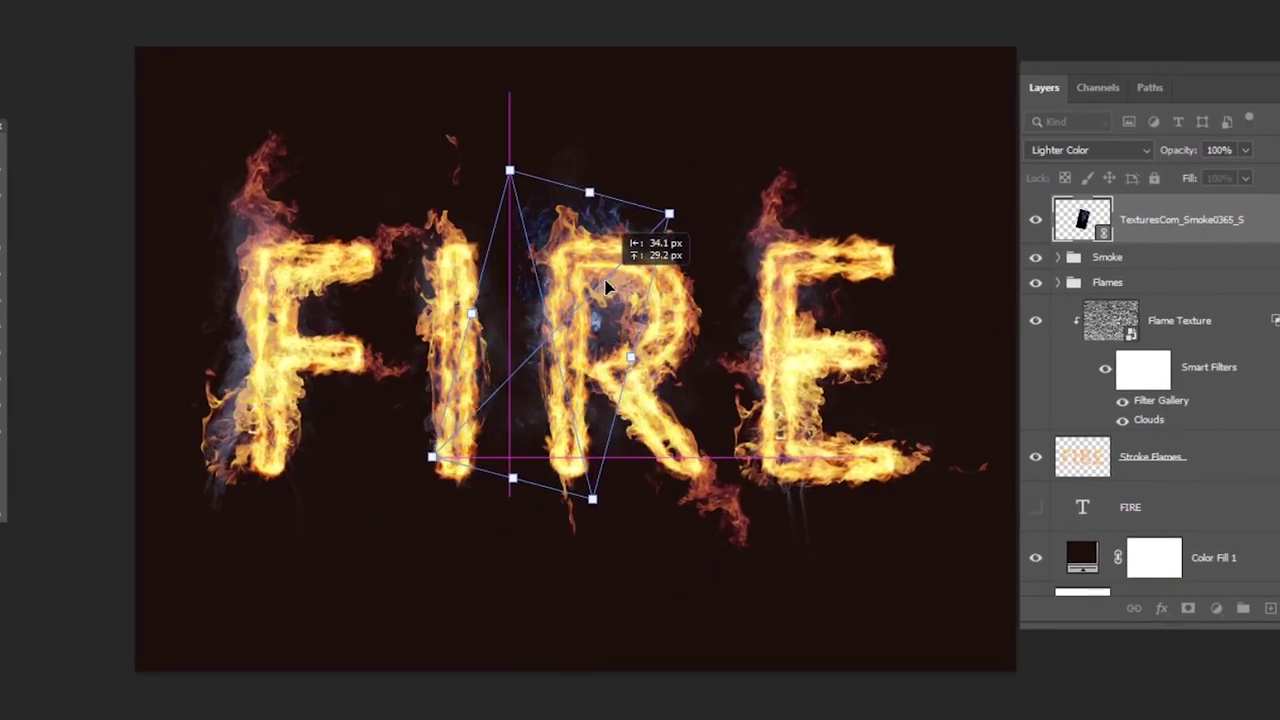
drag(605, 288, 603, 290)
key(Return)
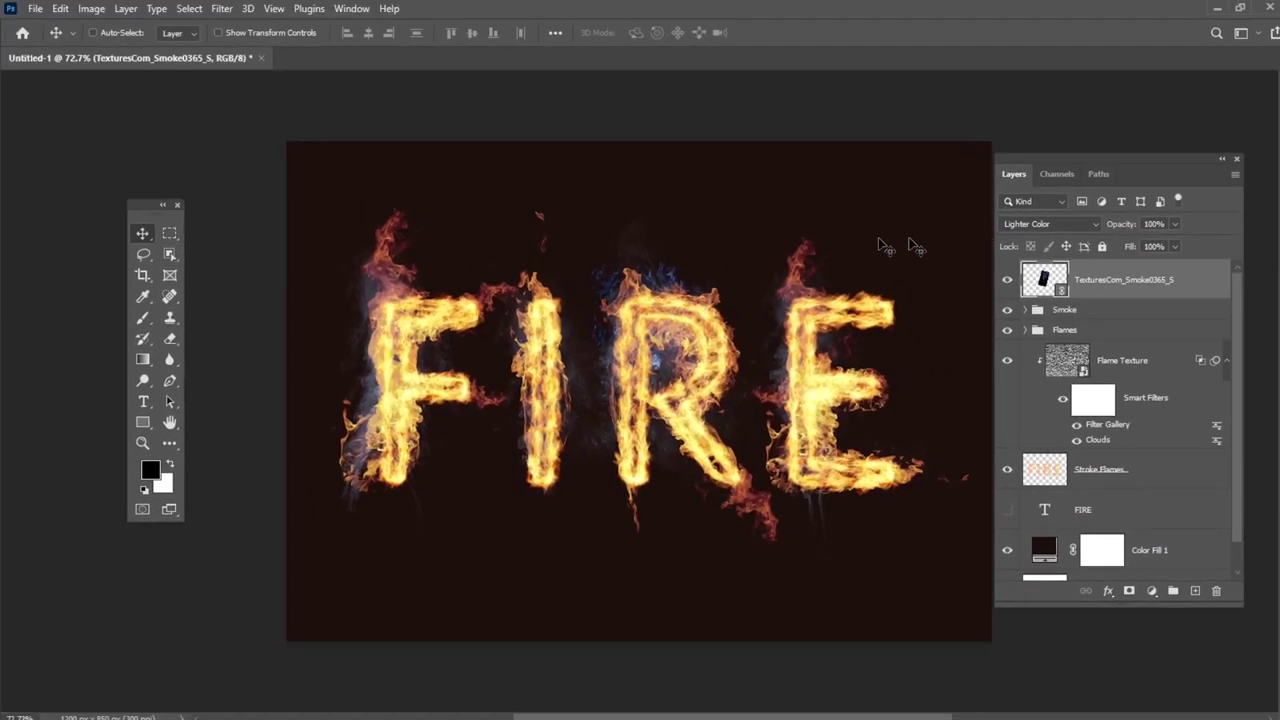
Place the TexturesCom_Smoke0372_S smoke image and shrink it.
click(35, 8)
click(88, 358)
double_click(885, 250)
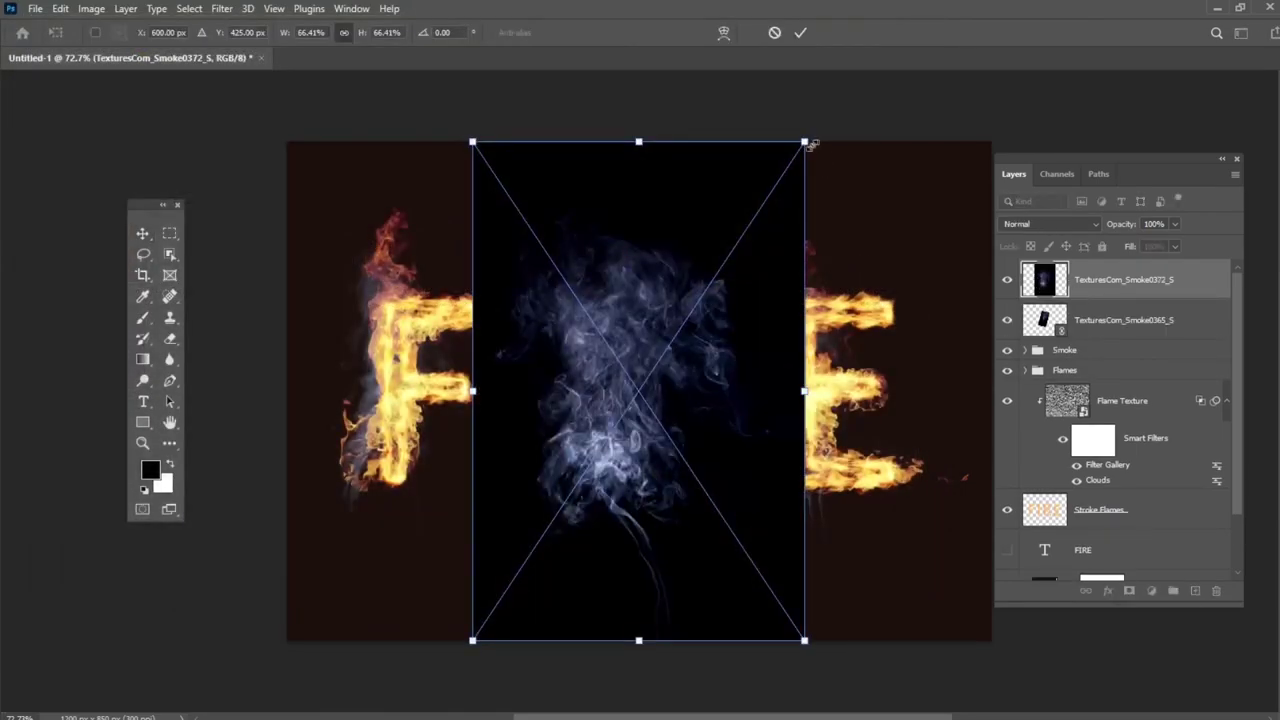
drag(810, 145, 729, 251)
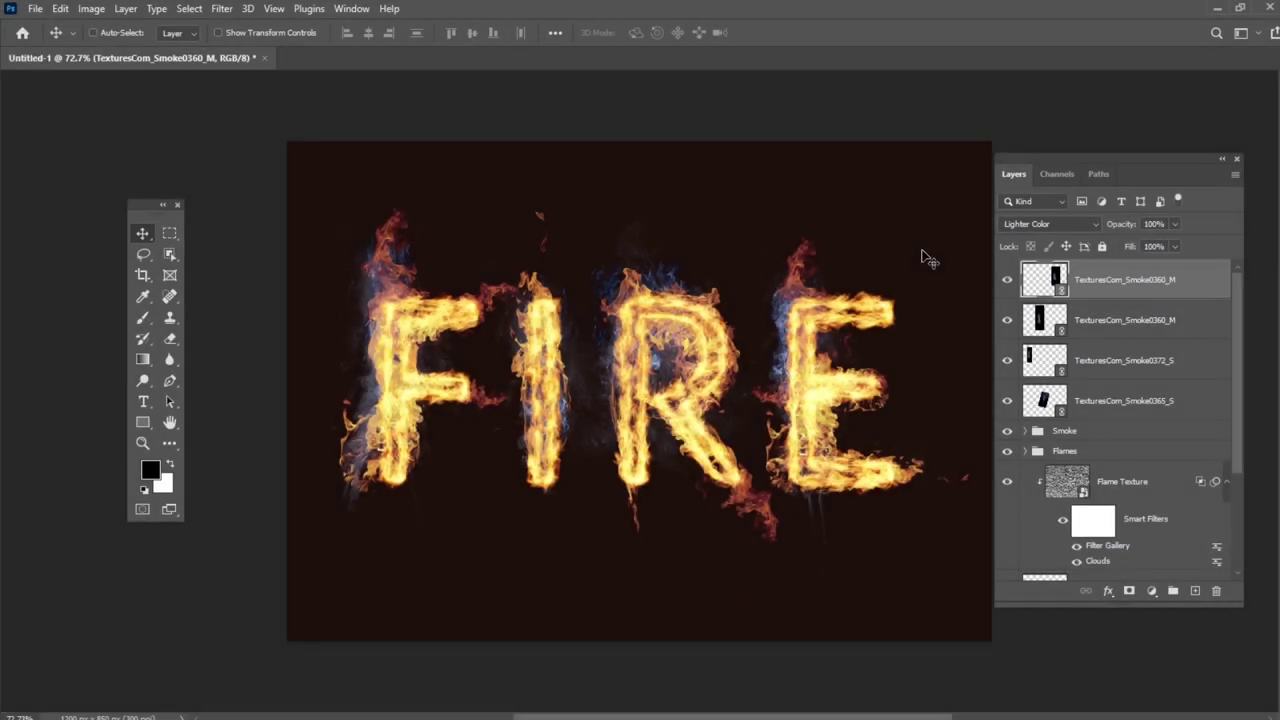
Group the four new smoke layers as Smoke 2 at 50% opacity.
shift+click(1161, 400)
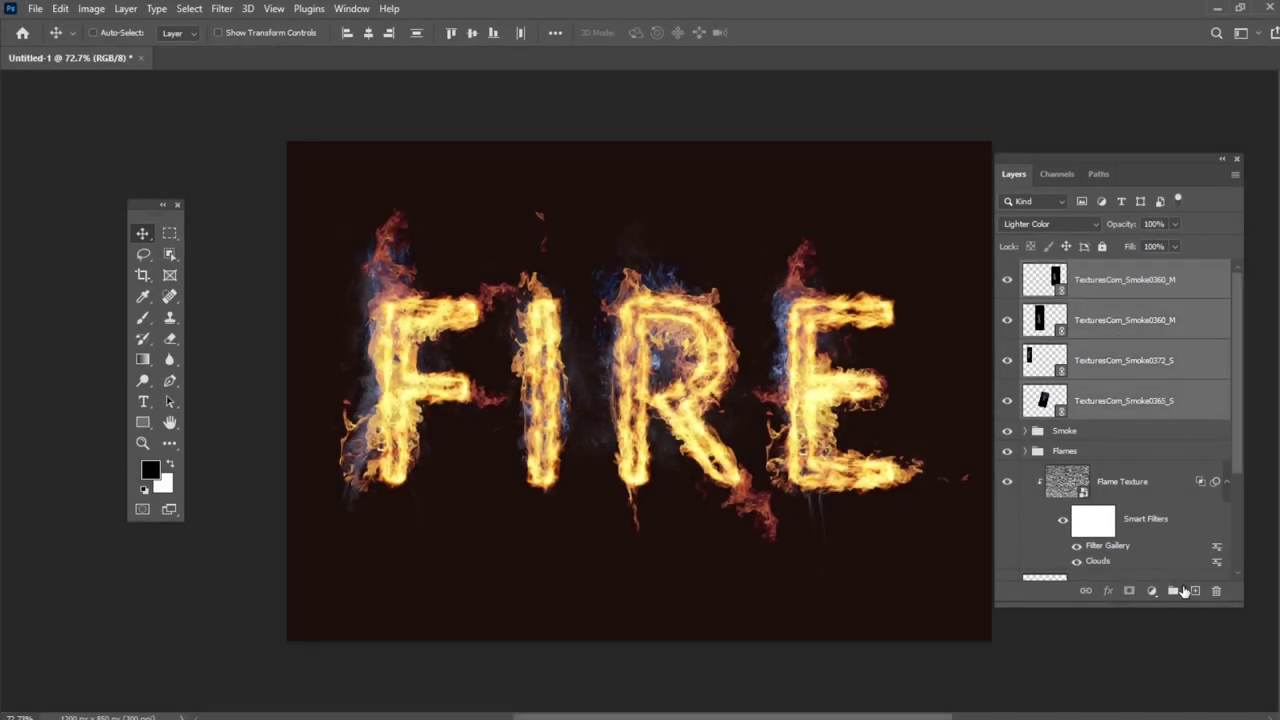
click(1176, 591)
double_click(1067, 269)
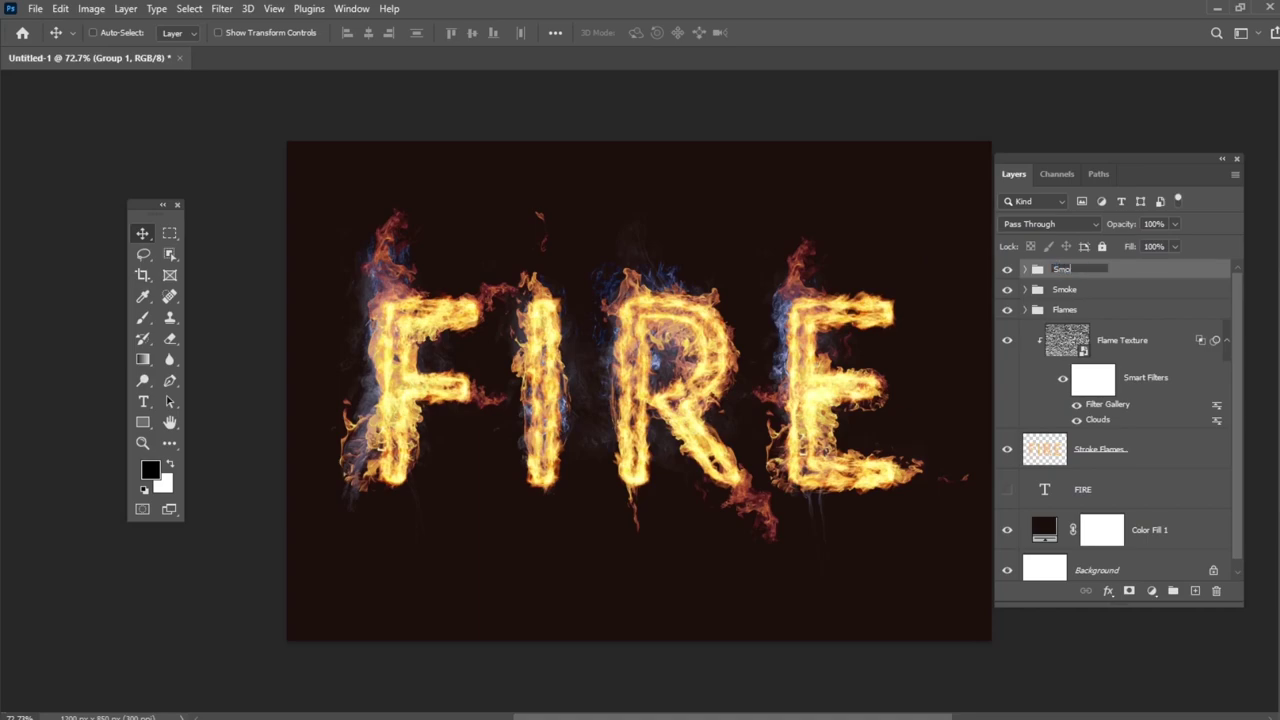
text(Smoke 2)
key(Return)
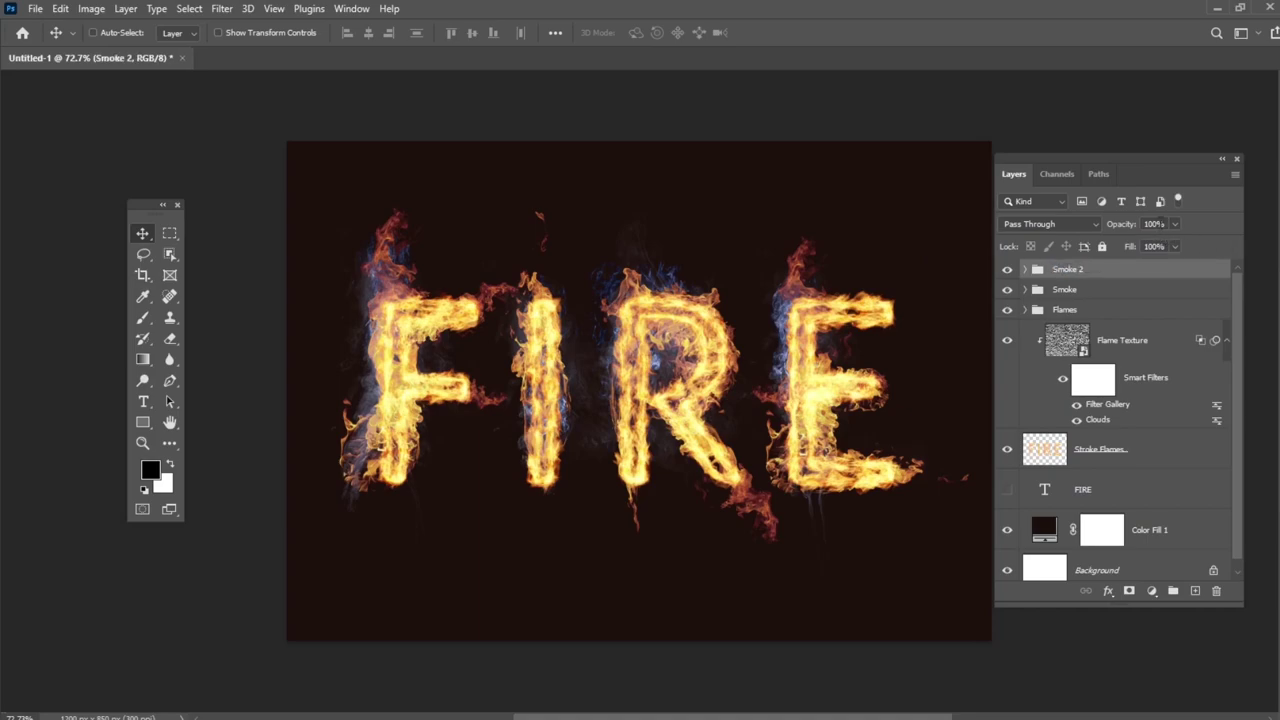
text(50)
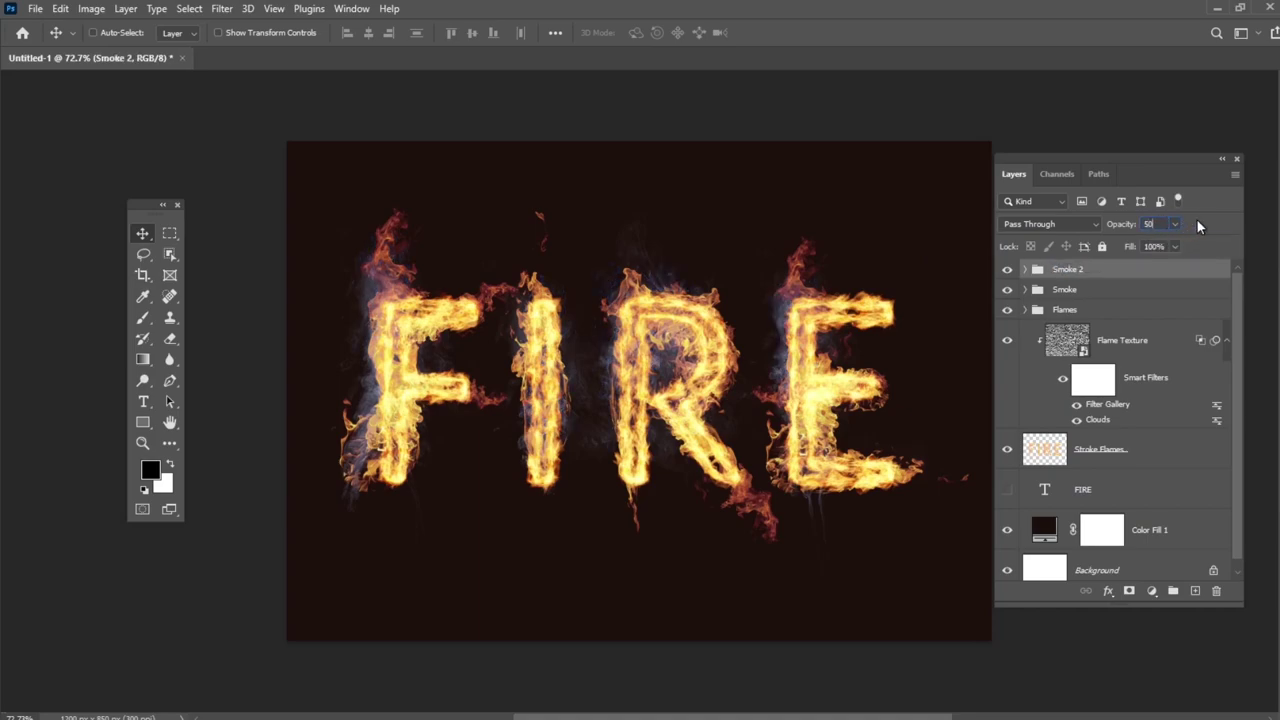
Place TexturesCom_Fireworks0023_3_S, shrunk and moved over the I and R letters.
click(35, 8)
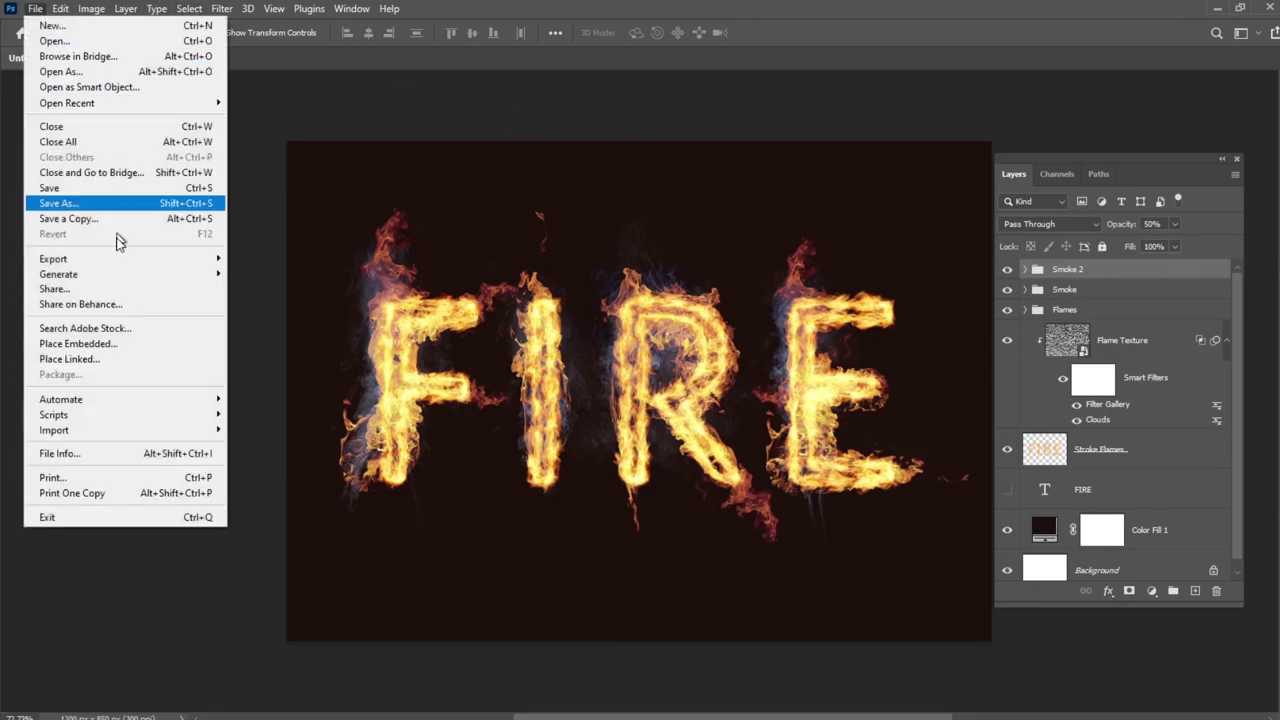
click(110, 360)
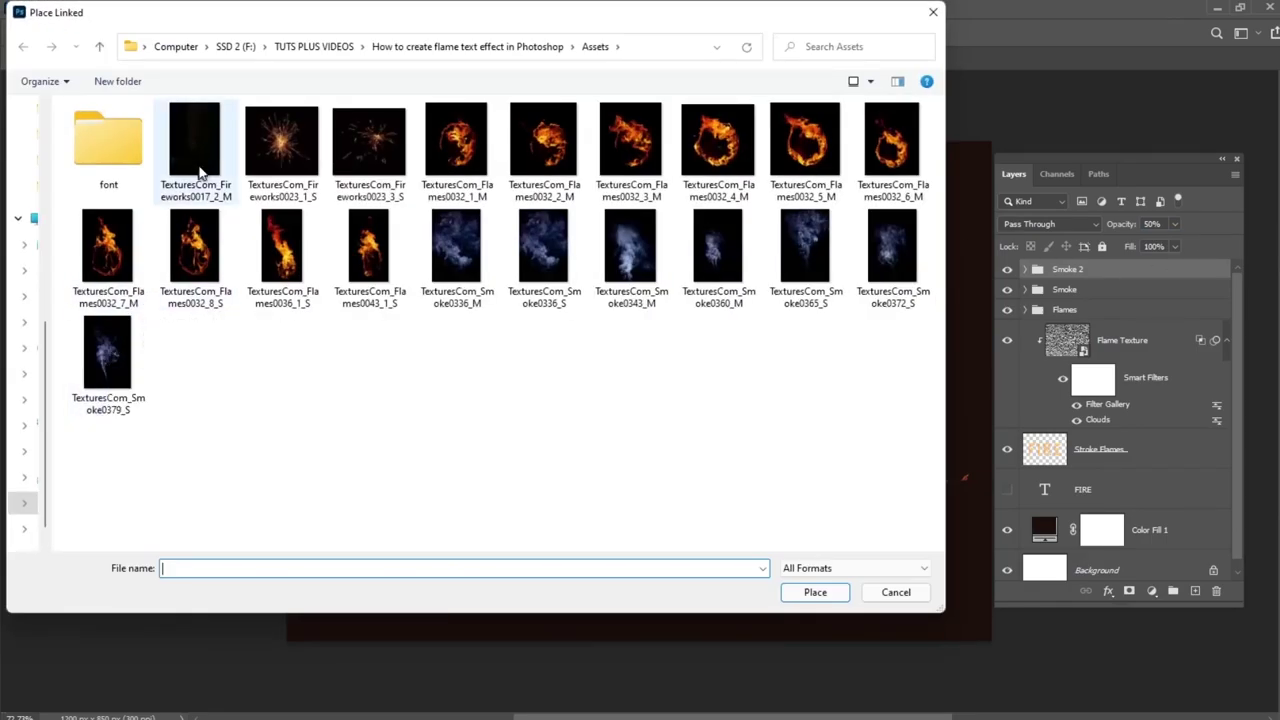
double_click(362, 135)
drag(911, 177, 507, 440)
drag(499, 532, 655, 293)
key(Return)
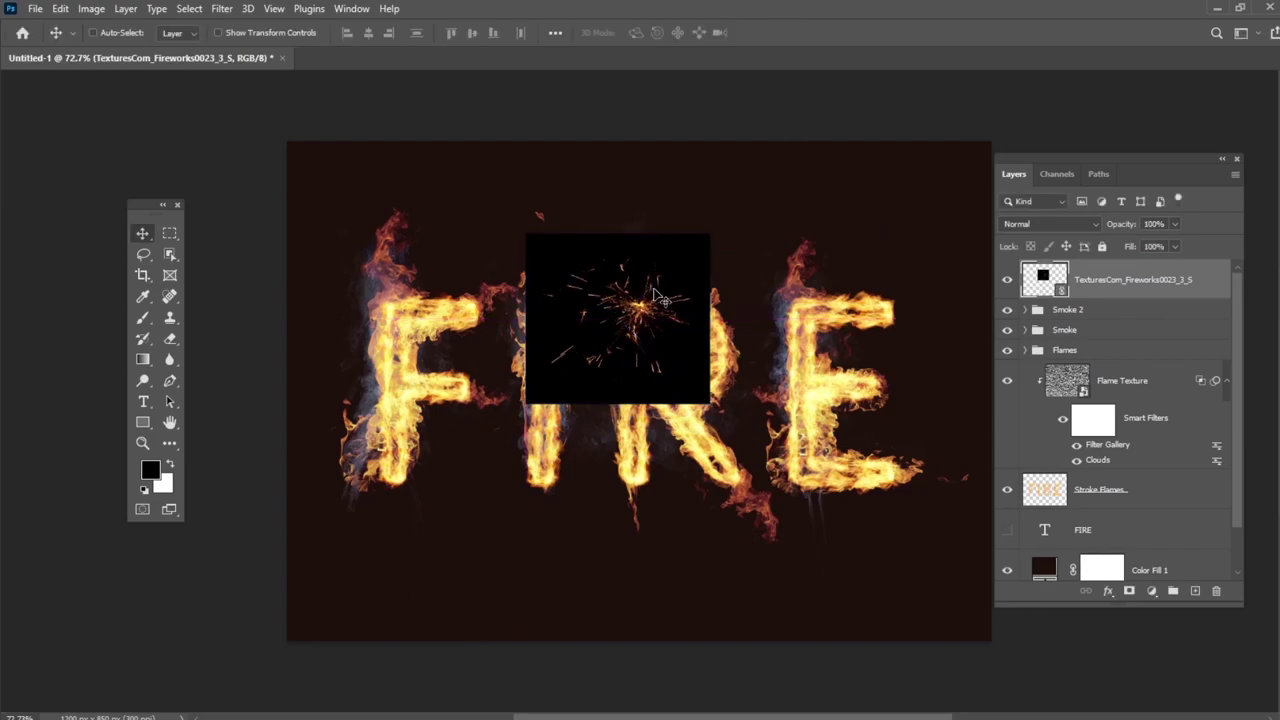
Blend the fireworks with Linear Dodge (Add) and adjust their position and size.
click(1045, 224)
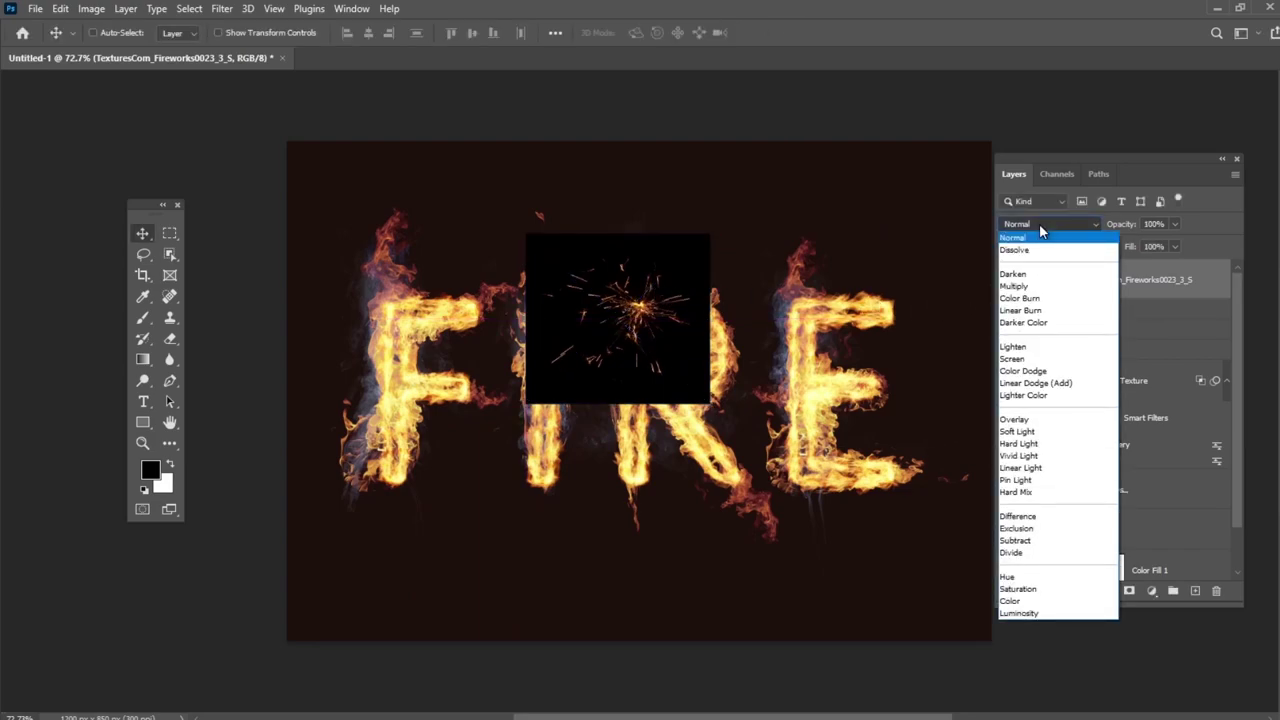
click(1060, 388)
mouse_move(672, 340)
mouse_down()
mouse_move(686, 312)
mouse_move(650, 316)
mouse_move(716, 330)
mouse_move(704, 328)
mouse_move(692, 252)
mouse_move(666, 296)
mouse_up()
key(ctrl+t)
key(Return)
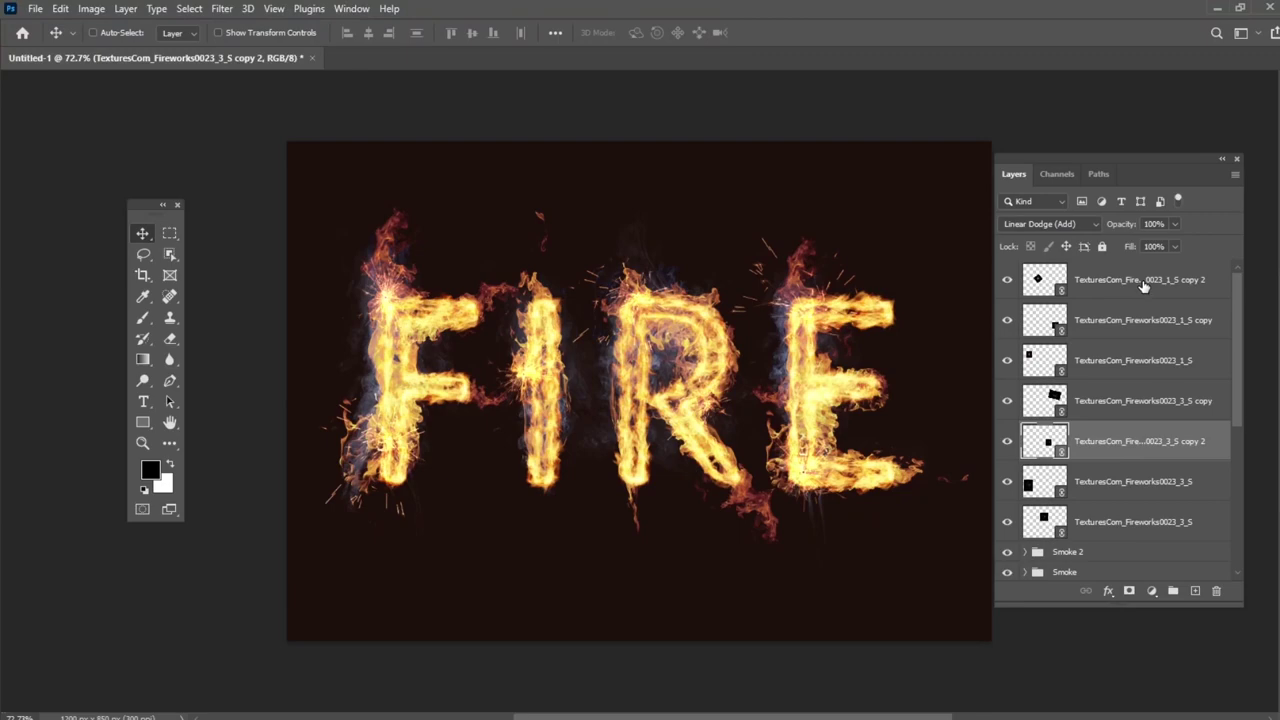
Group all seven fireworks layers and name the group Sparks.
click(1143, 285)
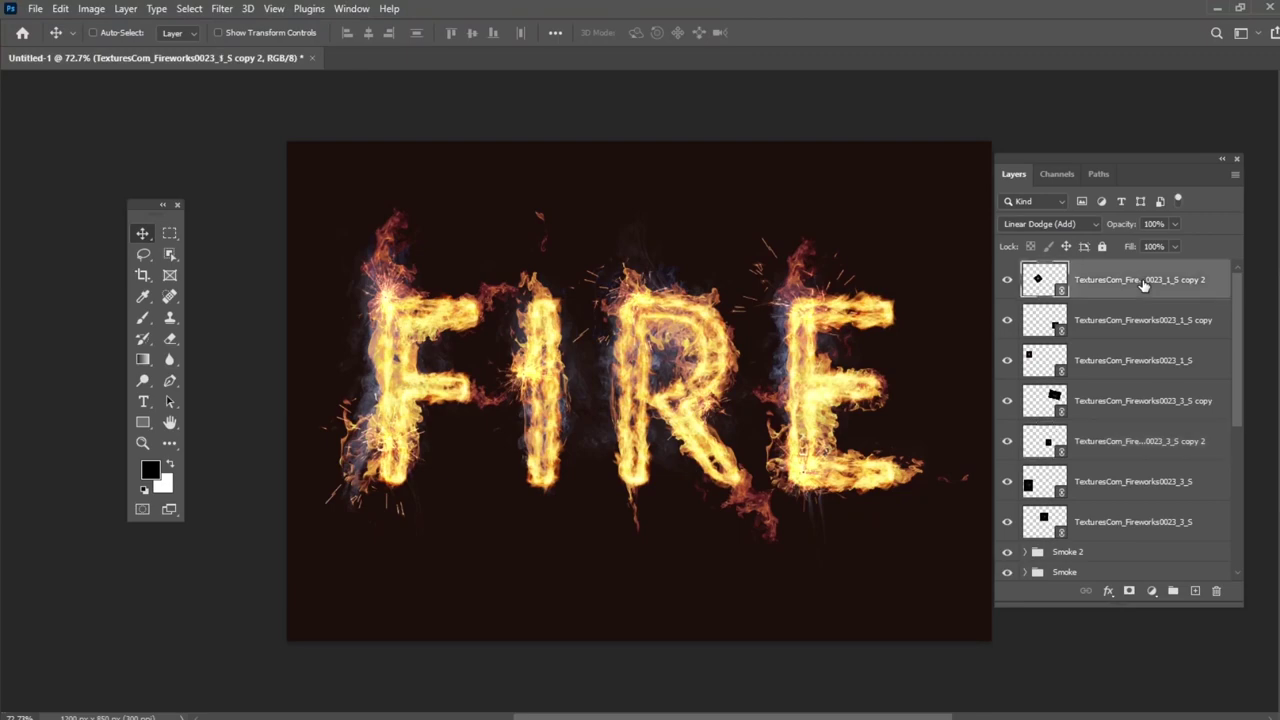
shift+click(1148, 522)
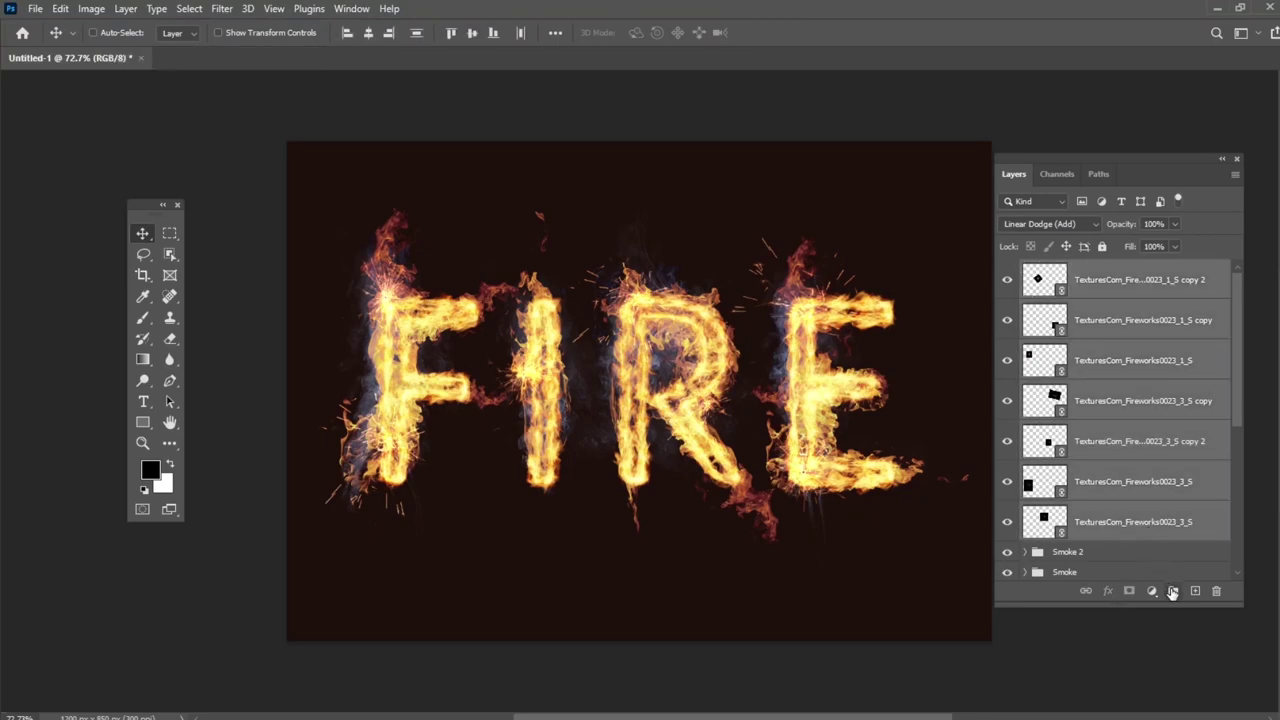
click(1172, 591)
double_click(1072, 271)
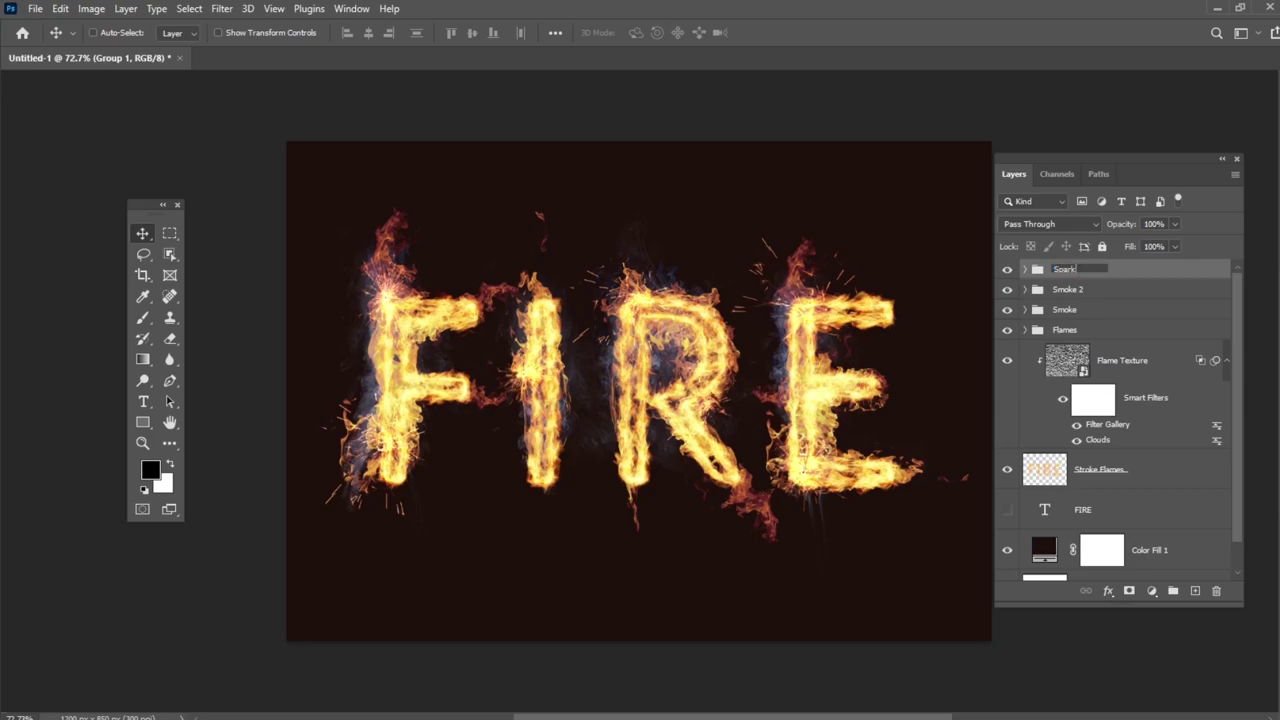
text(Sparks)
key(Return)
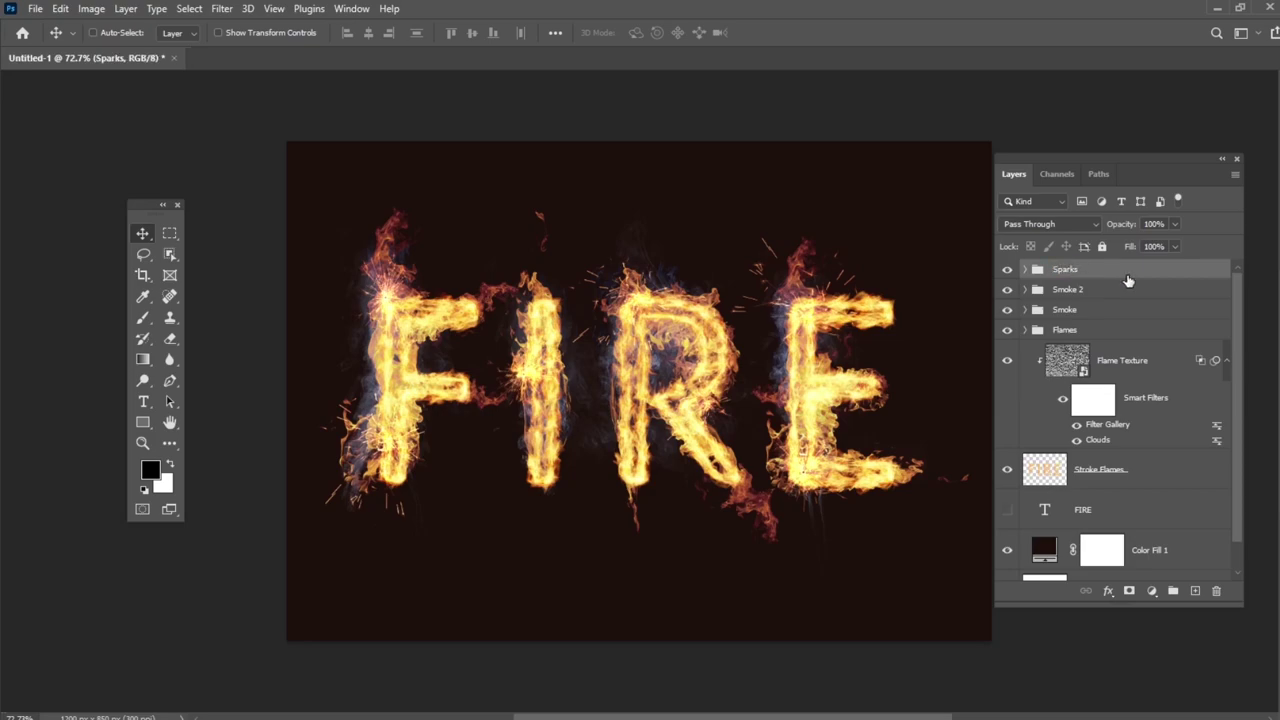
Duplicate the Stroke Flames layer and name the copy Glow.
click(1157, 469)
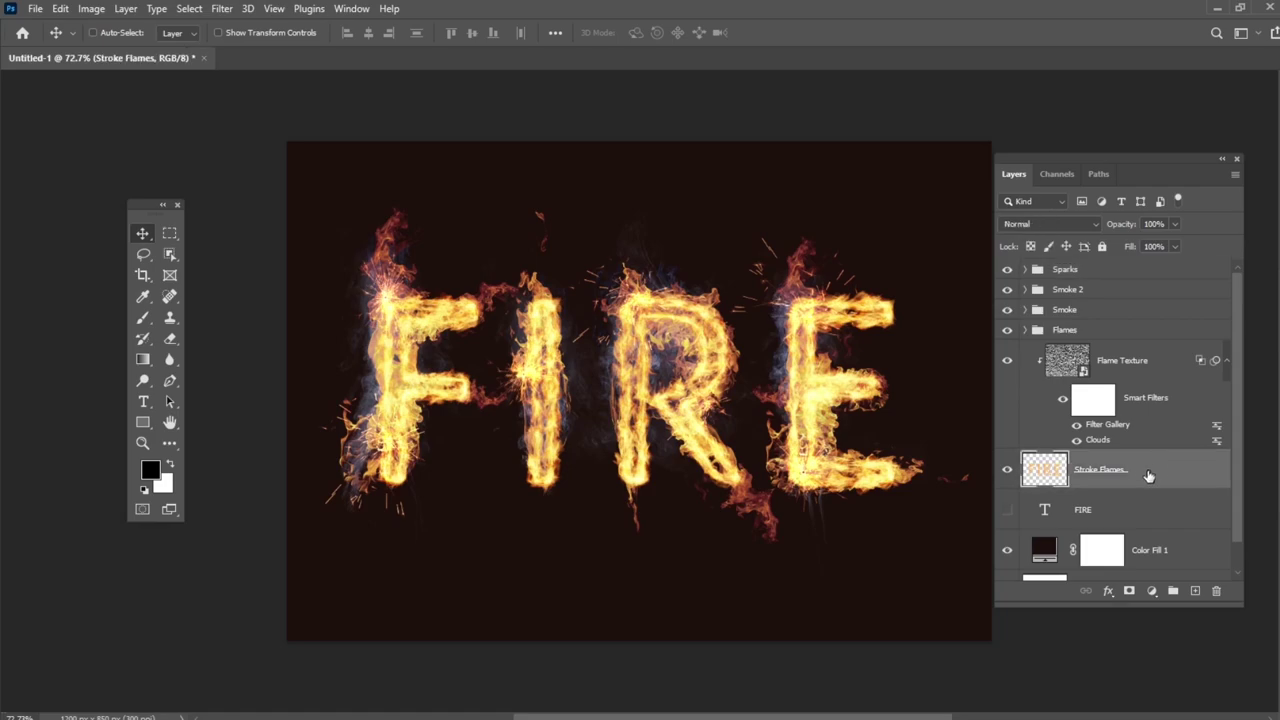
drag(1160, 470, 1162, 501)
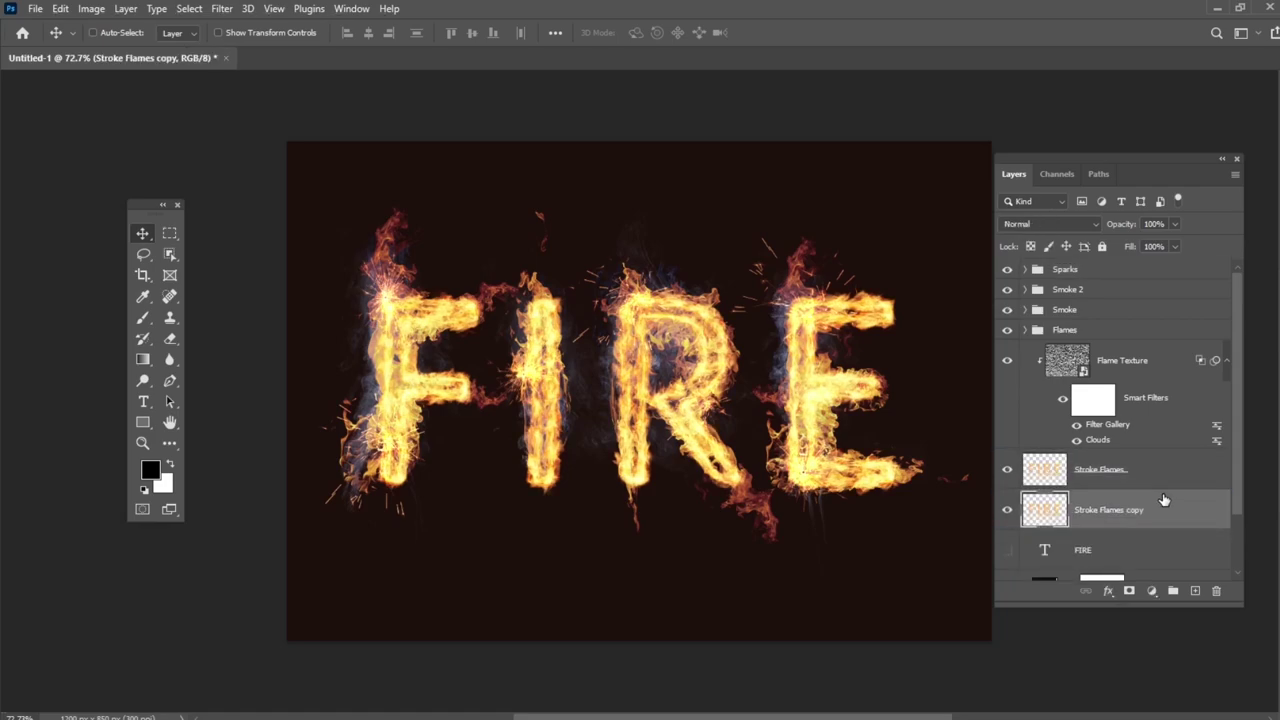
double_click(1113, 512)
text(Glow)
key(Return)
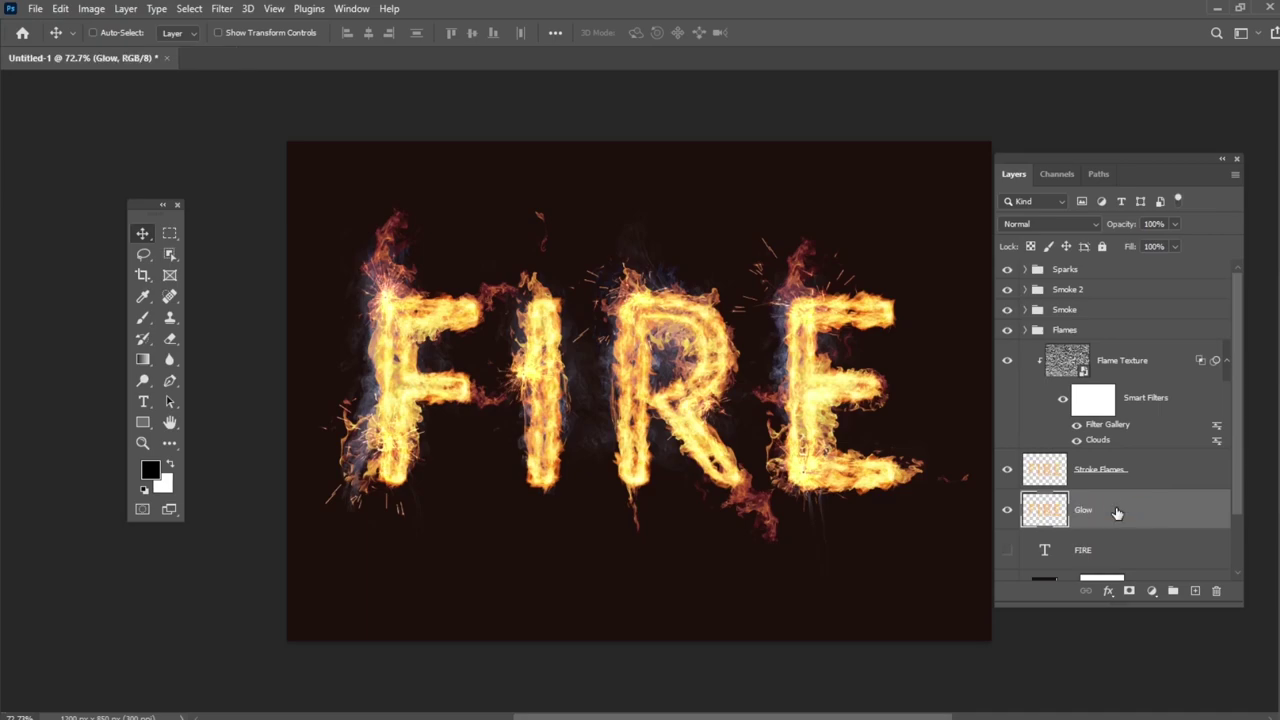
Convert Glow to a smart object and apply a 25 px Gaussian Blur.
right_click(1117, 513)
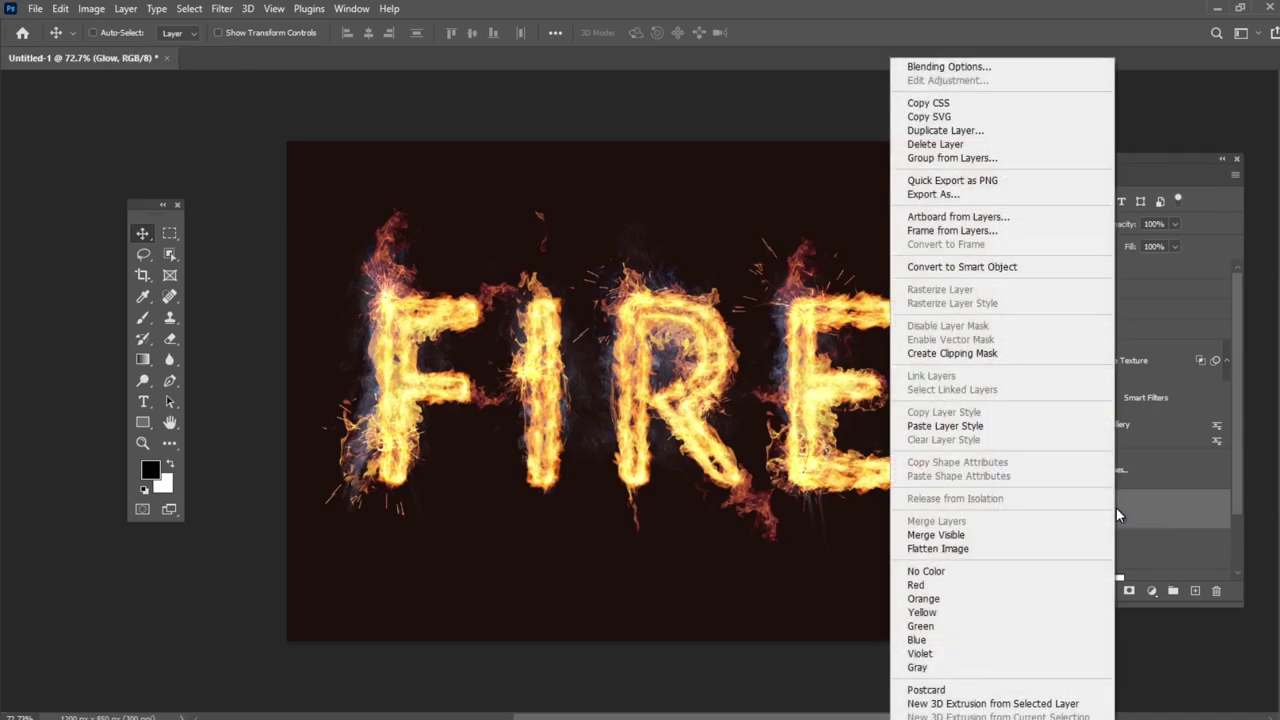
click(937, 268)
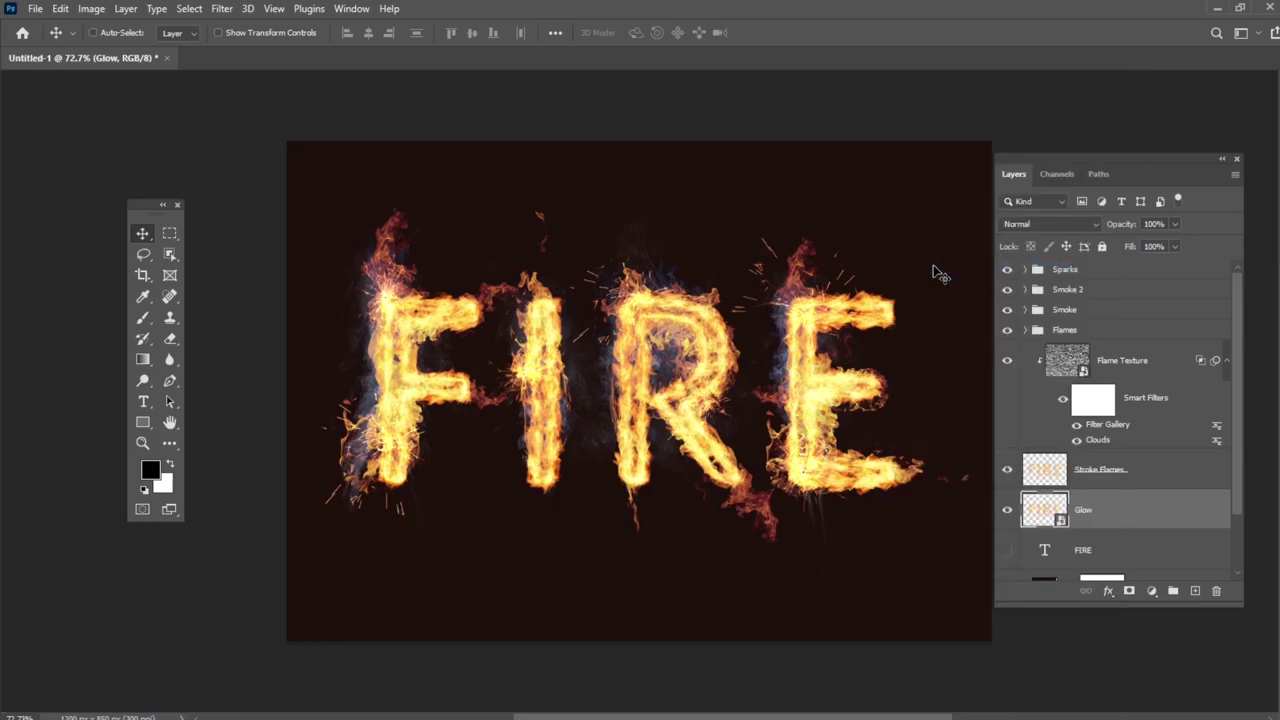
click(222, 8)
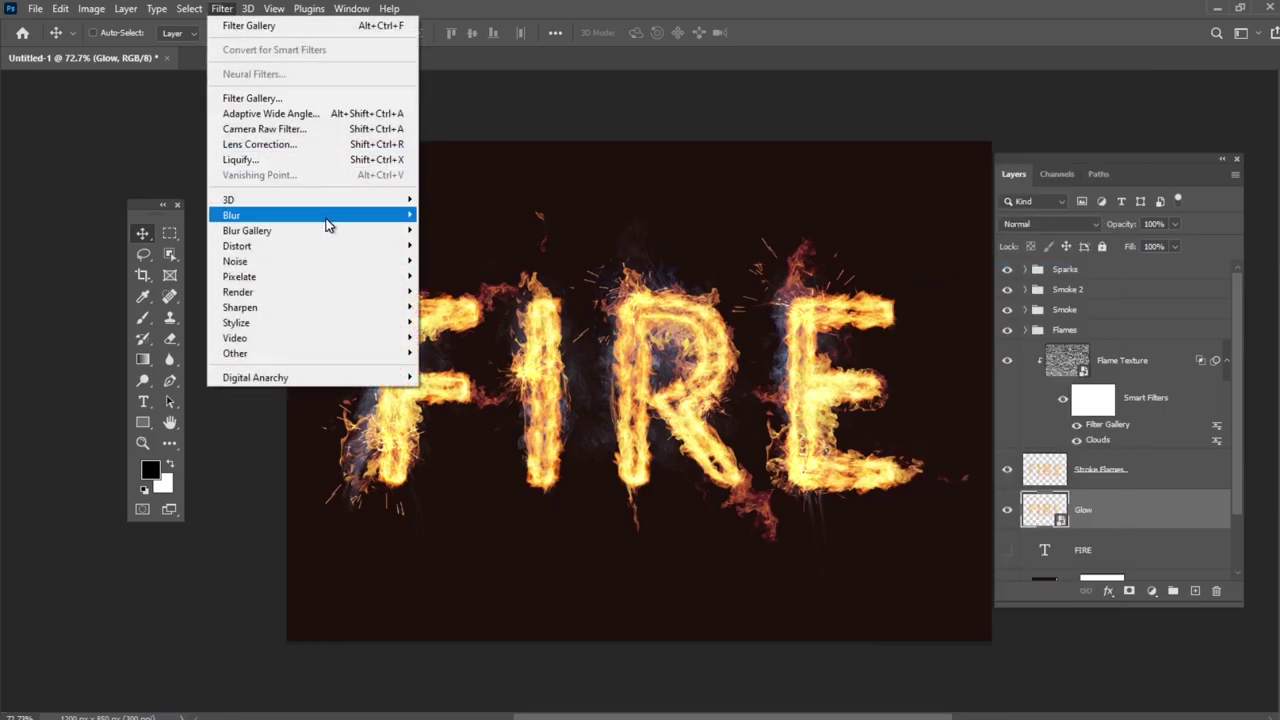
mouse_move(327, 220)
click(480, 277)
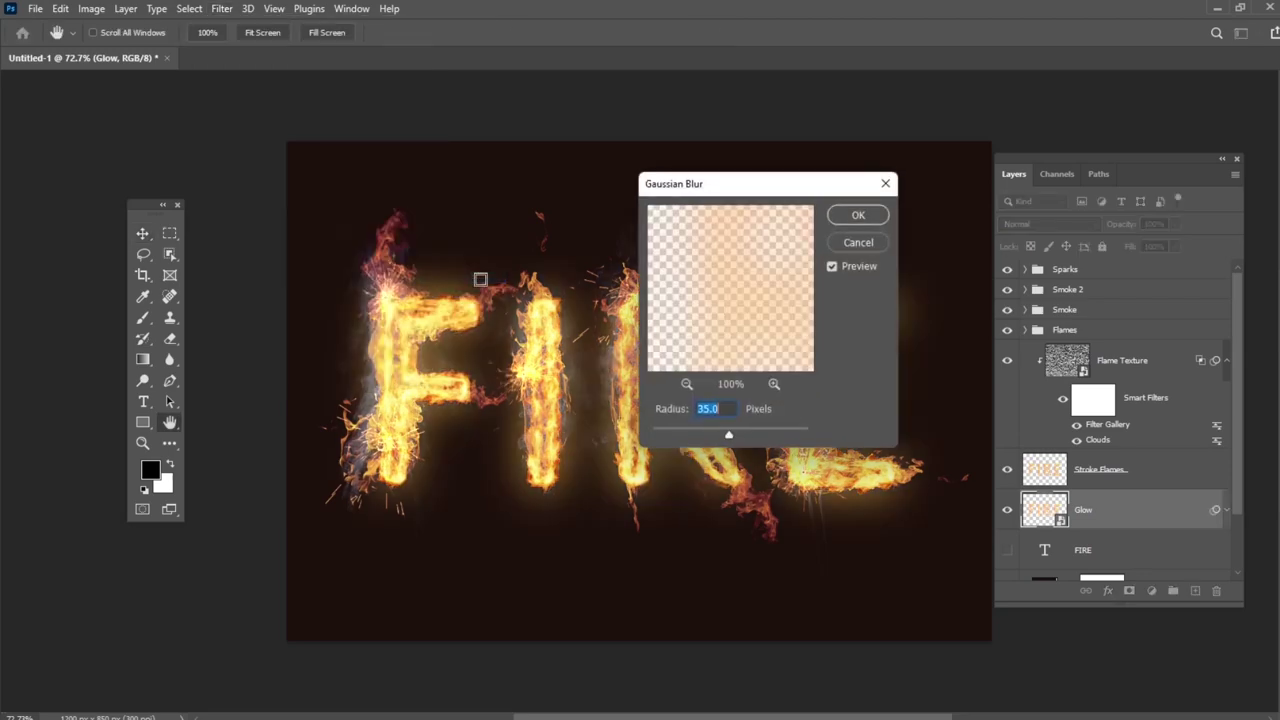
text(25)
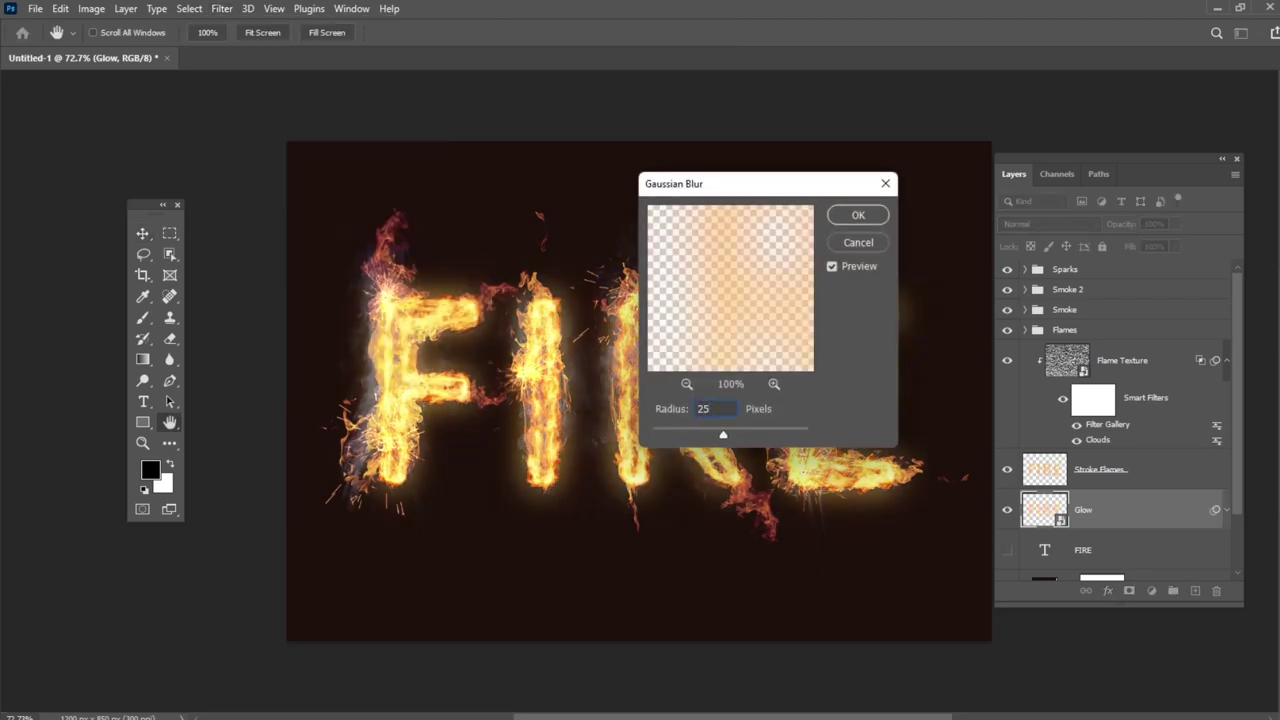
click(858, 215)
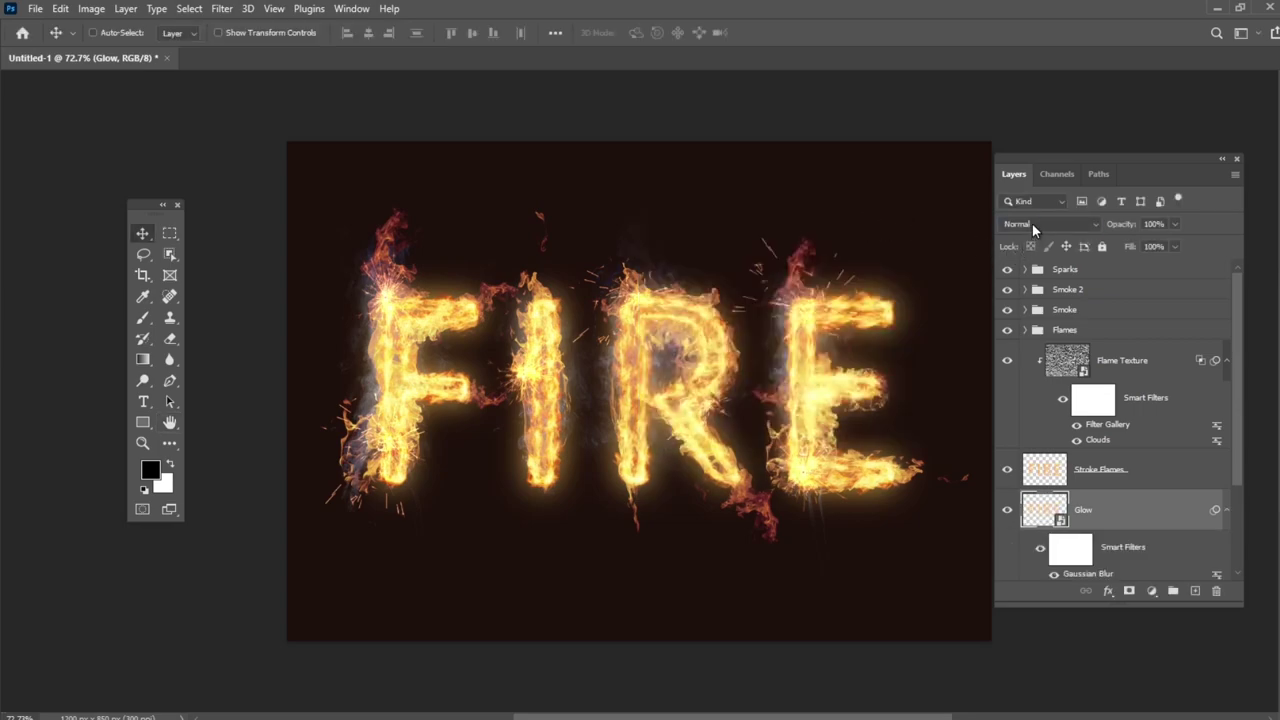
Blend Glow in Hard Light at 25% opacity, then select the Sparks group.
click(1032, 224)
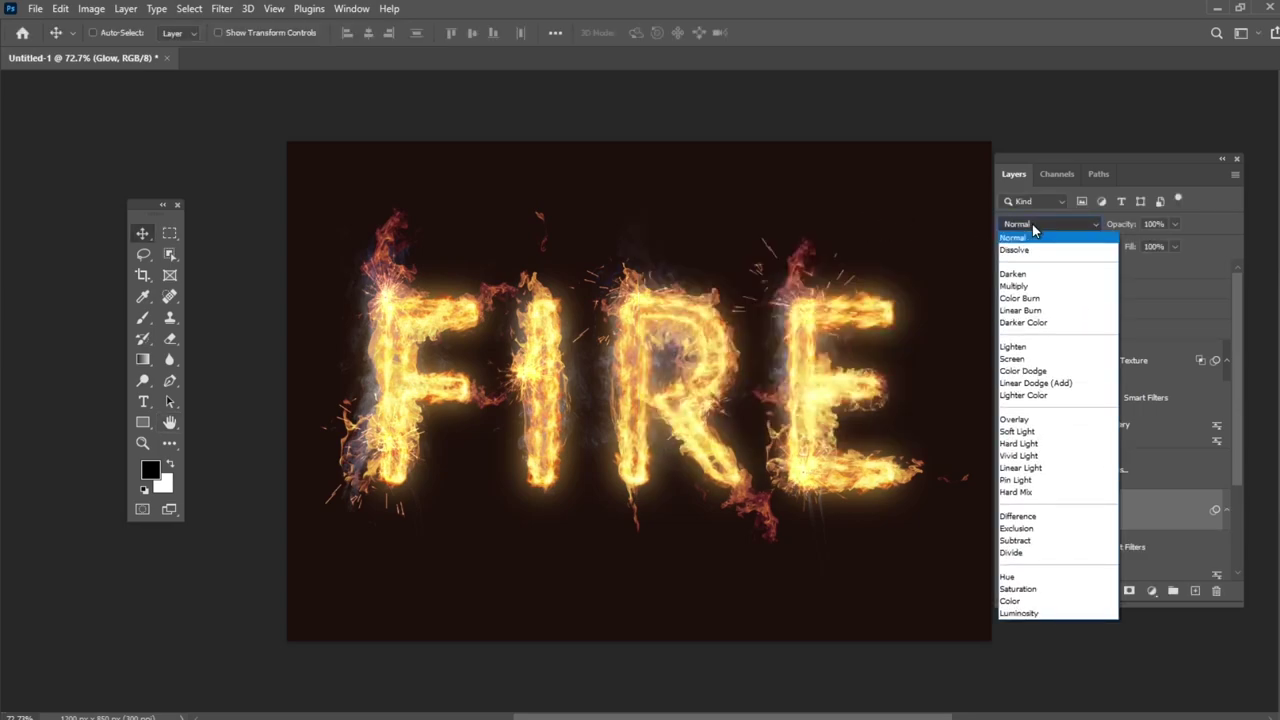
click(1017, 445)
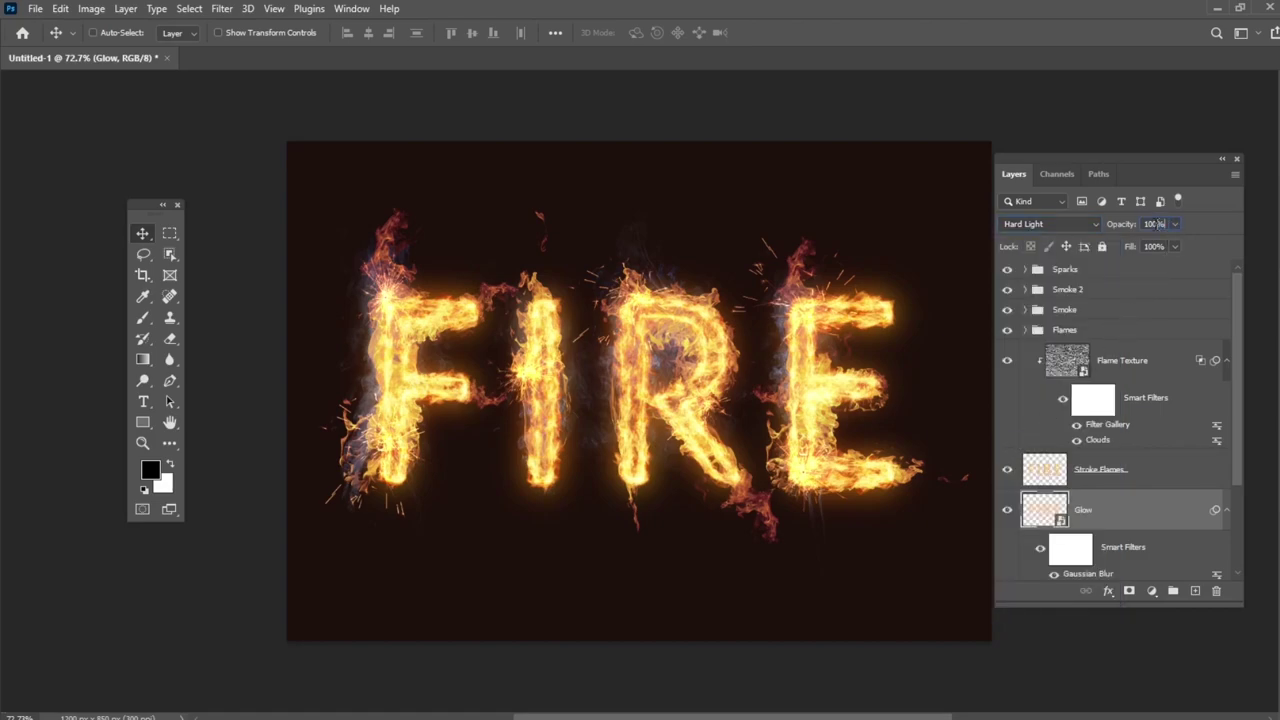
text(25)
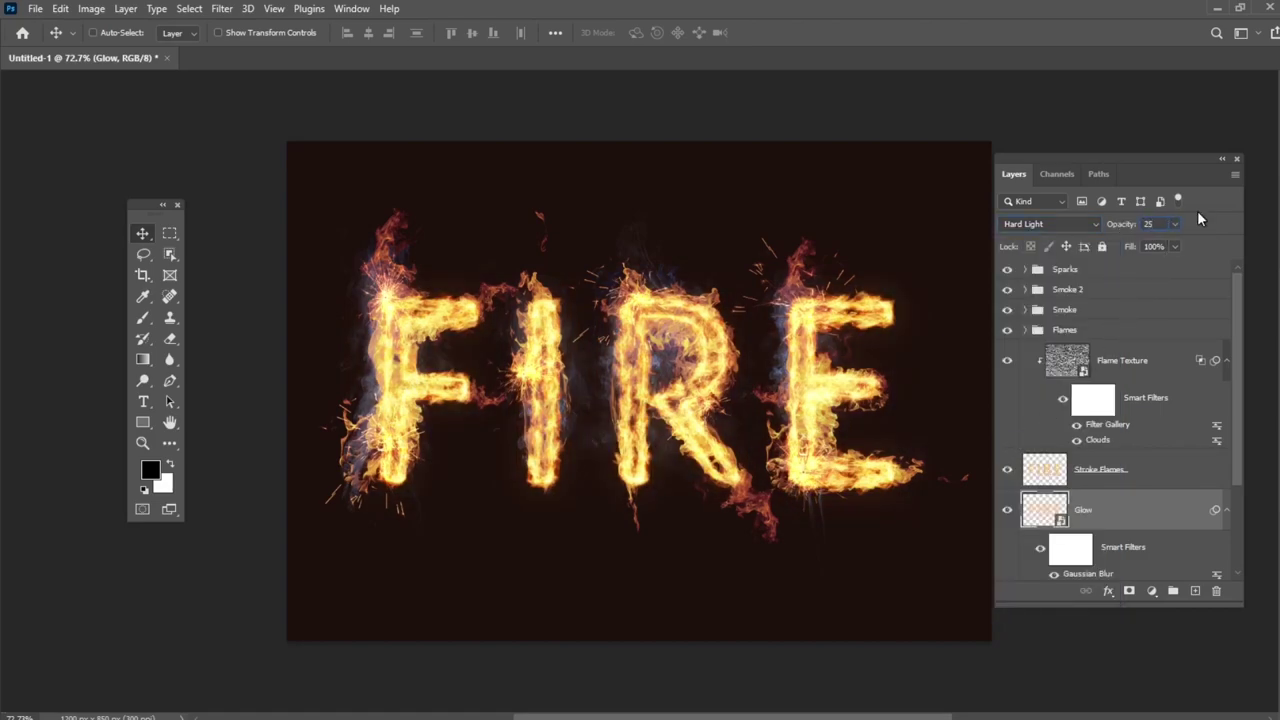
click(1198, 269)
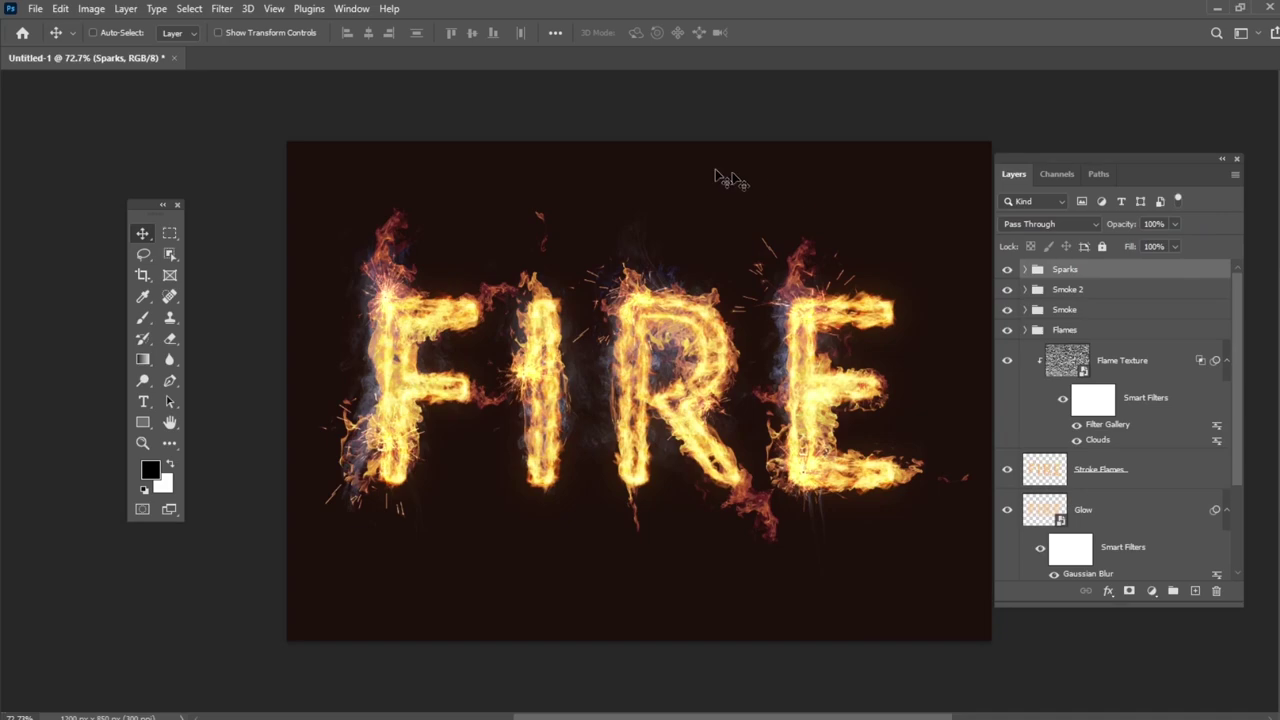
click(36, 8)
Place the TexturesCom_Smoke0336_M smoke image and blend it in Screen mode.
click(67, 362)
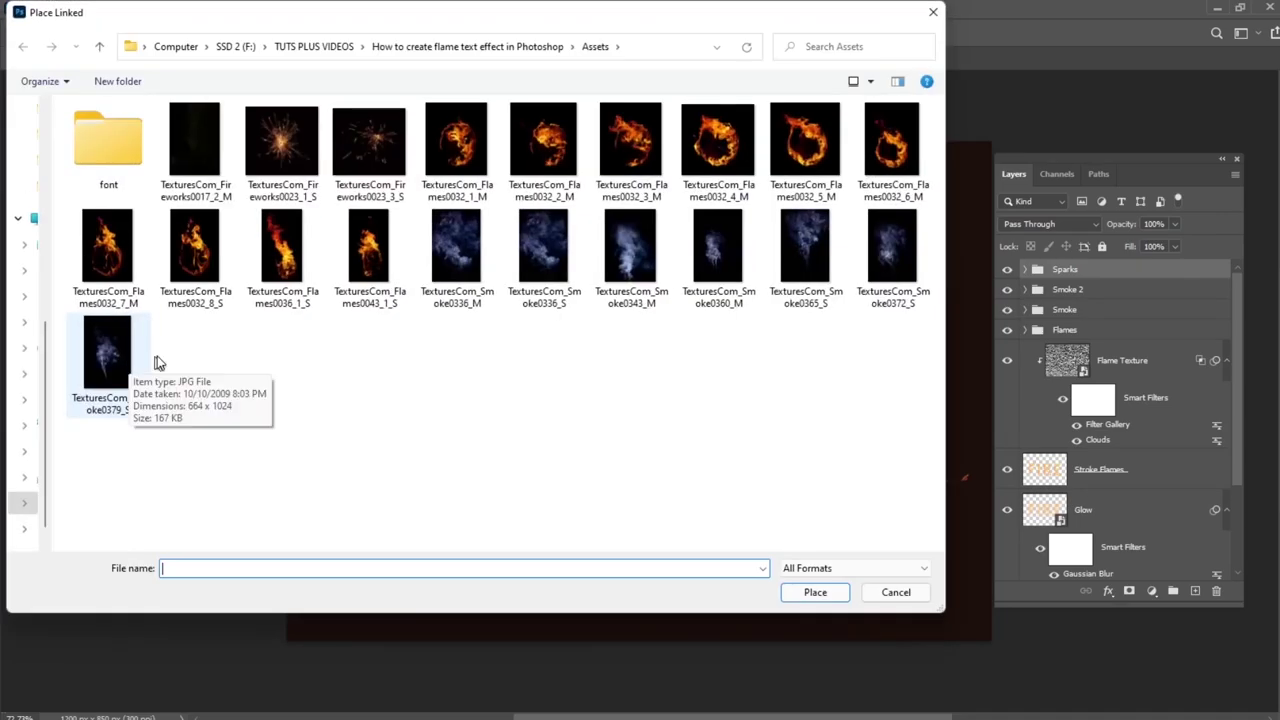
double_click(463, 262)
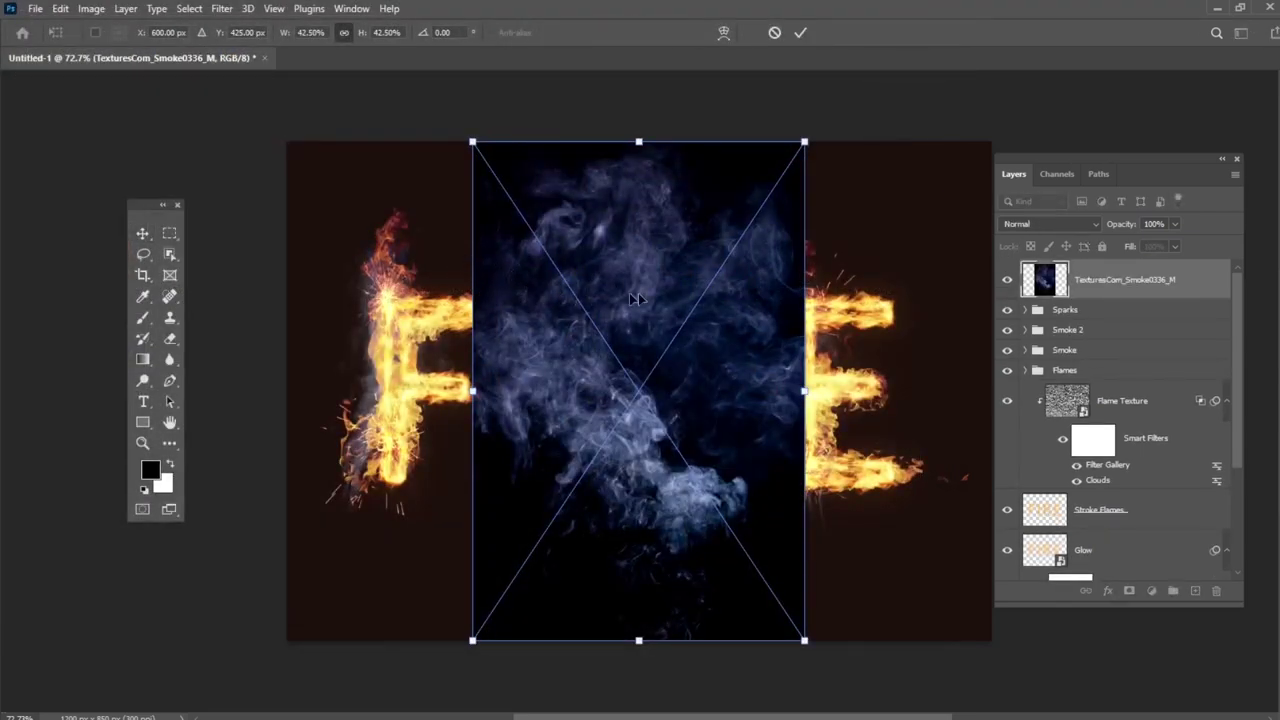
key(Return)
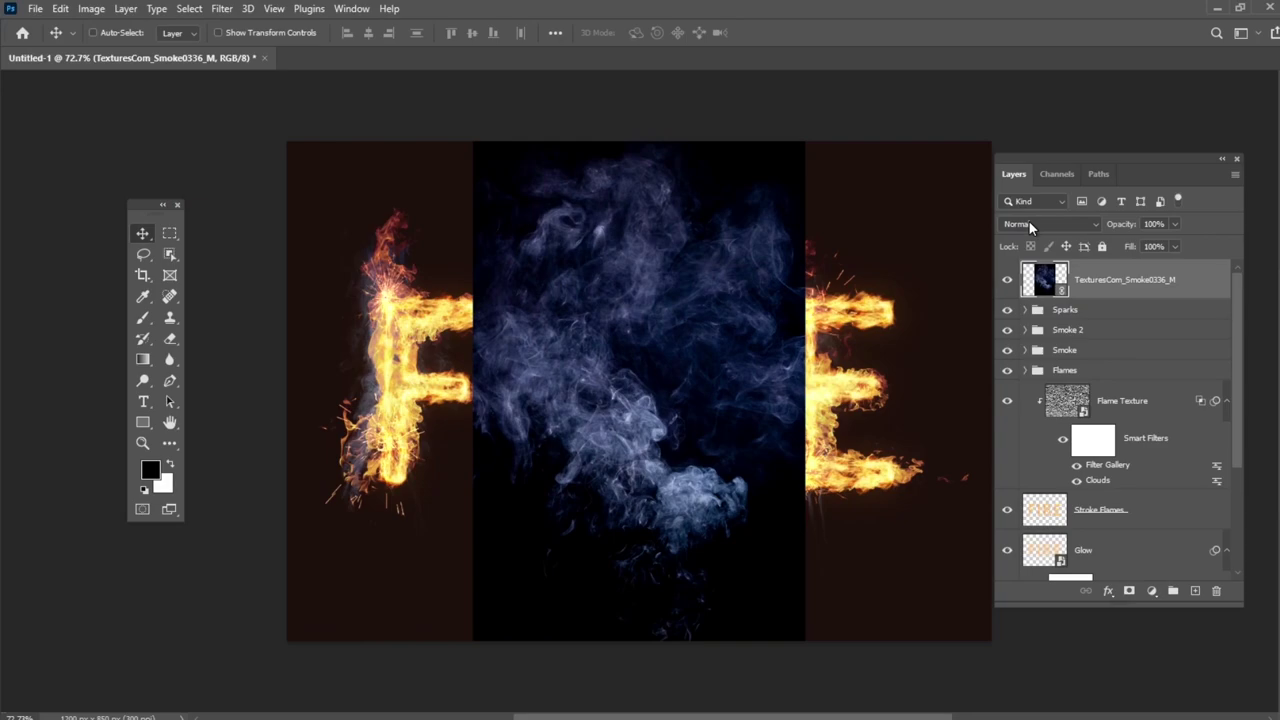
click(1028, 224)
click(1020, 361)
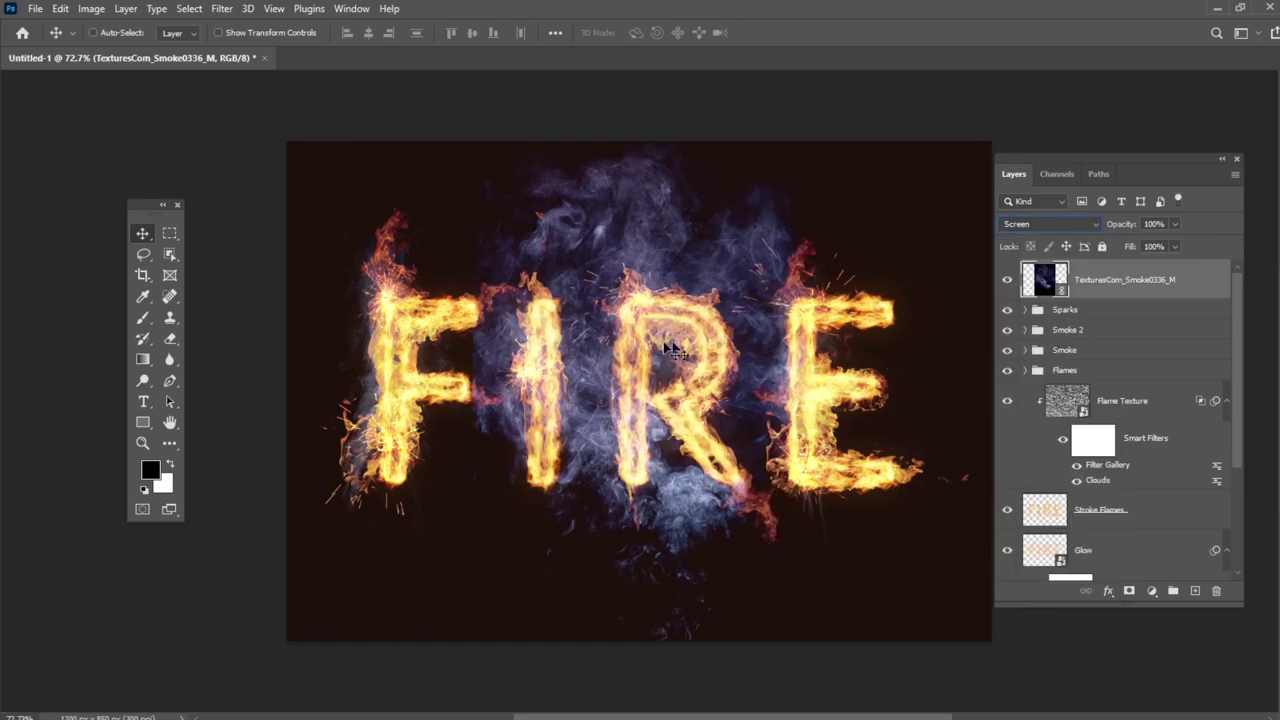
Stretch the smoke across the left side of the canvas around the F.
key(ctrl+t)
drag(473, 391, 287, 391)
drag(803, 391, 548, 378)
drag(287, 238, 204, 232)
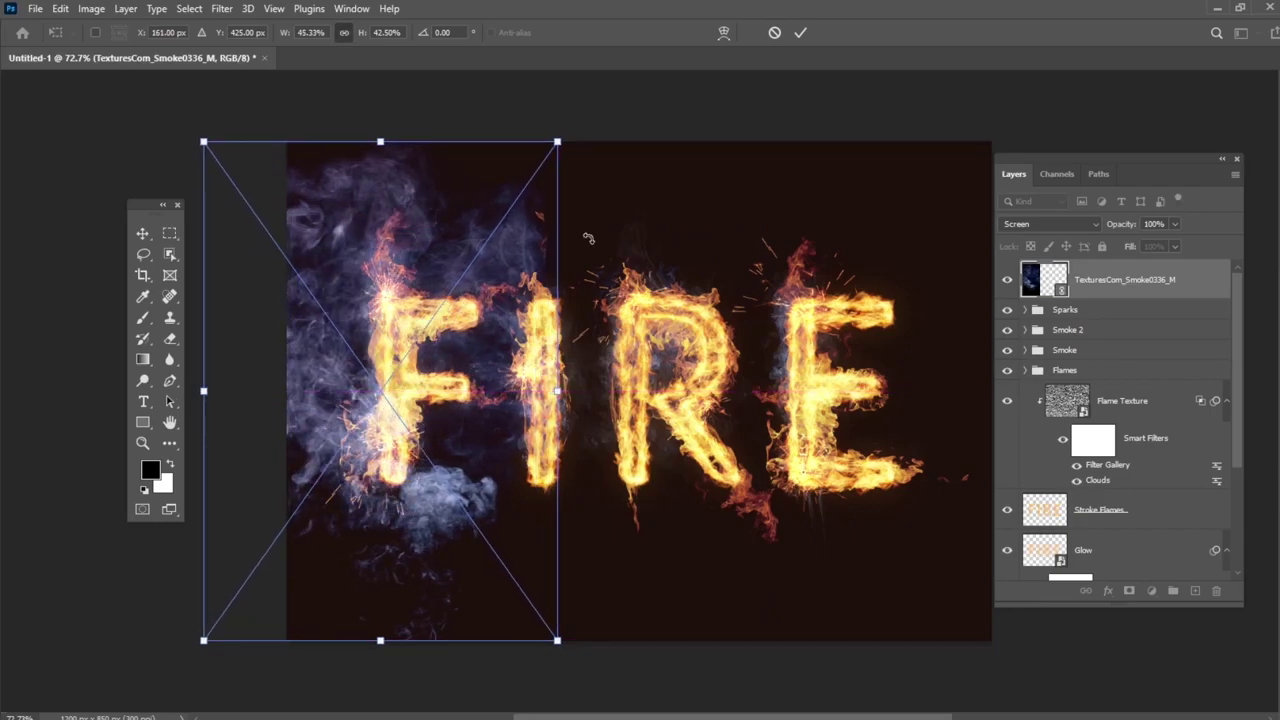
Colorize the Smoke0336_M layer with Hue 215, Saturation 25 and Lightness -83.
key(Return)
key(ctrl+u)
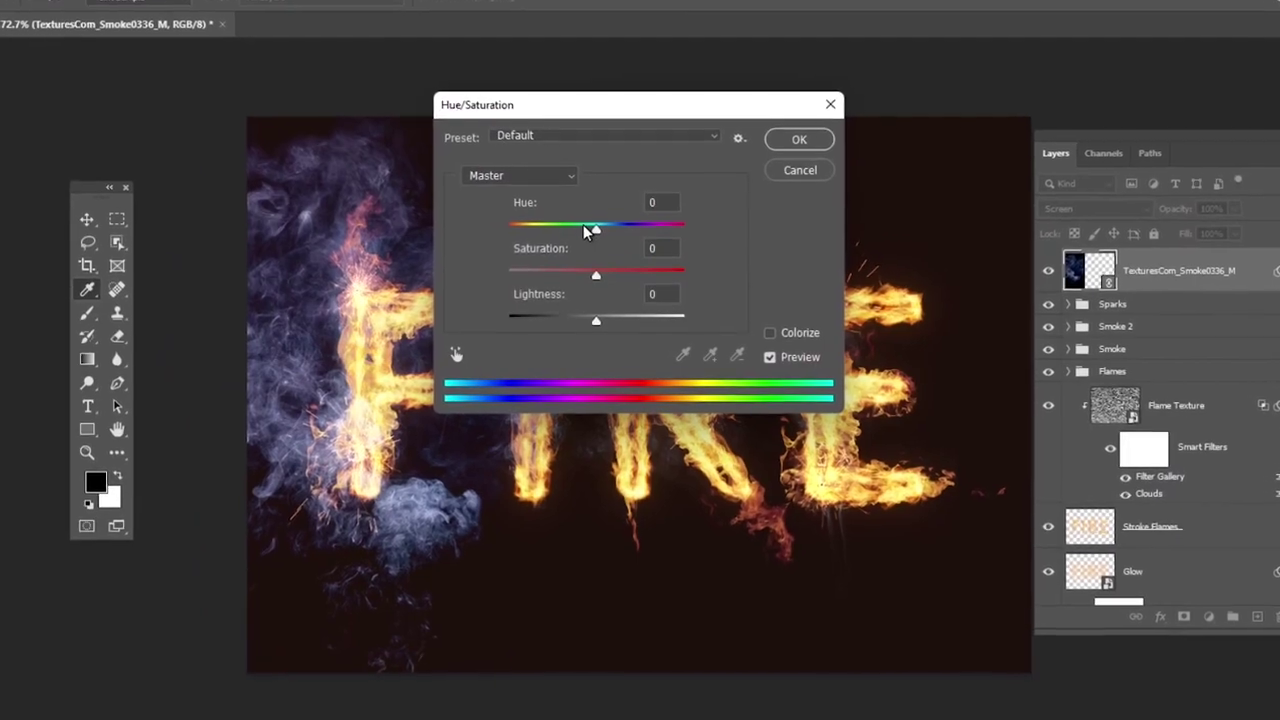
click(770, 333)
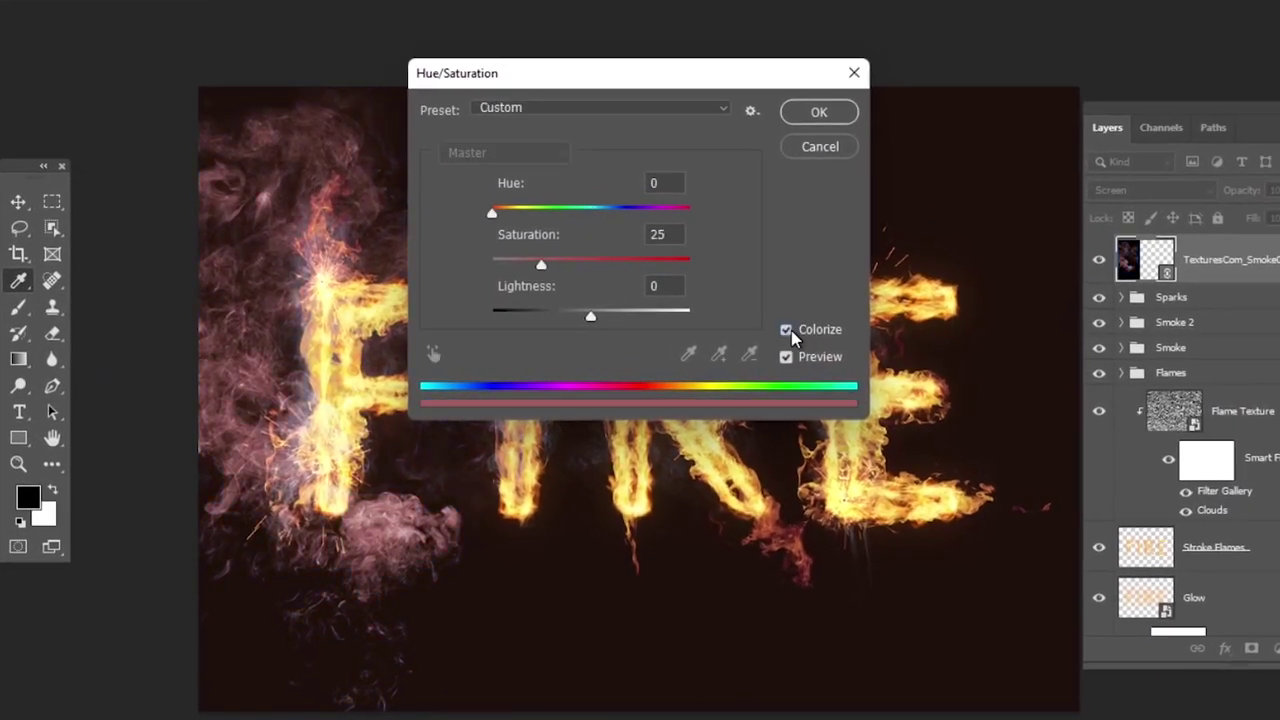
click(652, 181)
text(215)
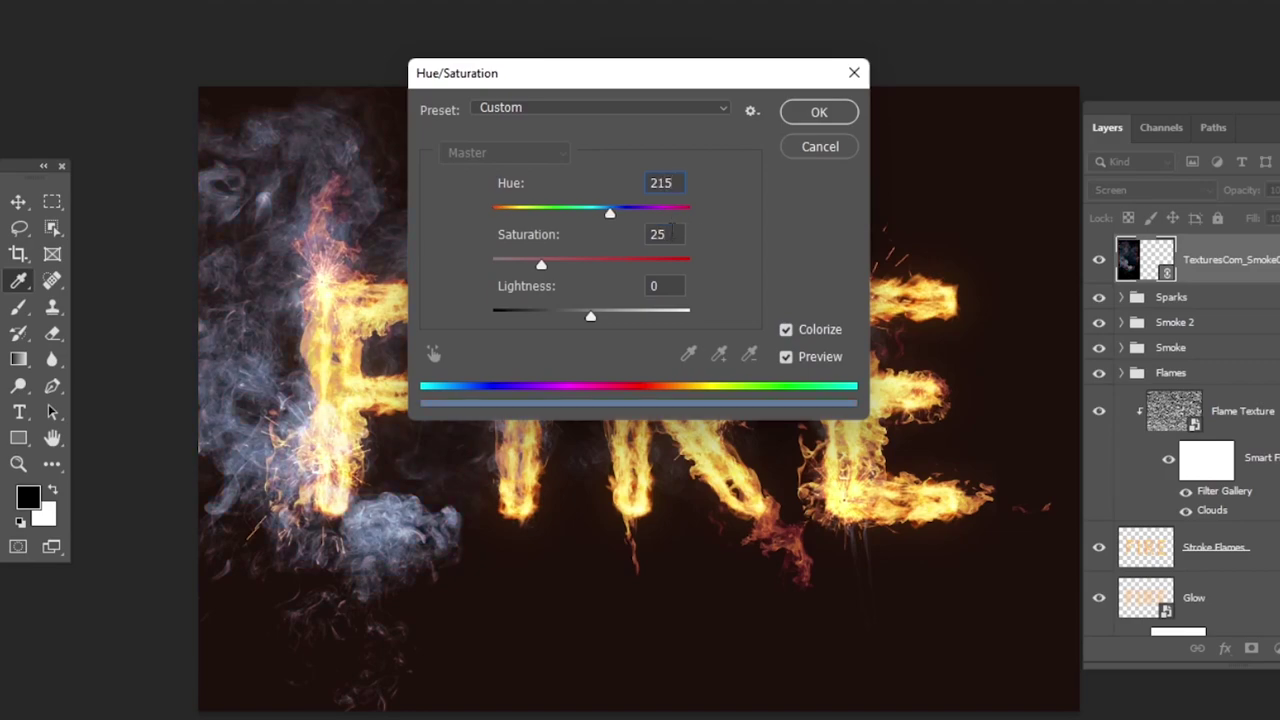
click(668, 287)
text(-83)
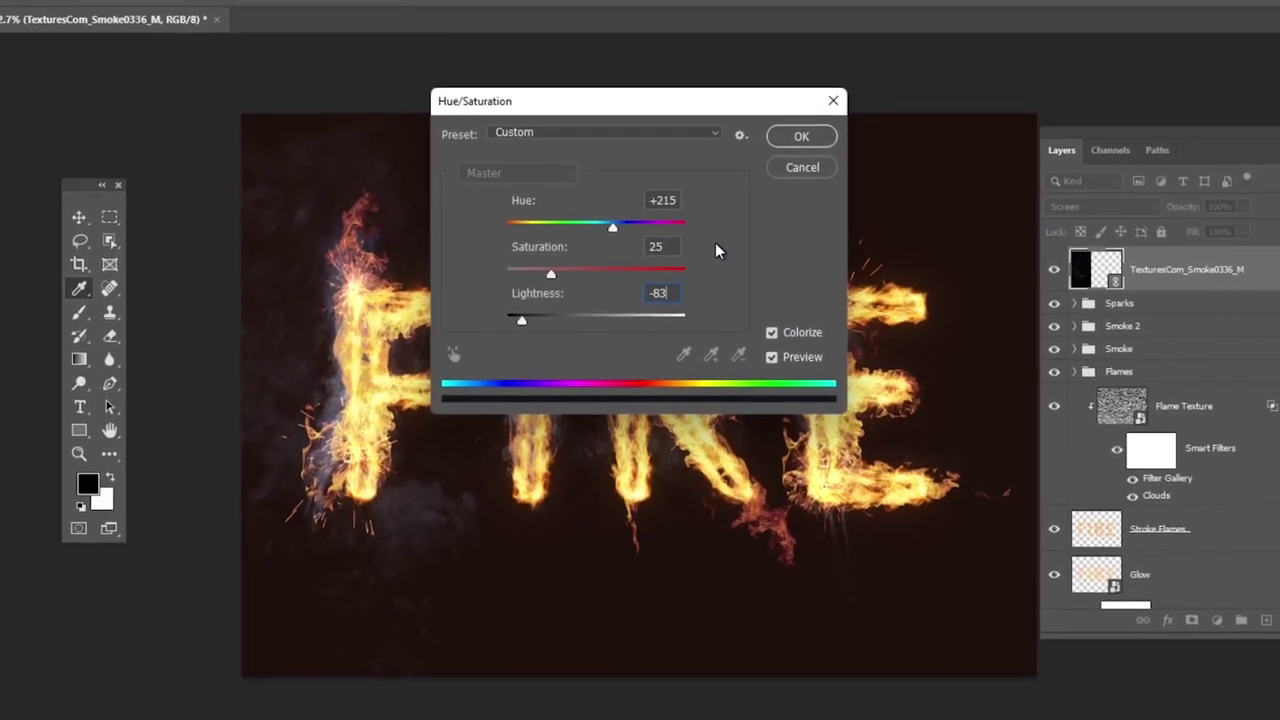
click(778, 148)
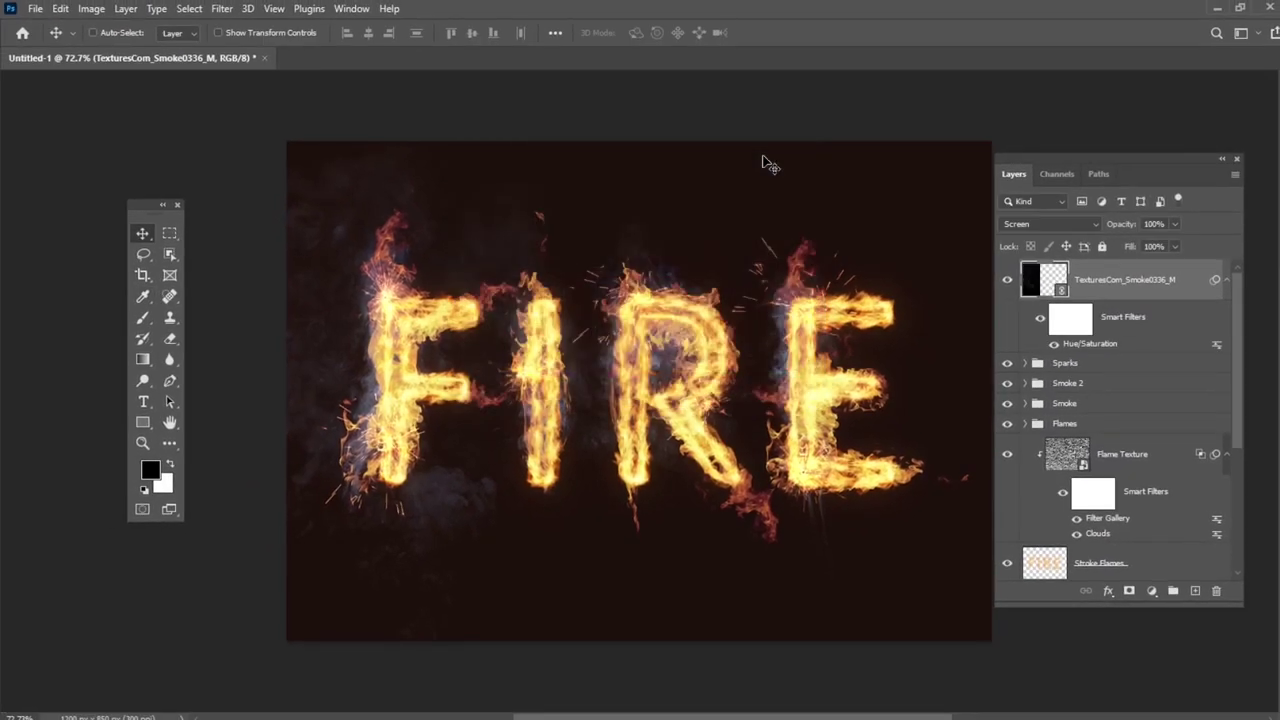
Apply a 6 px Gaussian Blur to the Smoke0336_M layer.
click(222, 9)
mouse_move(346, 215)
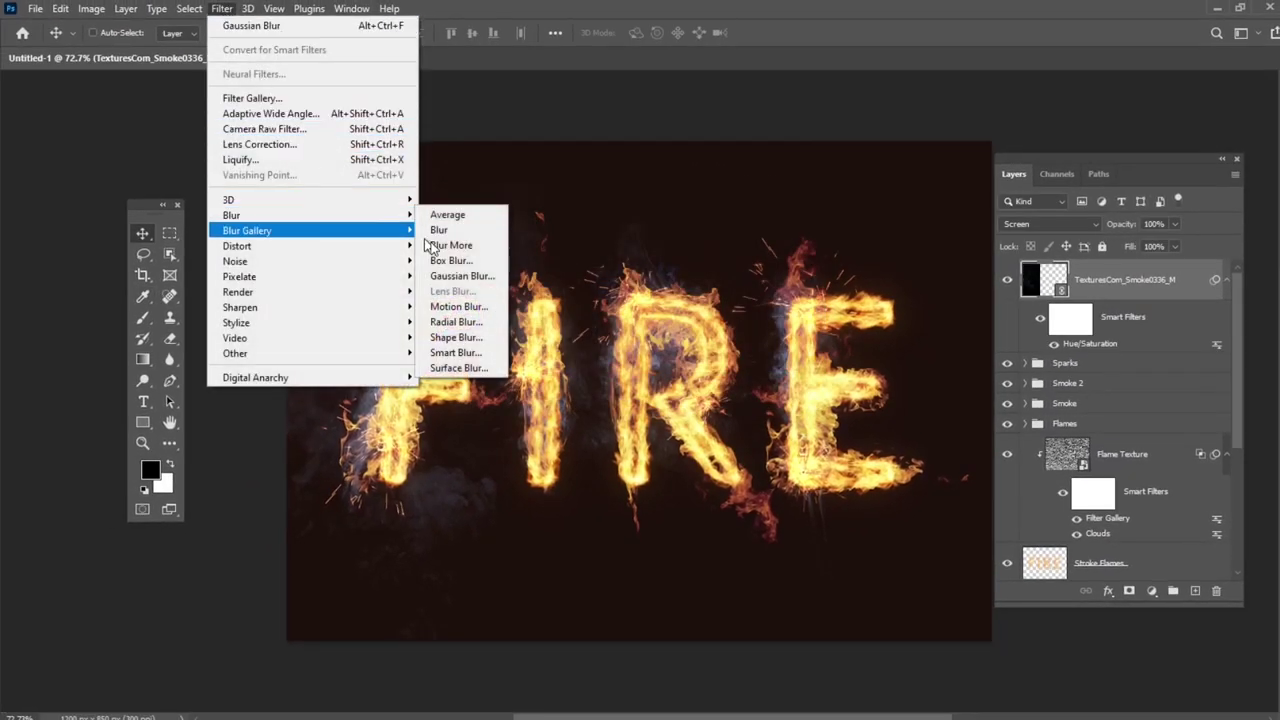
click(458, 273)
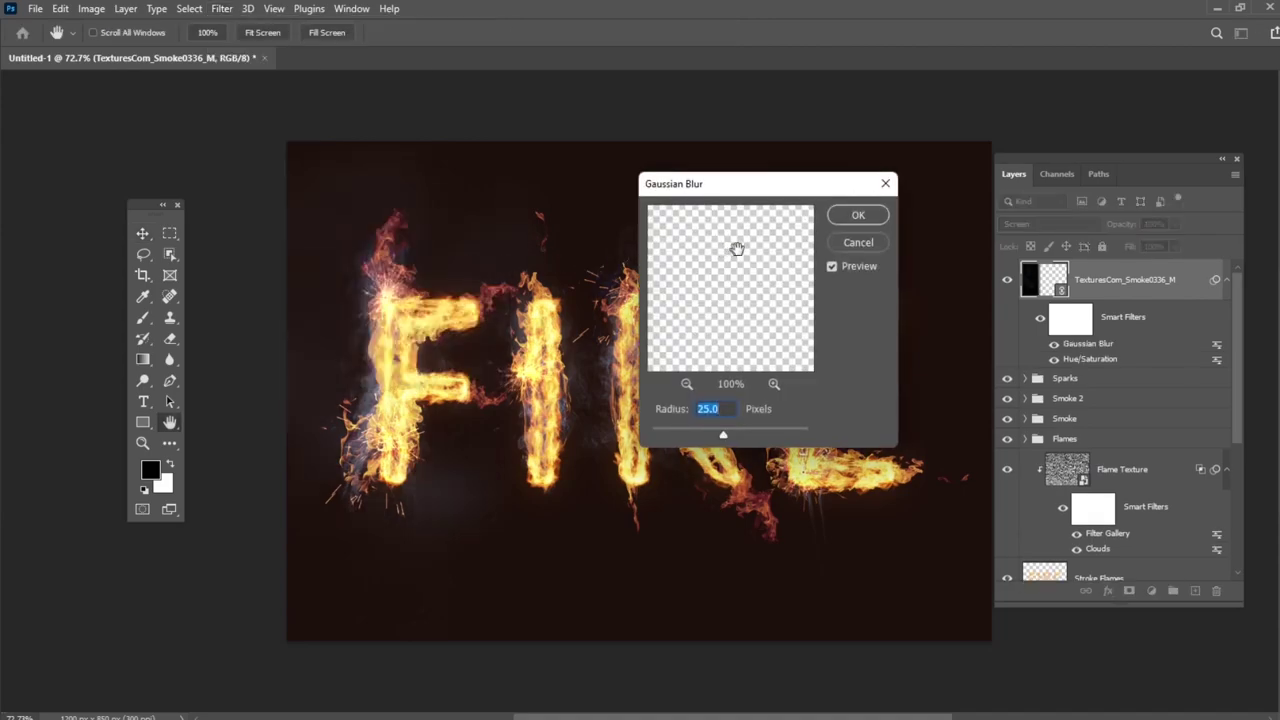
text(6)
click(858, 215)
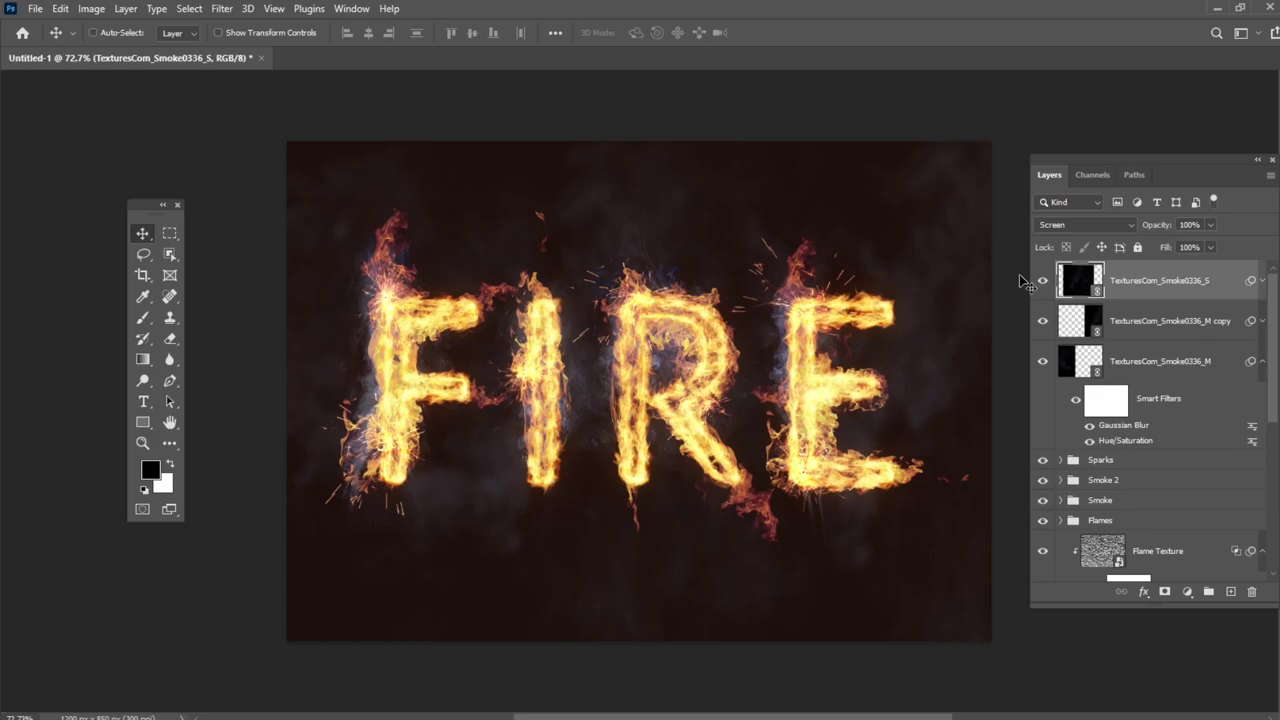
Place TexturesCom_Fireworks0017_2_M as a linked image, rotated -90°, and move it above Color Fill 1.
click(35, 8)
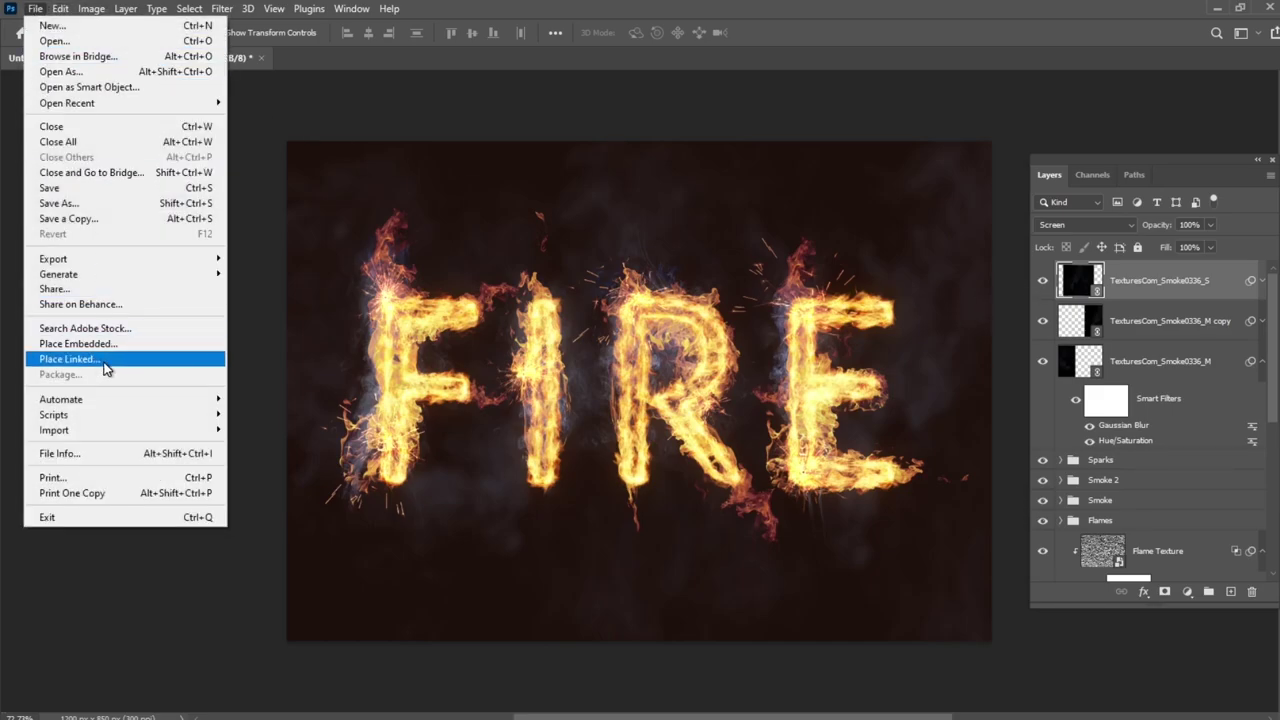
click(104, 360)
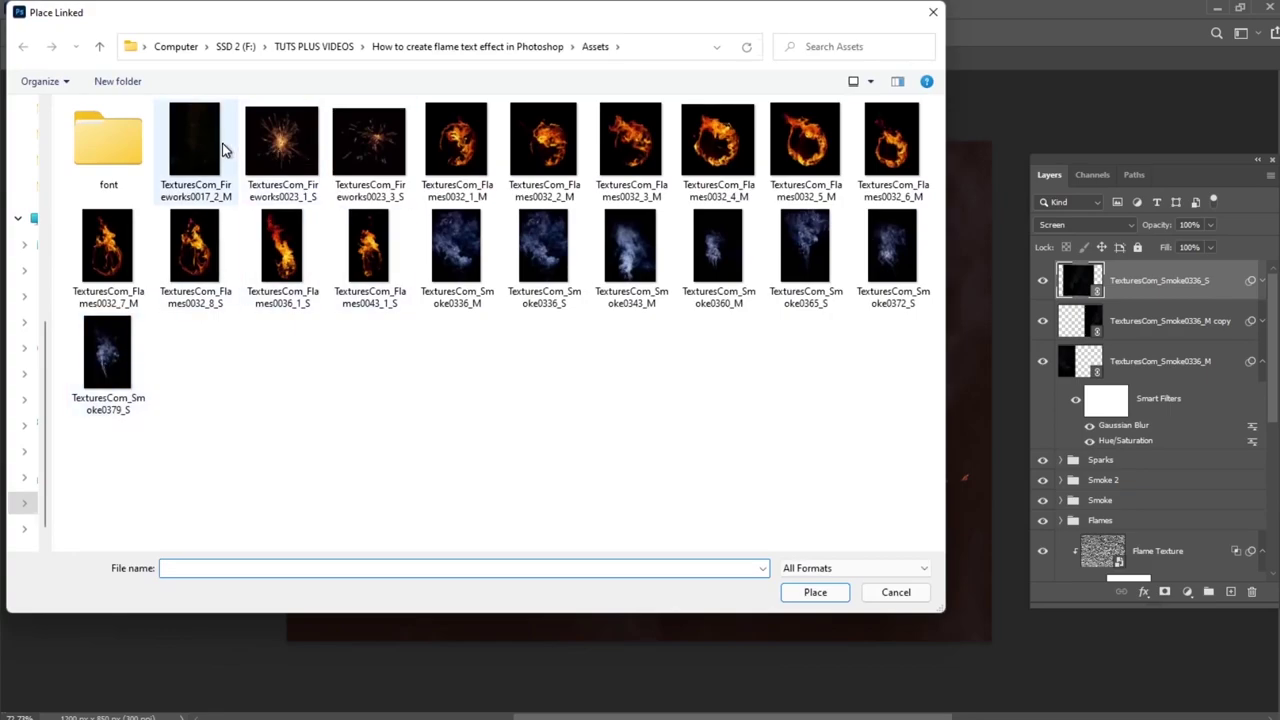
click(222, 148)
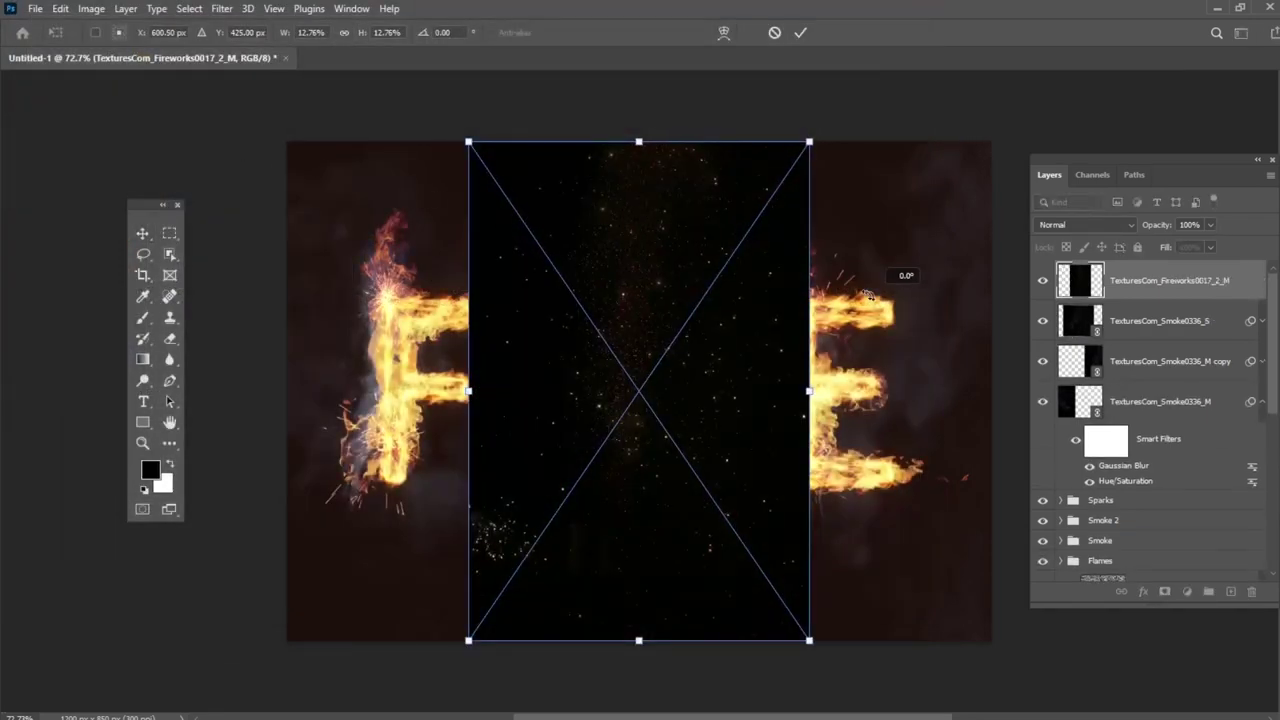
drag(823, 271, 603, 256)
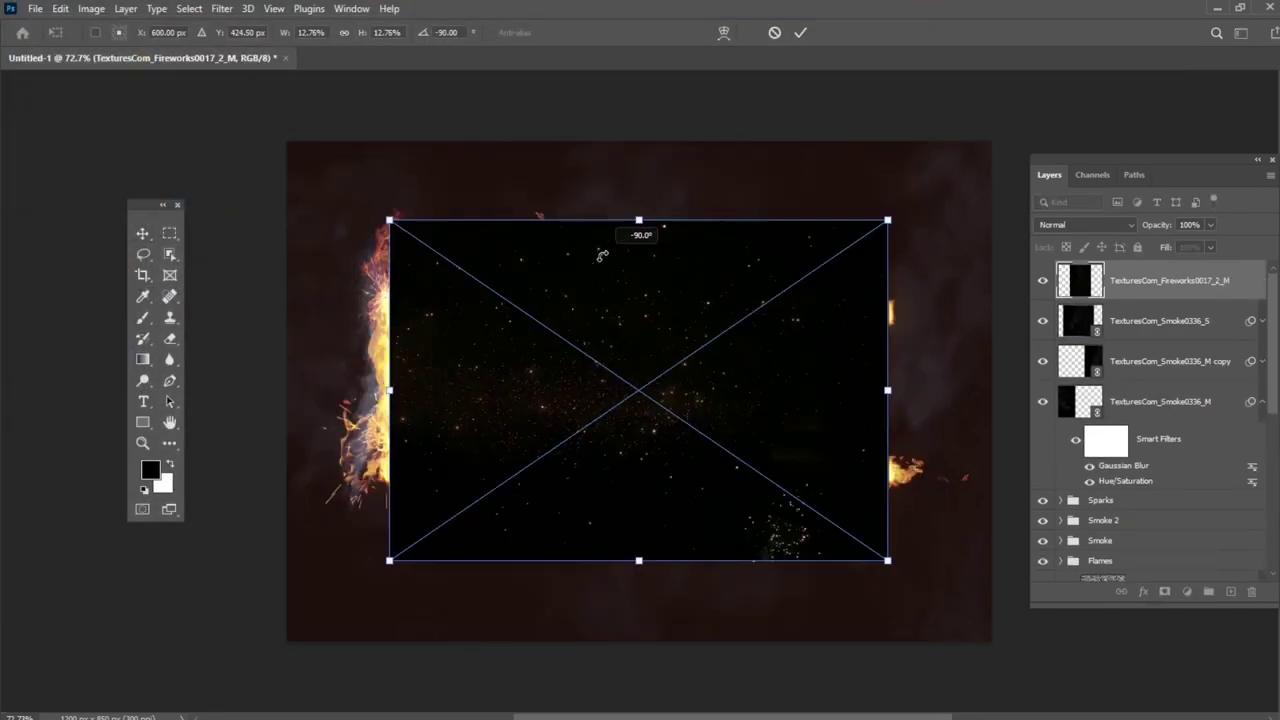
key(Return)
drag(1165, 280, 1143, 503)
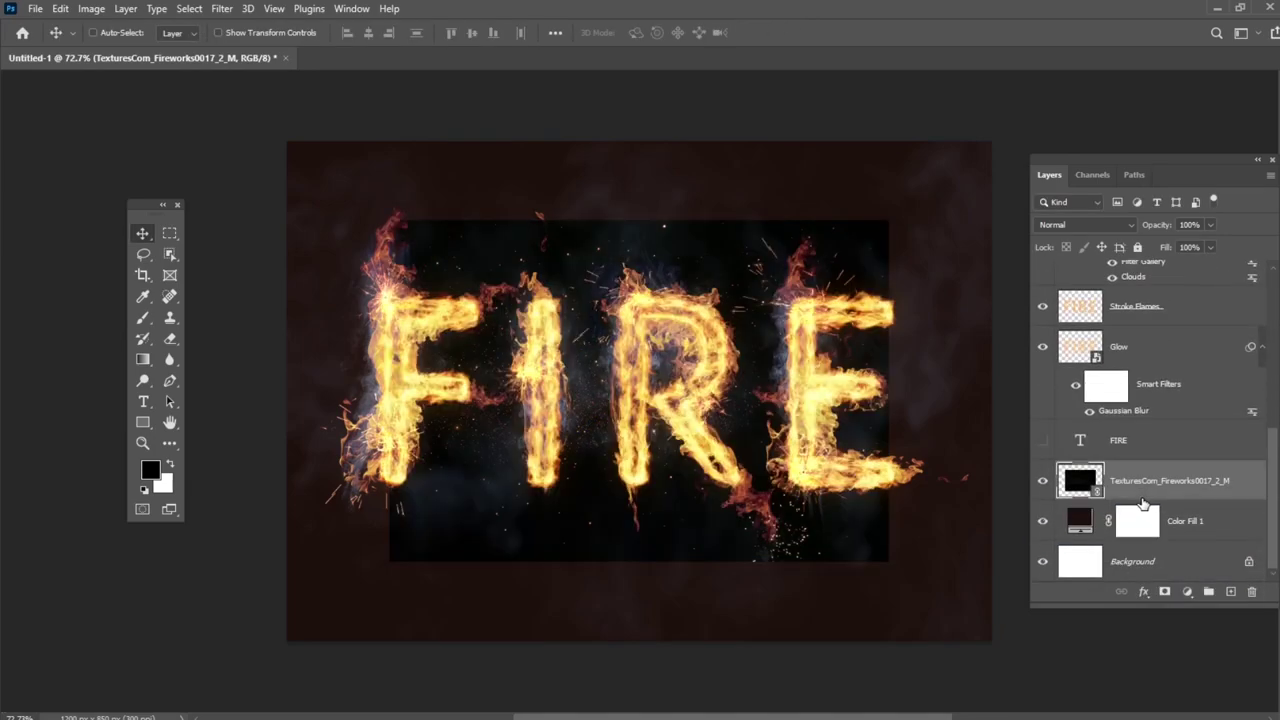
Scale the fireworks image up so it fills the whole canvas.
key(ctrl+t)
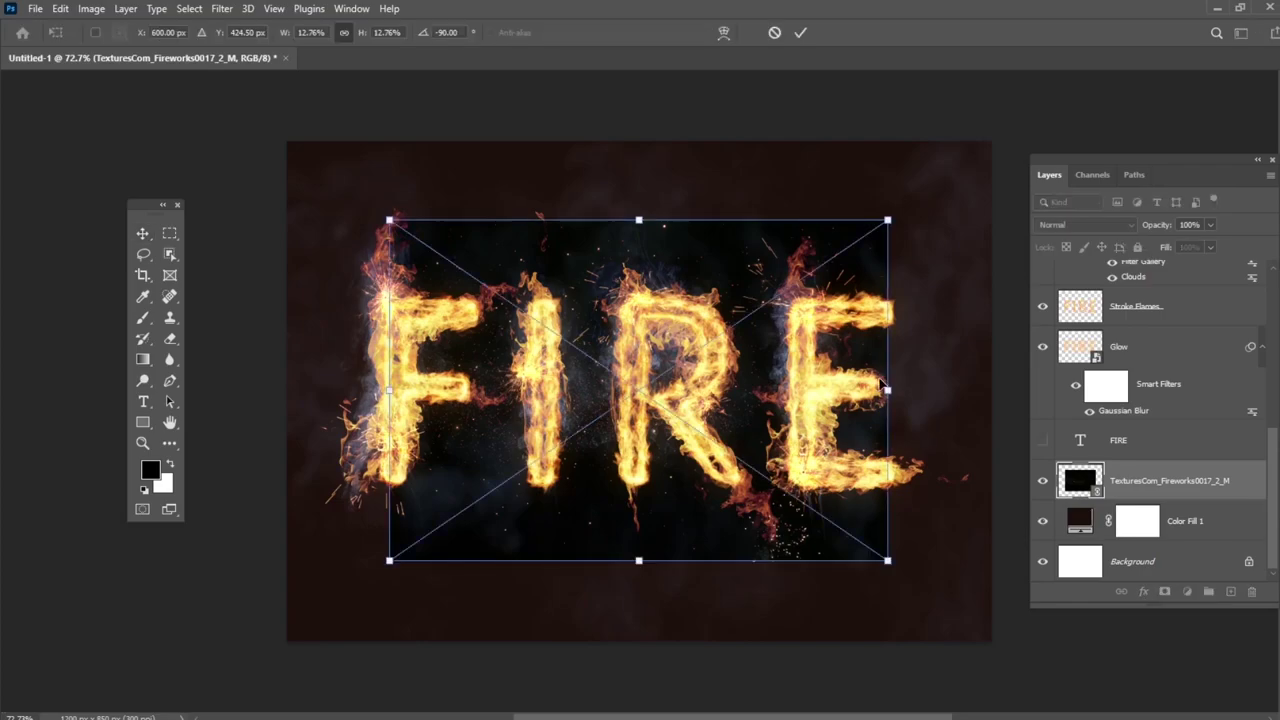
drag(890, 390, 990, 390)
drag(386, 220, 217, 77)
drag(590, 266, 611, 293)
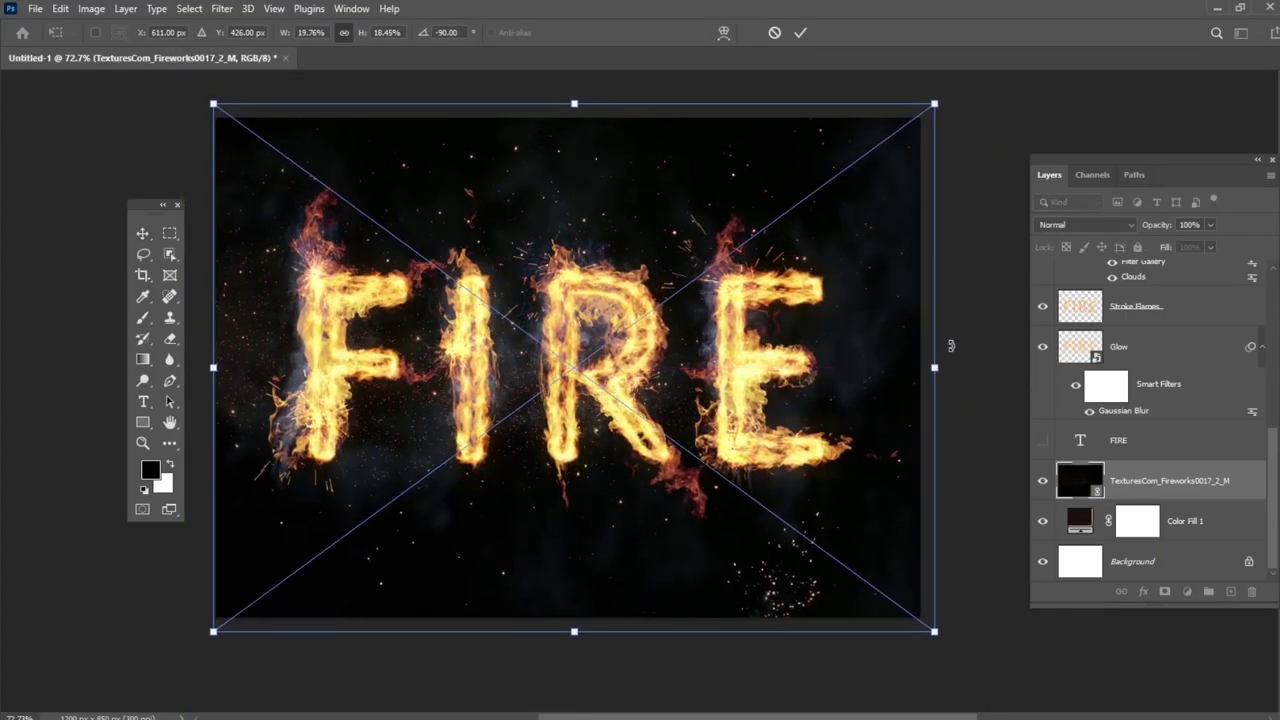
key(Return)
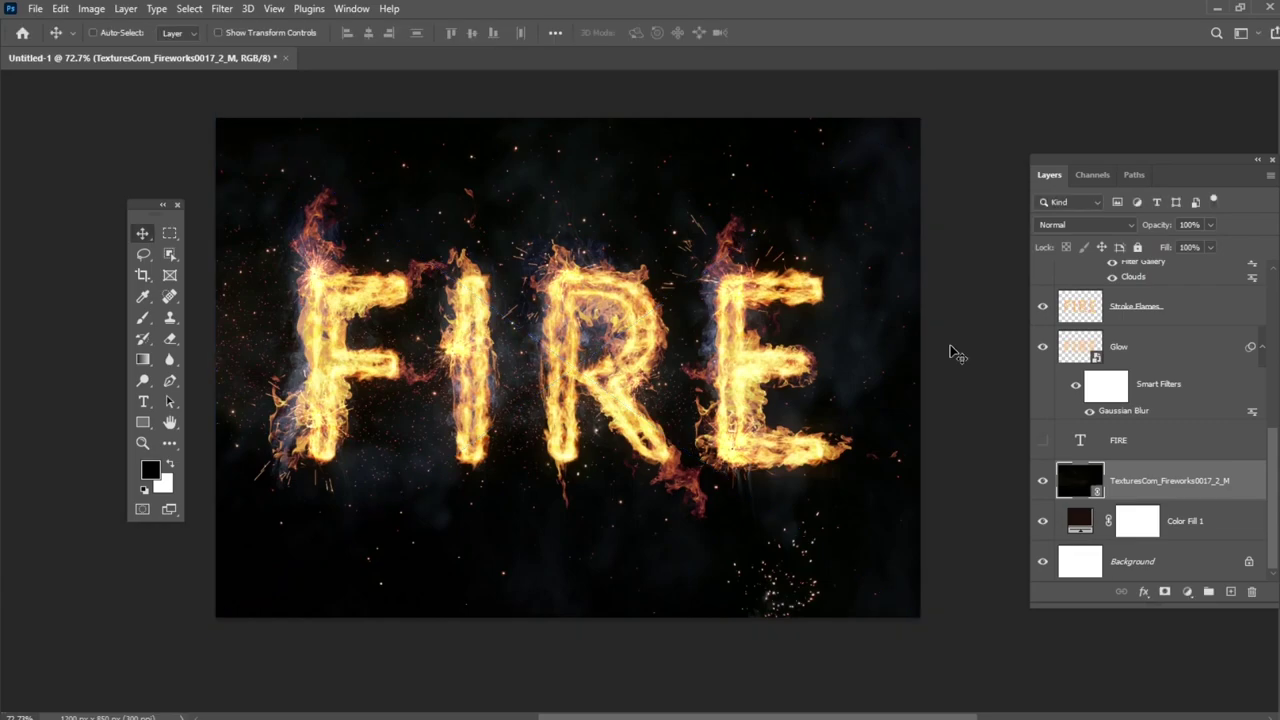
Blend the fireworks layer with Linear Dodge (Add) at 50% opacity.
click(1082, 226)
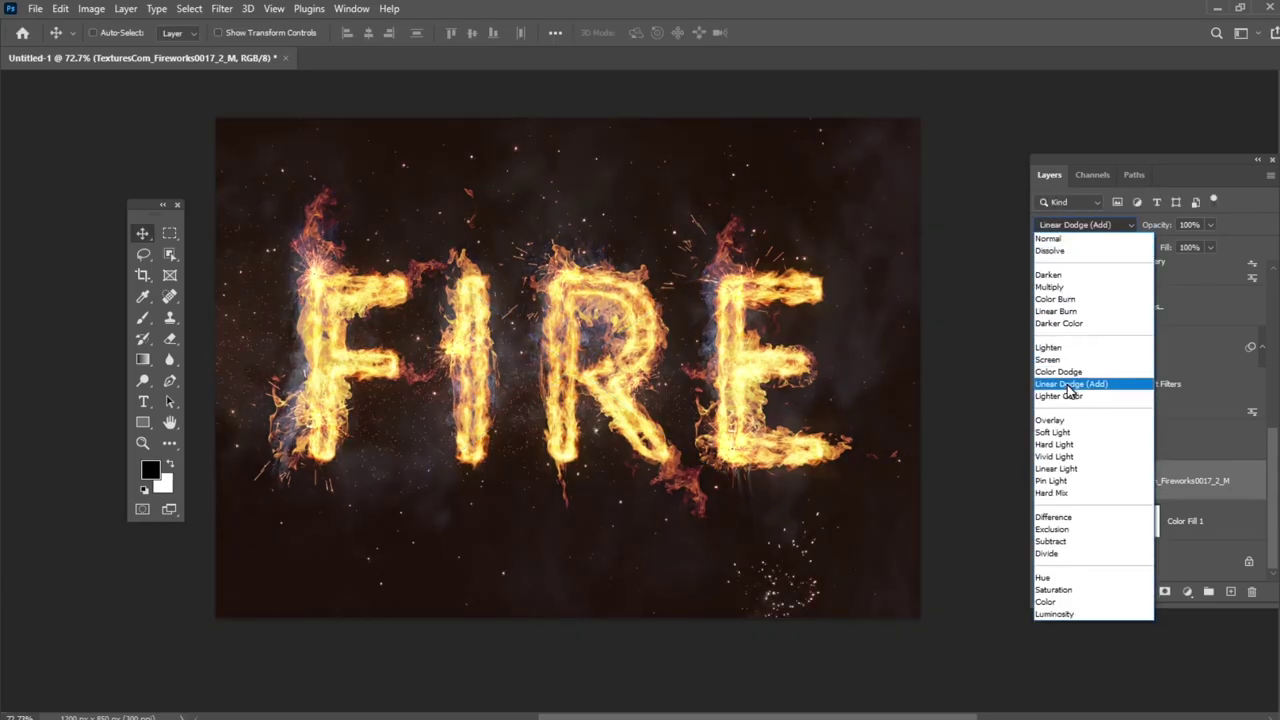
click(1075, 384)
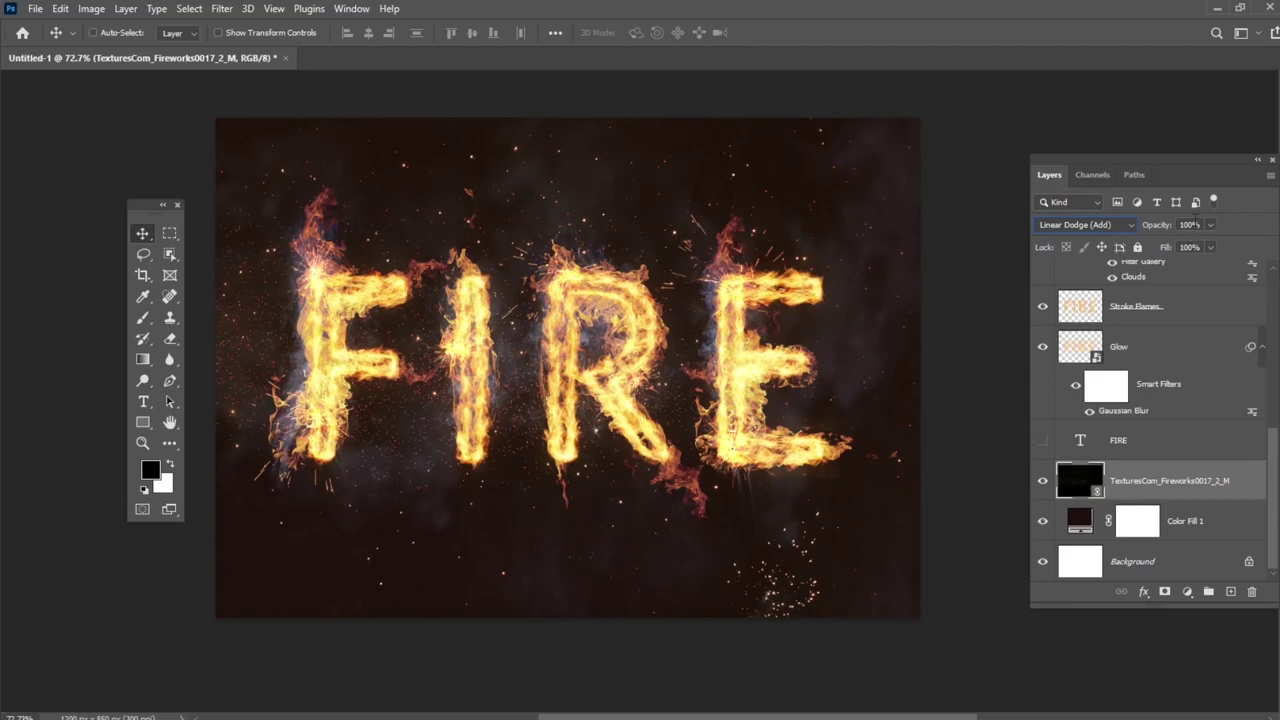
text(50)
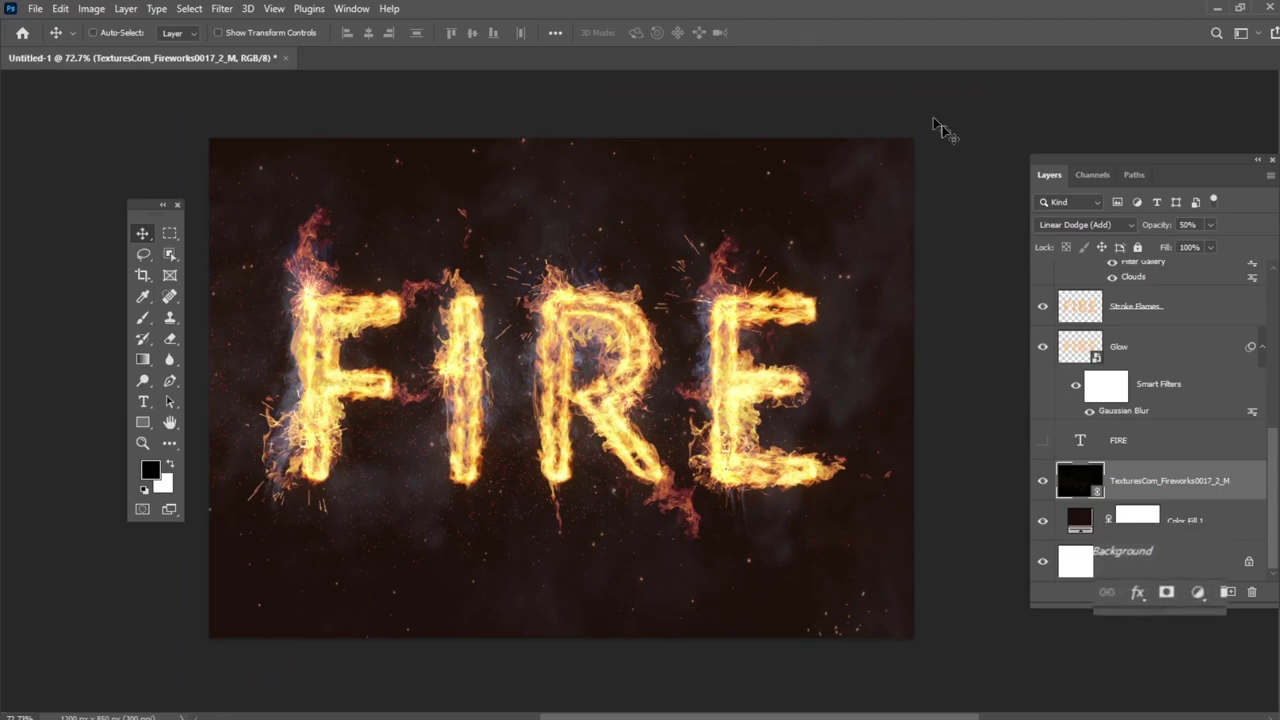
Add a layer mask to the fireworks layer and select the Soft Round brush from General Brushes.
click(1168, 593)
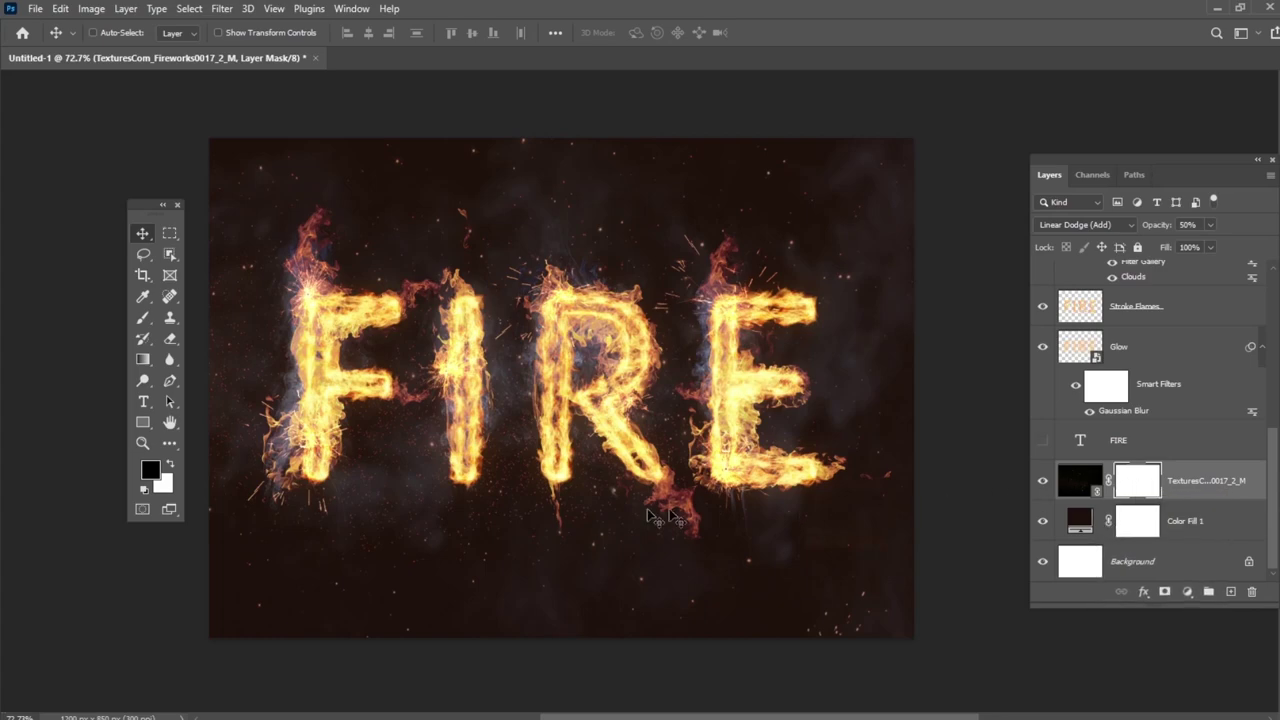
click(144, 320)
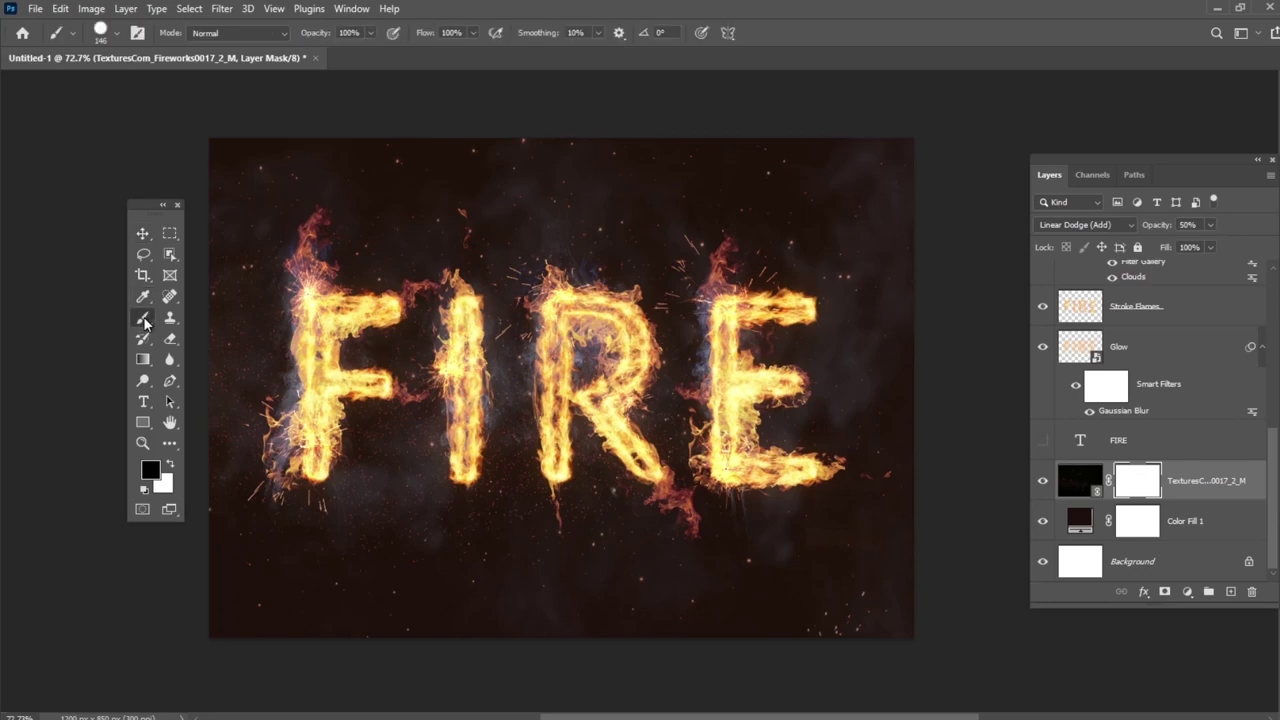
click(107, 29)
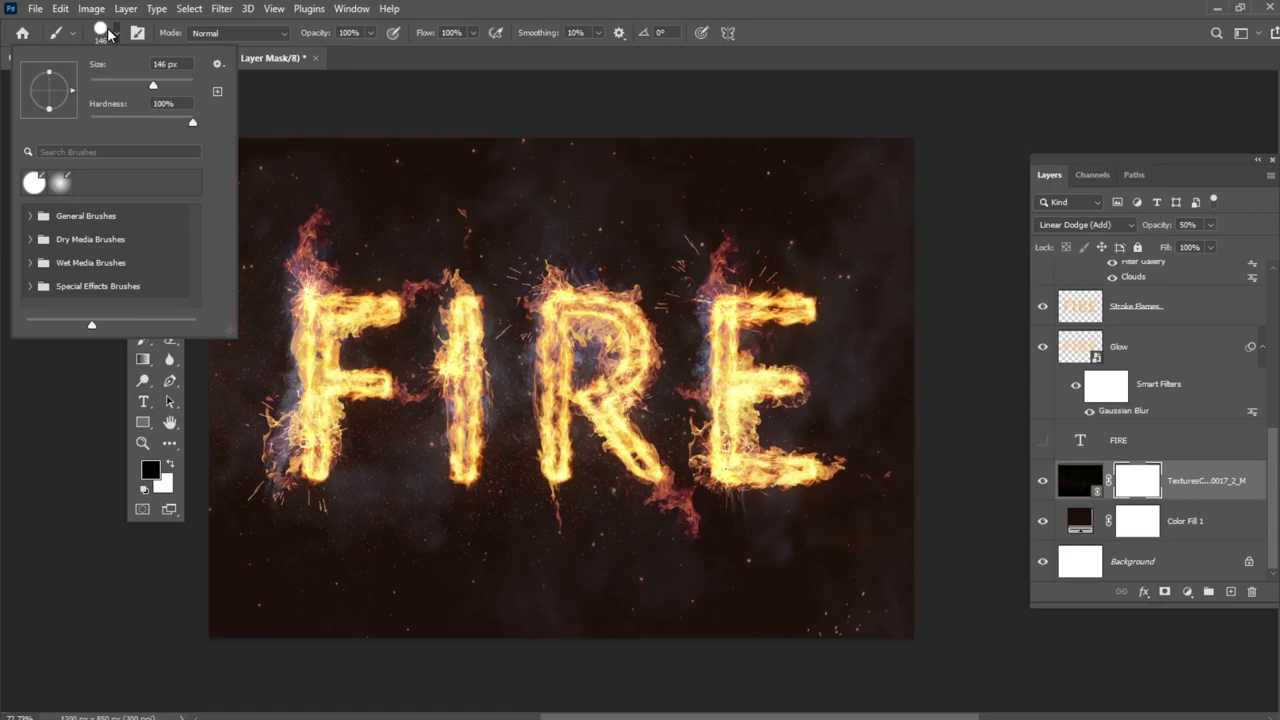
click(31, 216)
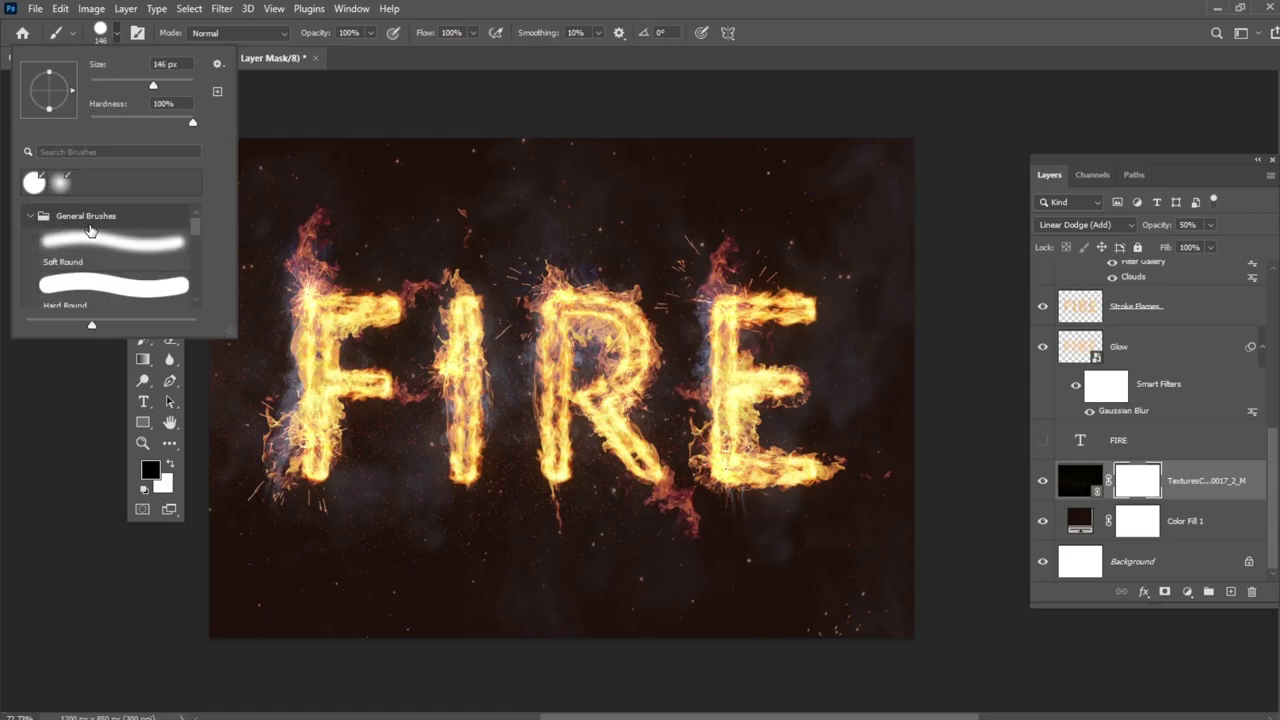
click(90, 233)
click(830, 19)
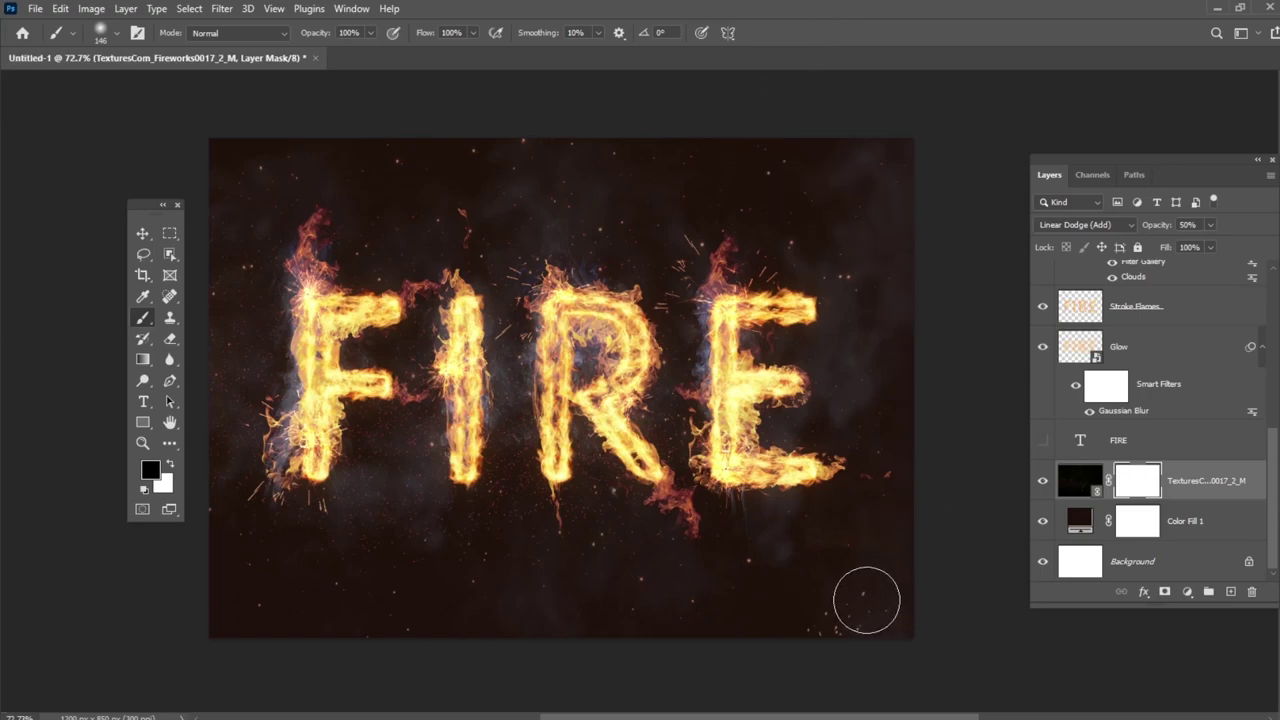
Paint black on the mask to hide fireworks at bottom-right, left edge, top right near E, and below R.
mouse_move(866, 600)
mouse_down()
mouse_move(832, 623)
mouse_move(875, 605)
mouse_up()
mouse_move(267, 190)
mouse_down()
mouse_move(223, 314)
mouse_move(229, 446)
mouse_move(216, 387)
mouse_move(491, 566)
mouse_move(406, 474)
mouse_move(663, 594)
mouse_move(409, 614)
mouse_up()
mouse_move(777, 151)
mouse_down()
mouse_move(852, 220)
mouse_move(873, 263)
mouse_move(920, 245)
mouse_move(965, 490)
mouse_move(850, 512)
mouse_up()
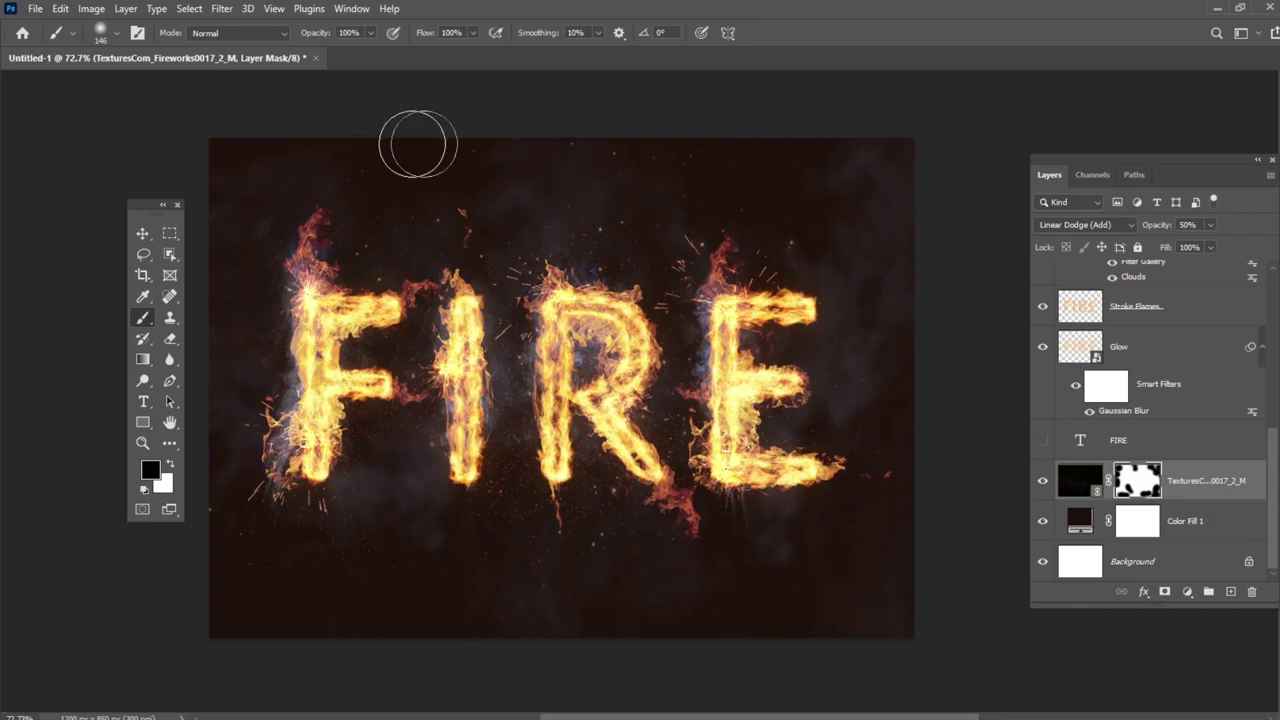
mouse_move(528, 551)
mouse_down()
mouse_move(559, 588)
mouse_move(623, 529)
mouse_up()
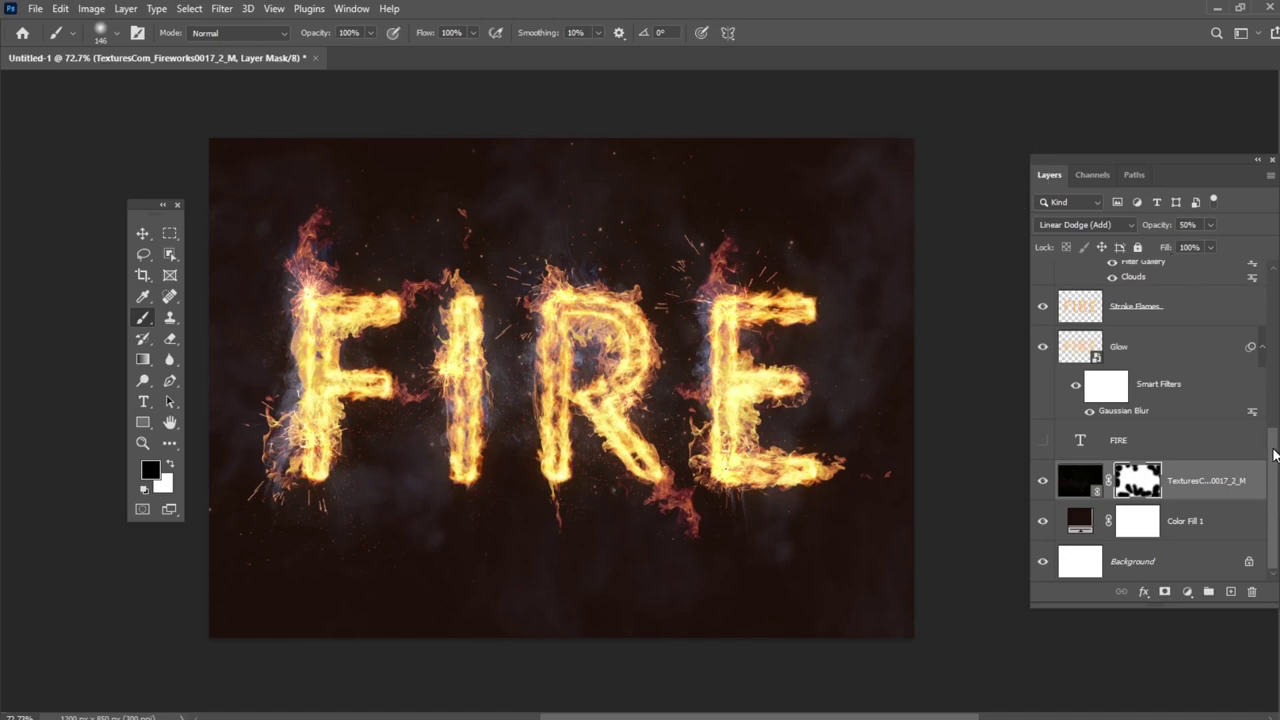
Add a Color Lookup 1 adjustment layer above the top smoke layer TexturesCom_Smoke0336_S.
drag(1274, 455, 1275, 268)
click(1212, 280)
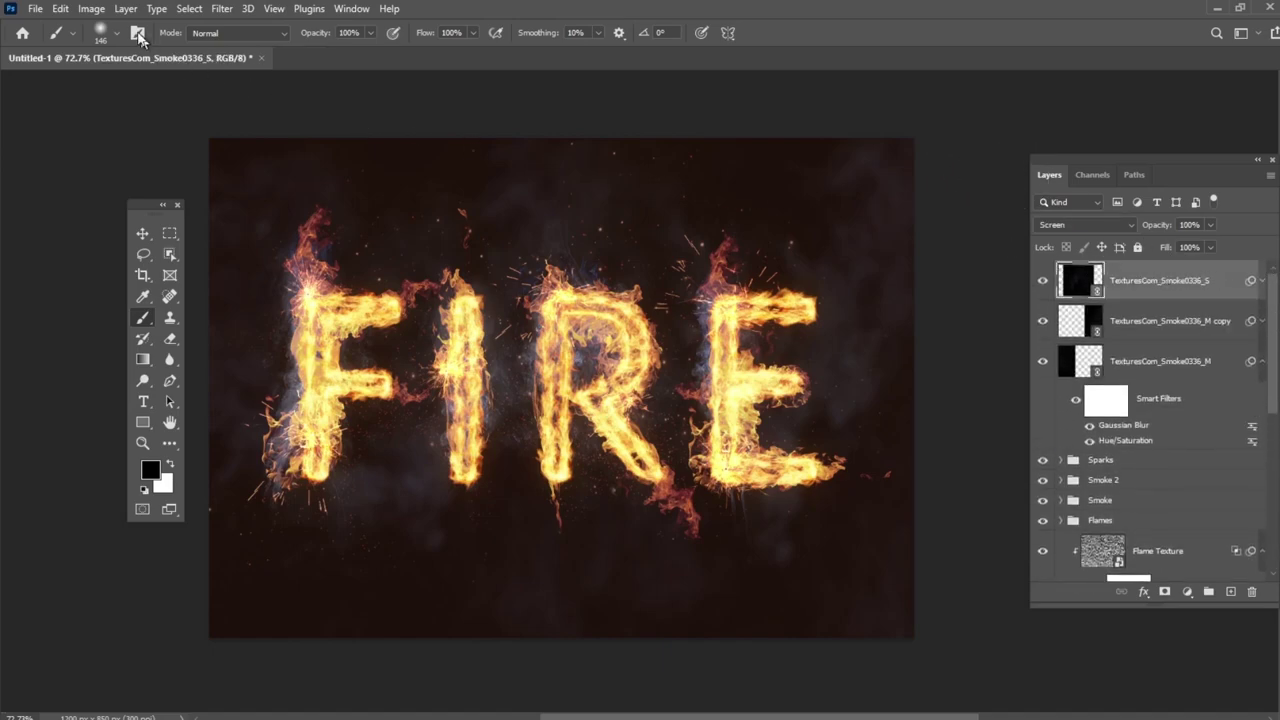
click(125, 9)
mouse_move(234, 224)
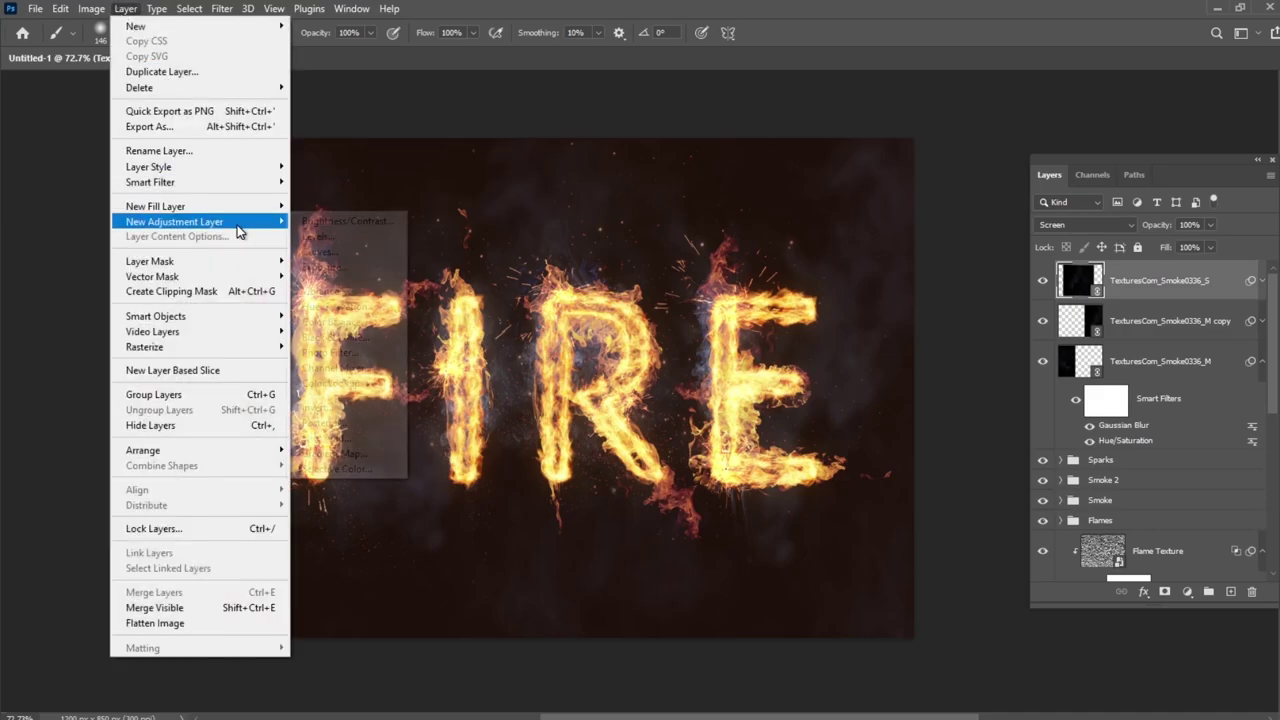
click(336, 383)
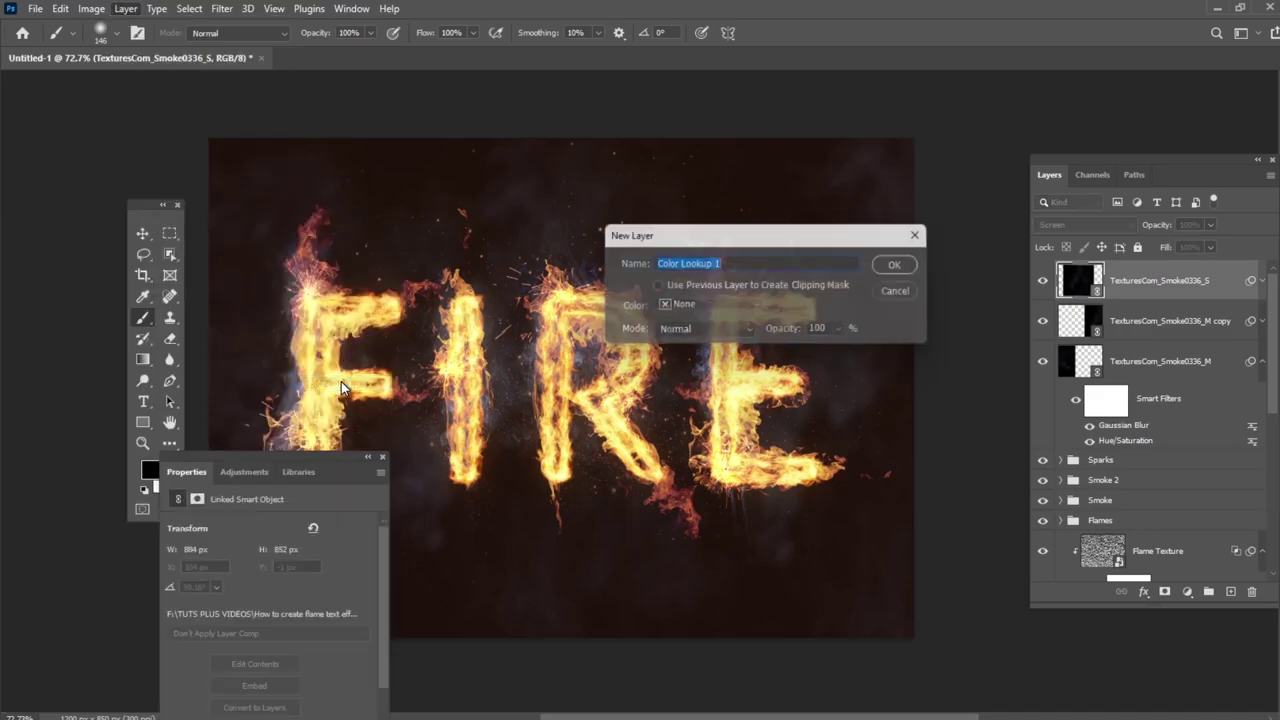
click(926, 264)
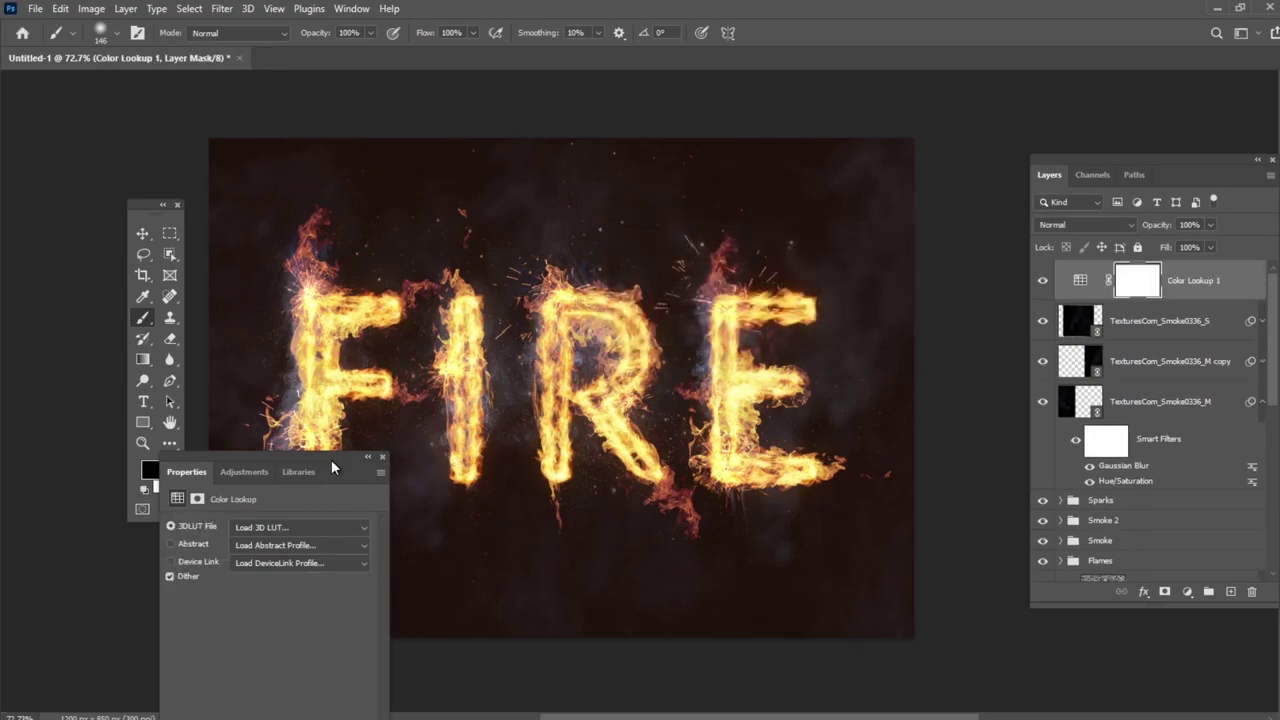
Load FoggyNight.3DL in the Color Lookup and lower the layer's opacity to about 10%.
drag(331, 459, 408, 230)
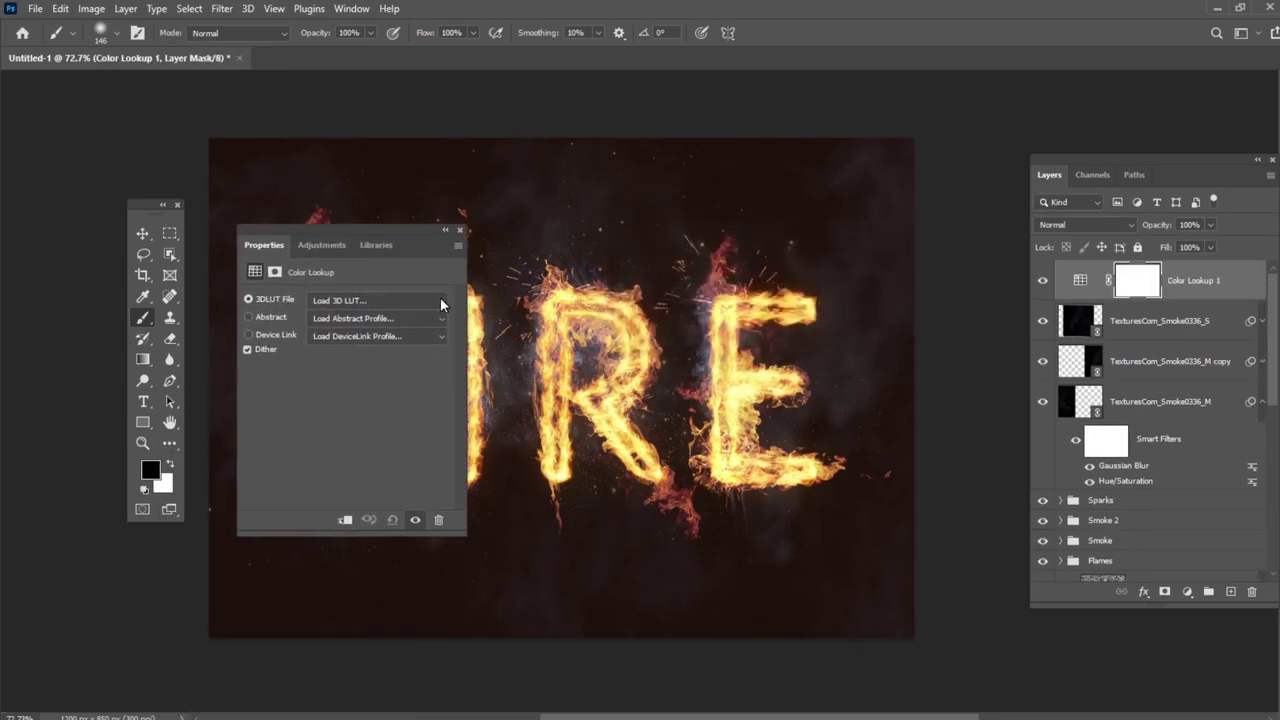
click(440, 298)
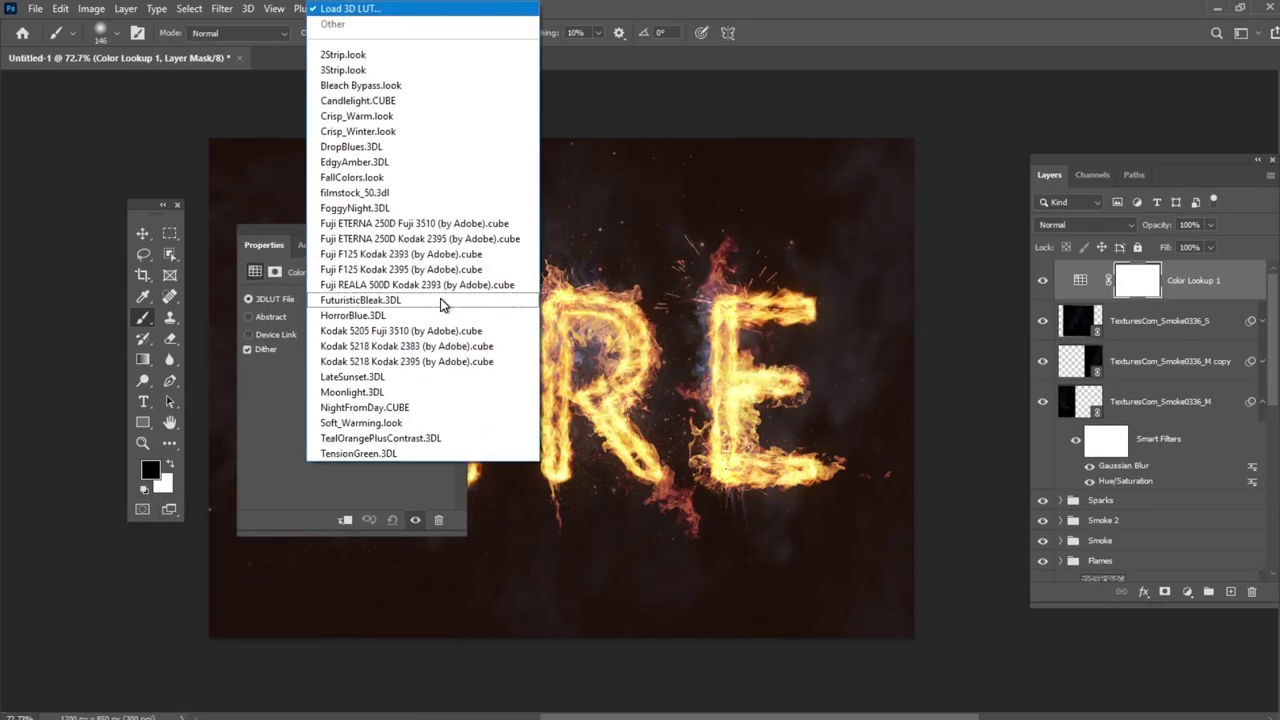
click(388, 208)
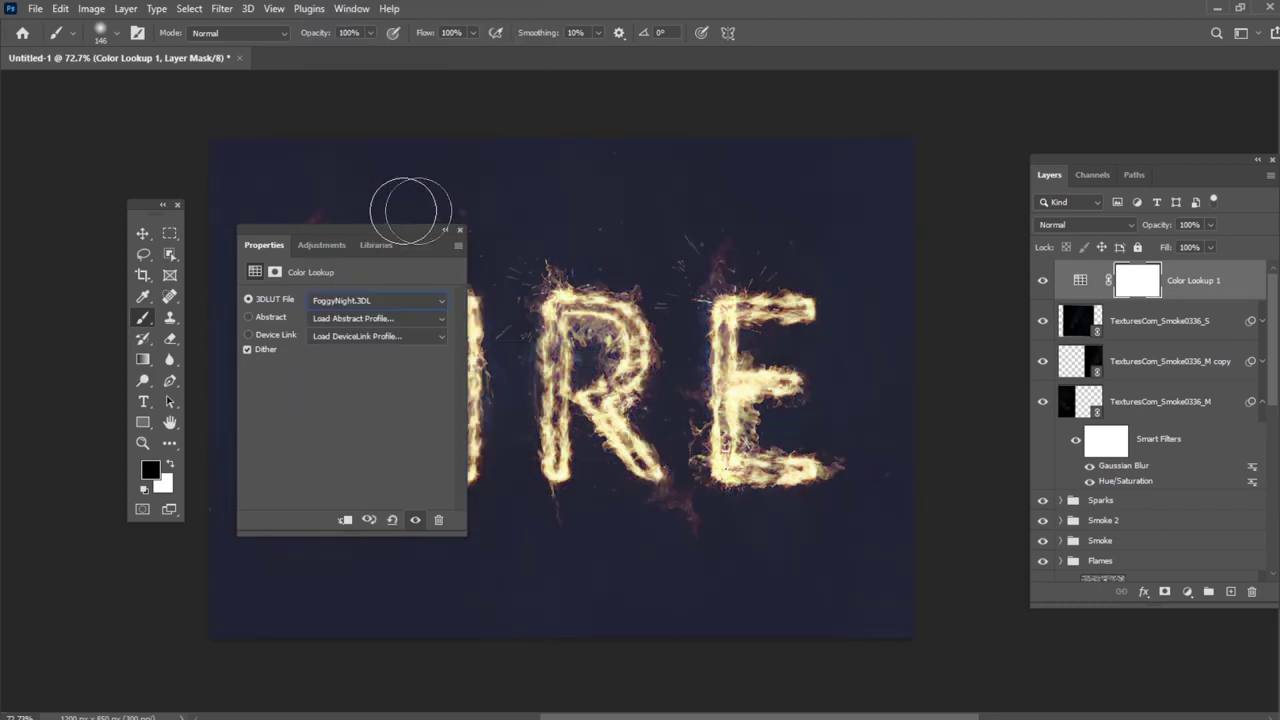
click(1210, 224)
drag(1213, 246, 1148, 257)
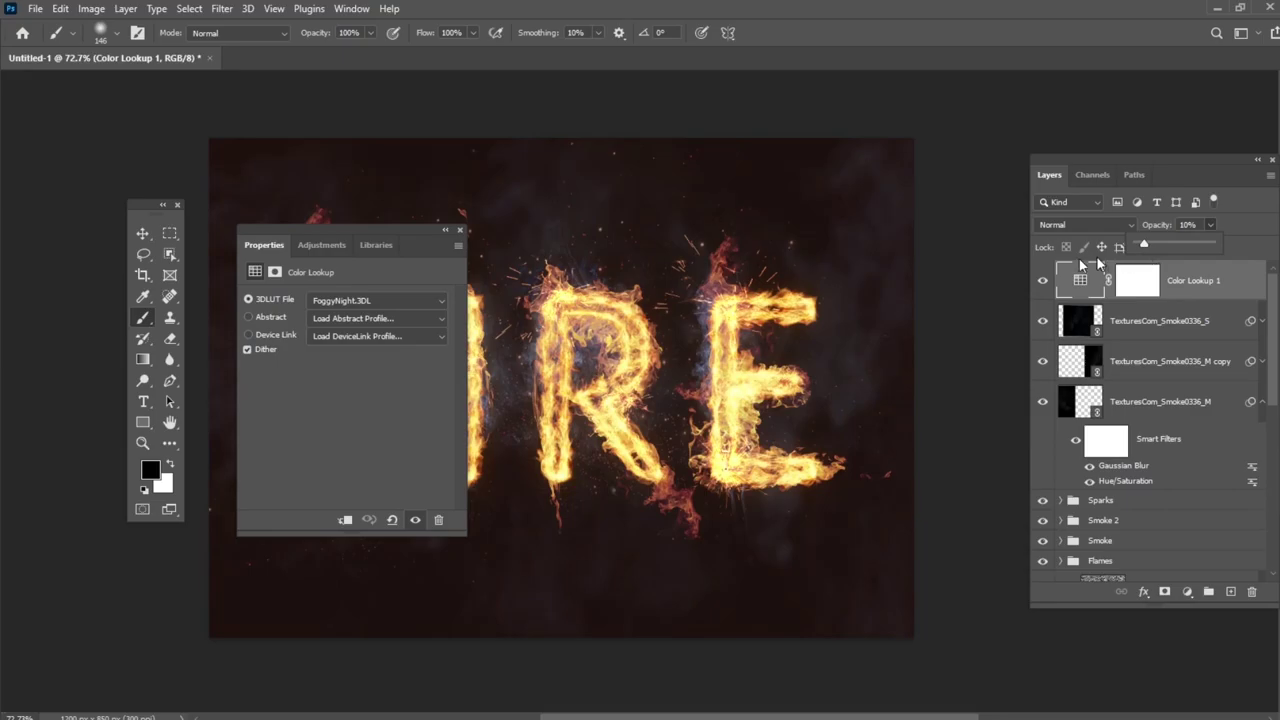